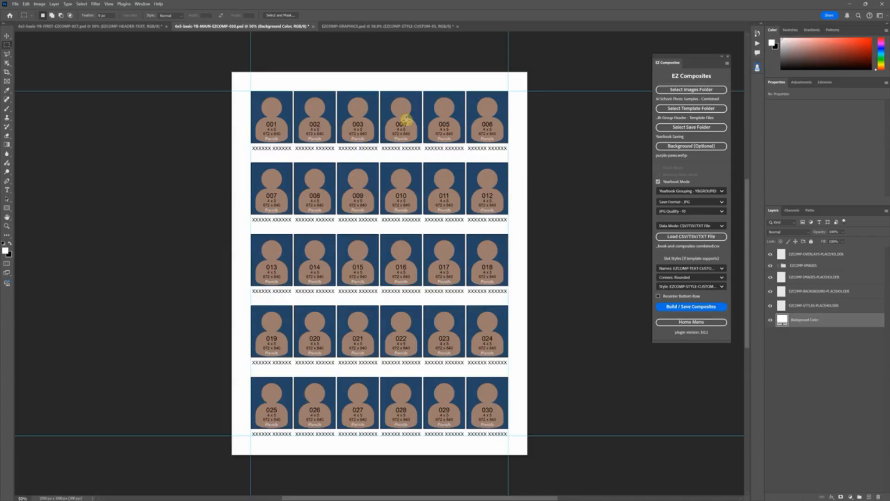
Switch to File Explorer, review the saved Yearbook-No_heading-Students-Only pages starting from page 001, and return to Photoshop
key("alt+Tab")
left_click(384, 169)
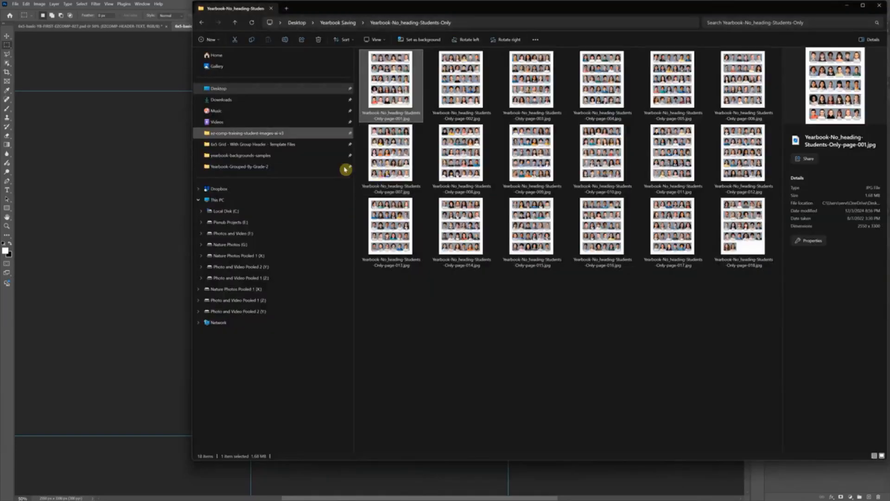
double_click(388, 87)
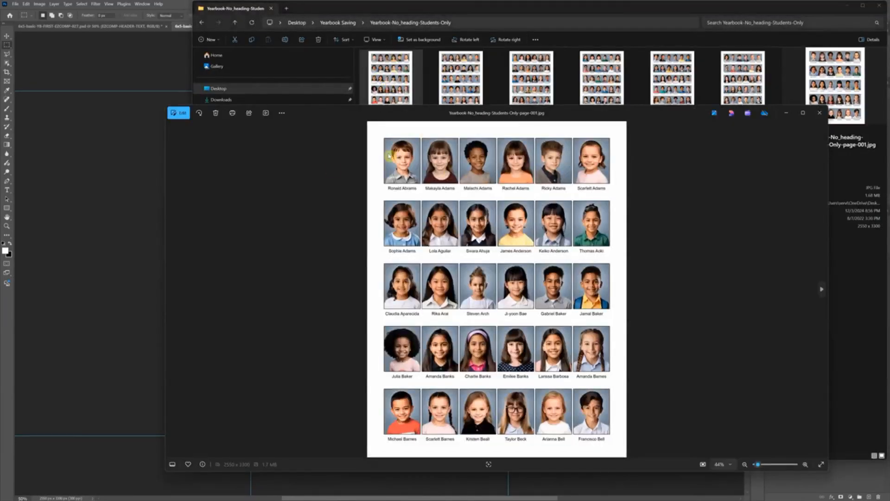
key("Right")
key("Right")
key("Right")
key("Right")
key("Right")
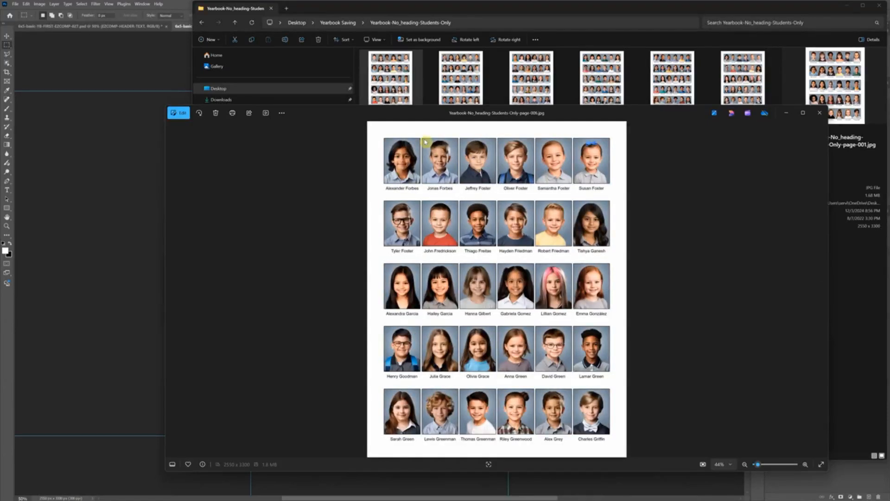
key("Right")
key("Right")
key("Right")
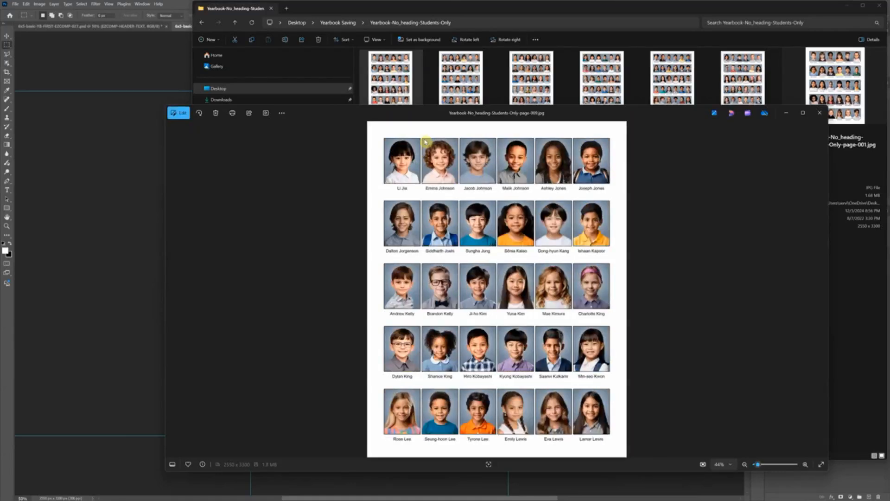
left_click(115, 150)
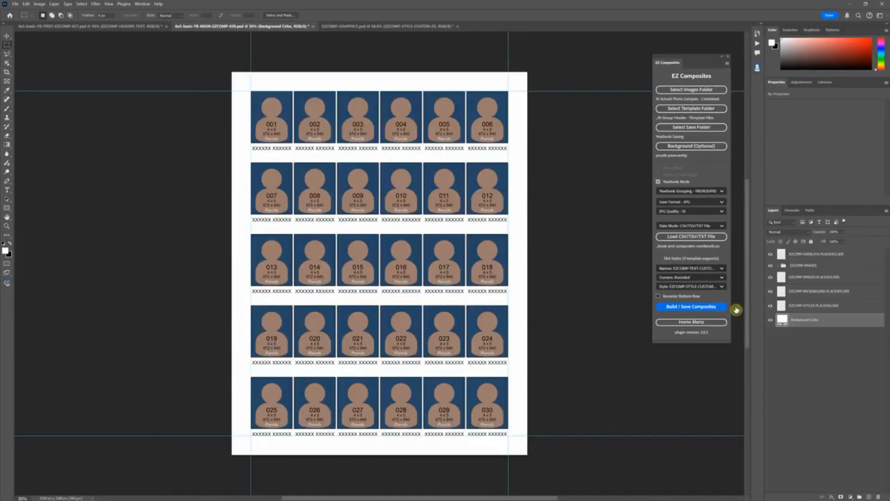
Try a dark red fill (#783c3c) on the main template's Background Color layer and cancel the colour change
double_click(783, 321)
left_click(524, 134)
left_click(504, 120)
left_click_drag(502, 129, 478, 93)
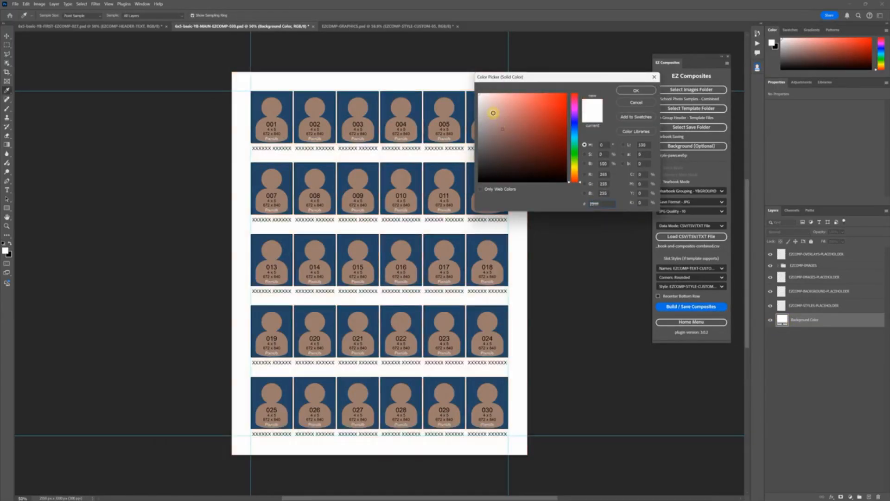
left_click(520, 140)
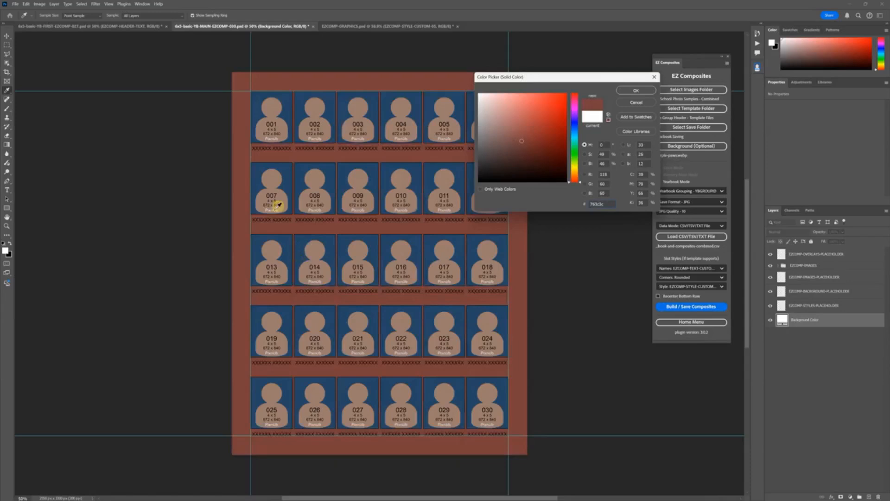
left_click(636, 102)
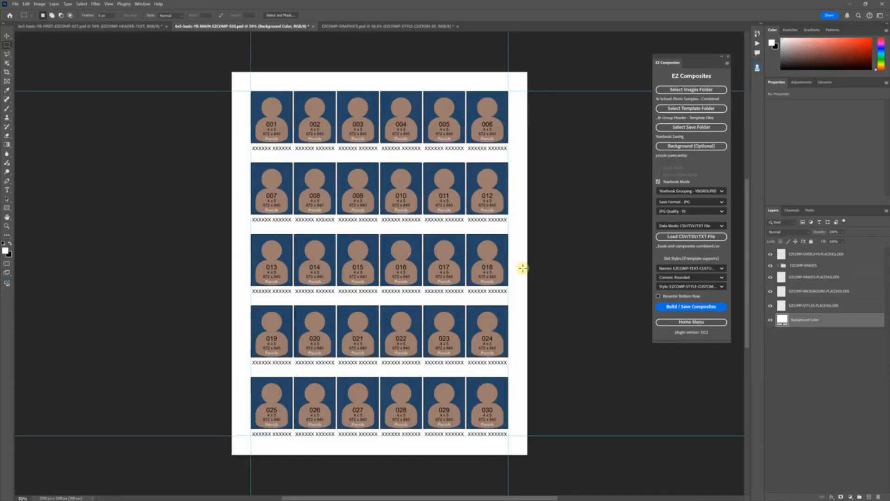
Compare the first-page template with the main-page template and expand the first page's EZCOMP-HEADER-TEXT group
left_click(66, 28)
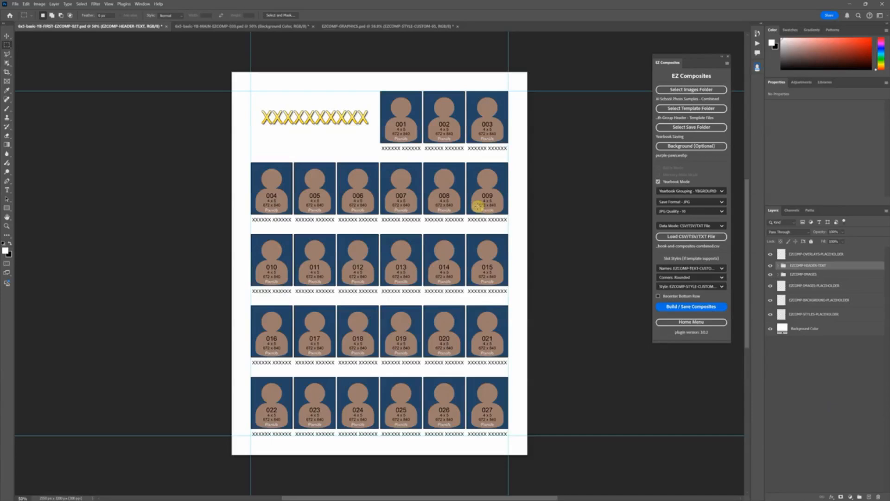
left_click(221, 29)
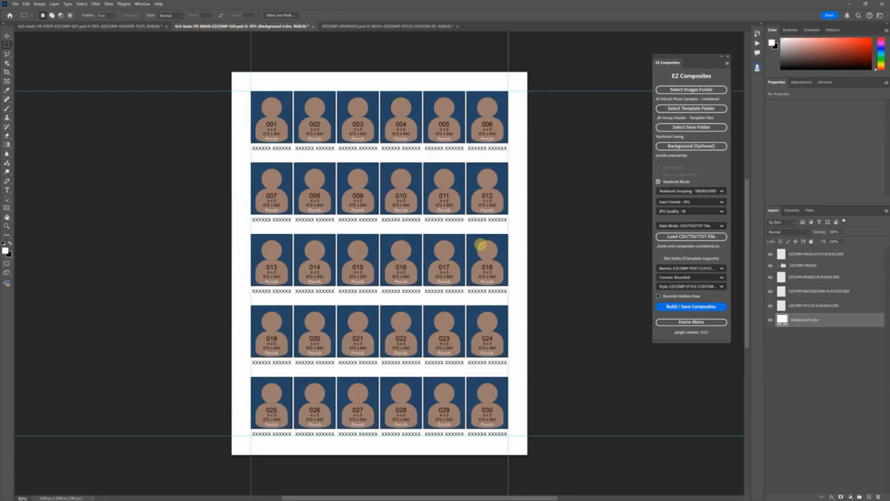
left_click(77, 26)
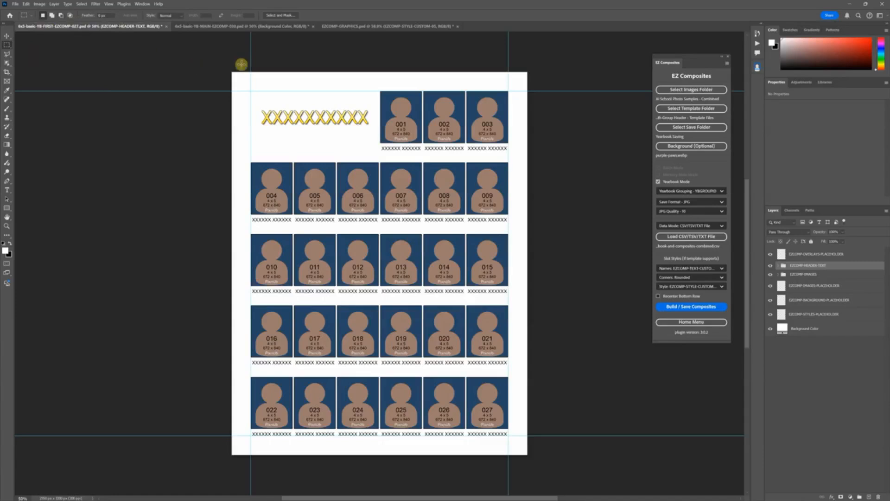
left_click(261, 28)
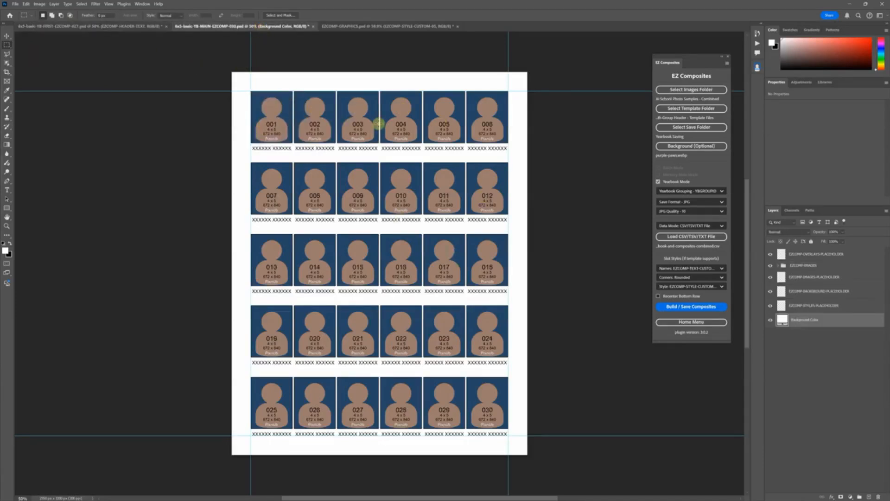
left_click(101, 29)
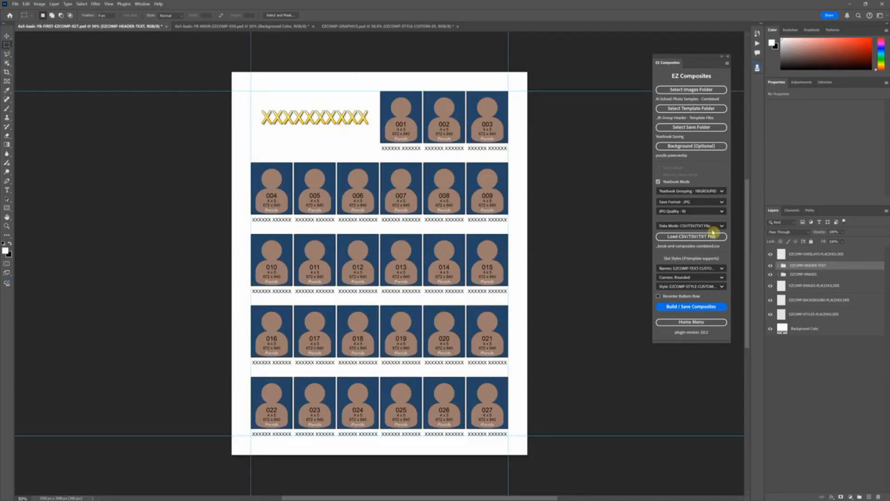
left_click(777, 267)
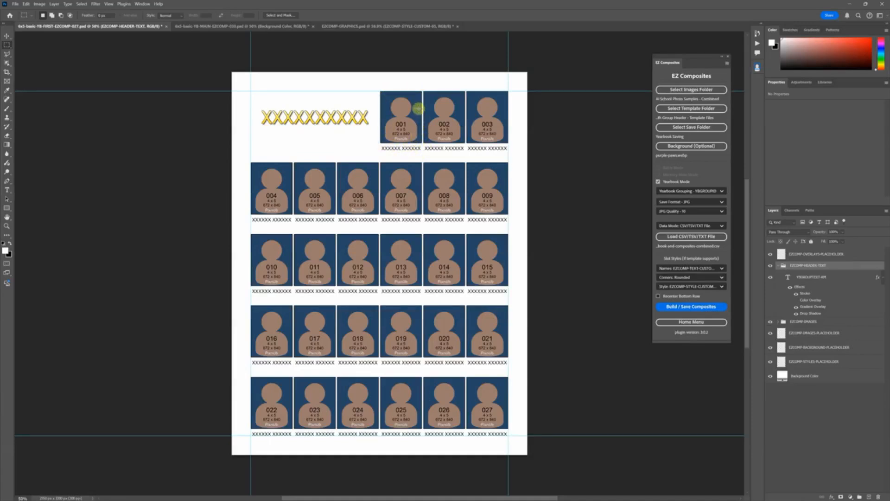
In EZCOMP-GRAPHICS.psd, preview the BLUE background layer, hide it again and collapse the EZCOMP-BACKGROUND group
left_click(363, 26)
left_click(363, 27)
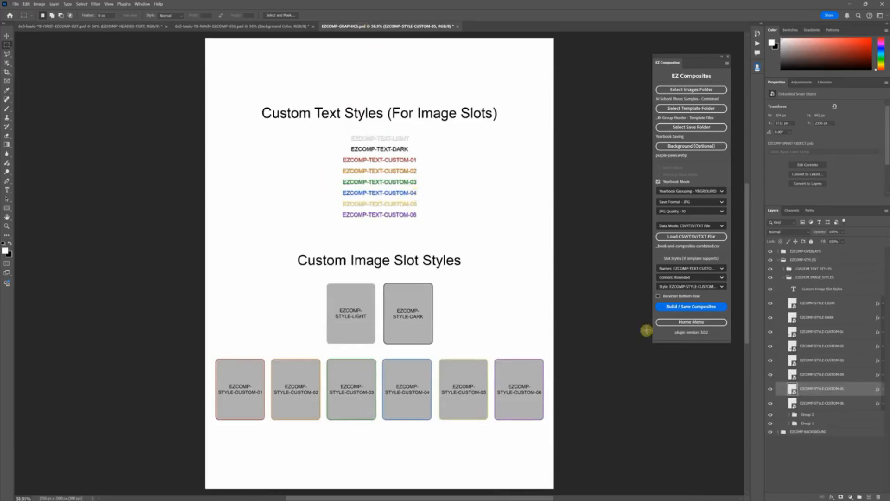
left_click(779, 432)
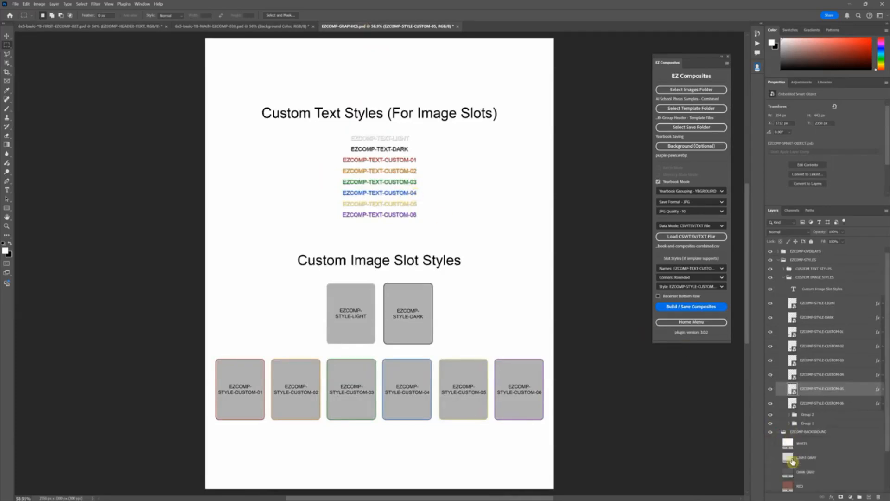
scroll(779, 436, "down", 3)
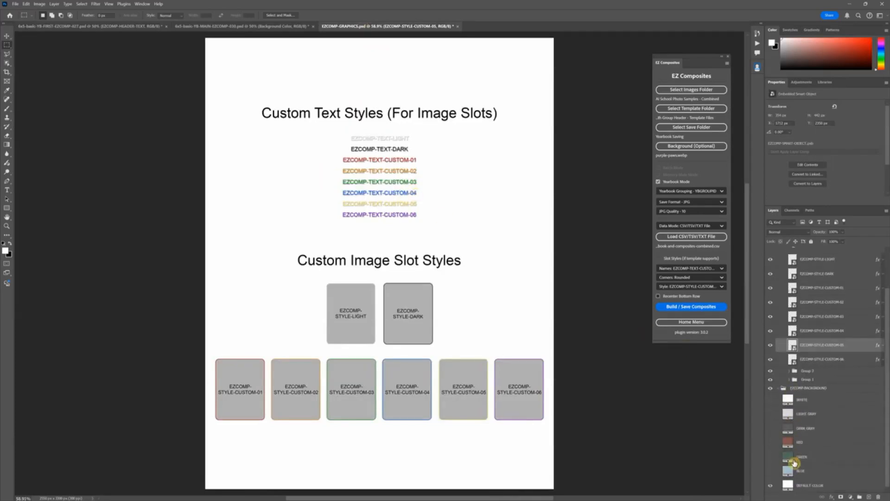
left_click(771, 470)
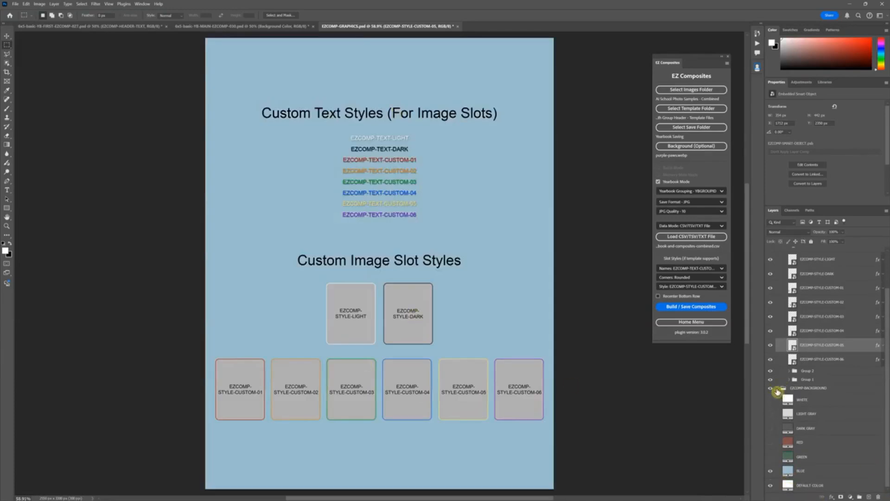
left_click(770, 471)
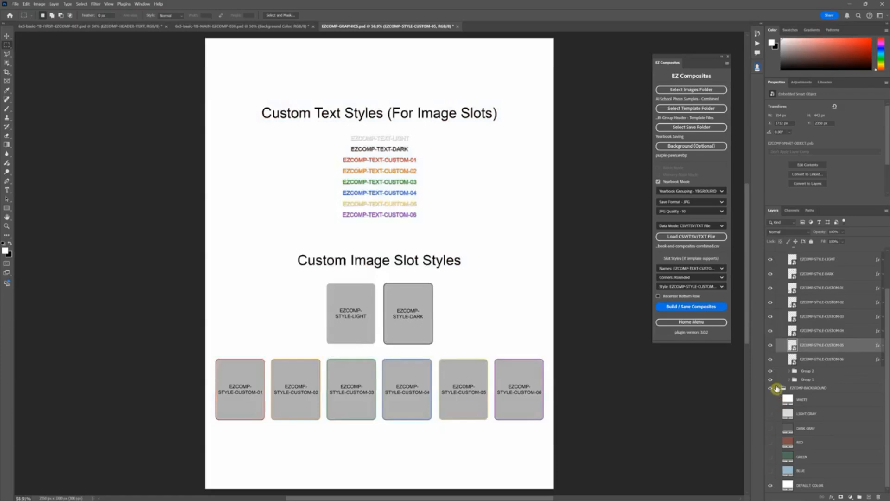
left_click(778, 388)
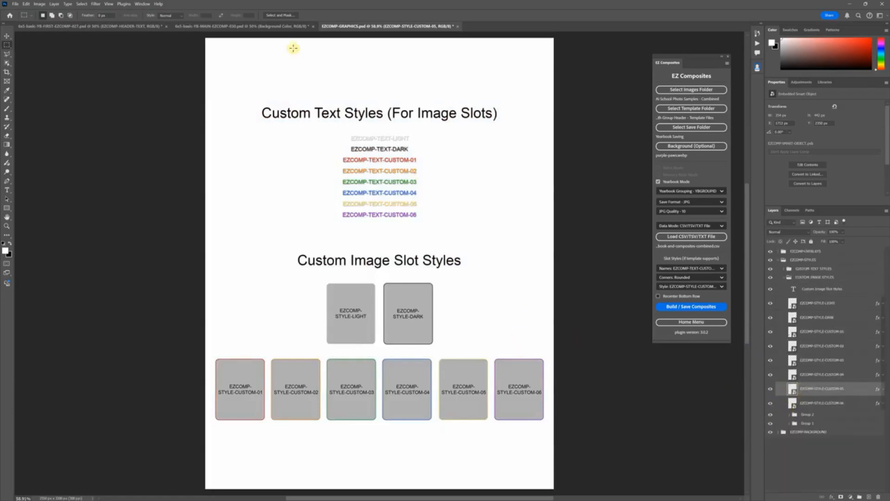
Look over the main-page and first-page templates once more and return to EZCOMP-GRAPHICS.psd
left_click(265, 26)
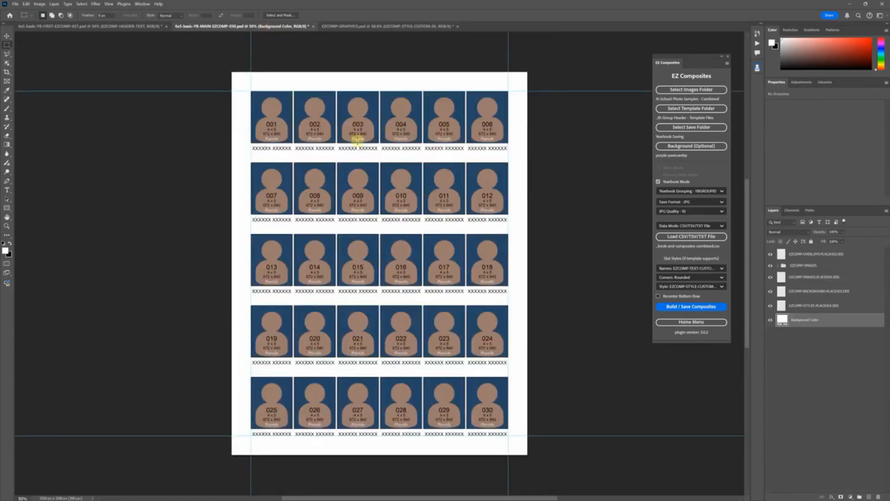
left_click(111, 27)
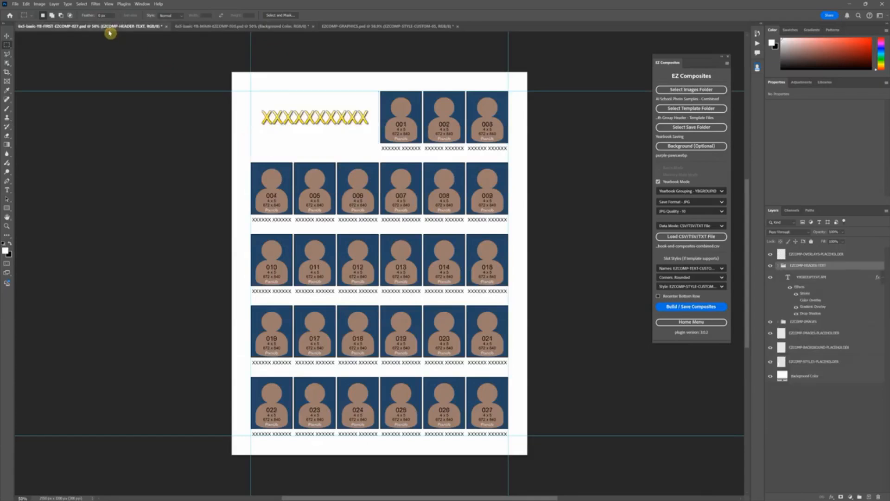
left_click(194, 26)
left_click(396, 26)
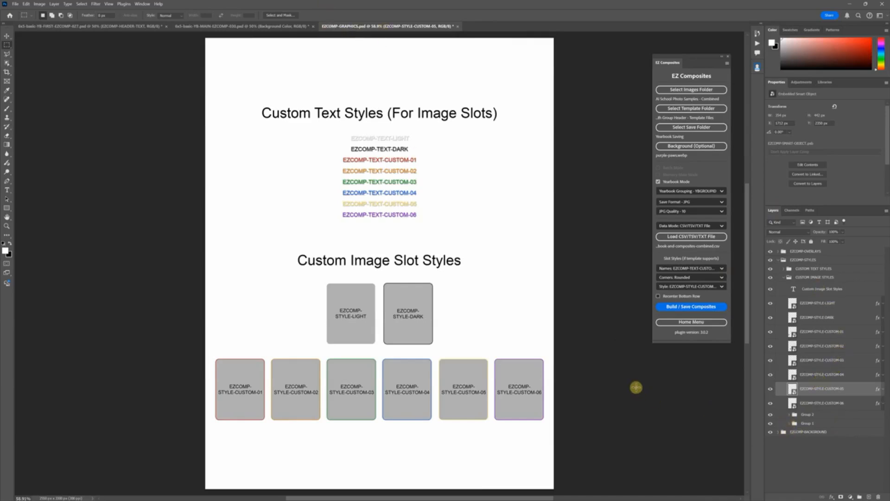
Collapse the CUSTOM IMAGE STYLES group and expand CUSTOM TEXT STYLES within the EZCOMP-STYLES group
left_click(783, 281)
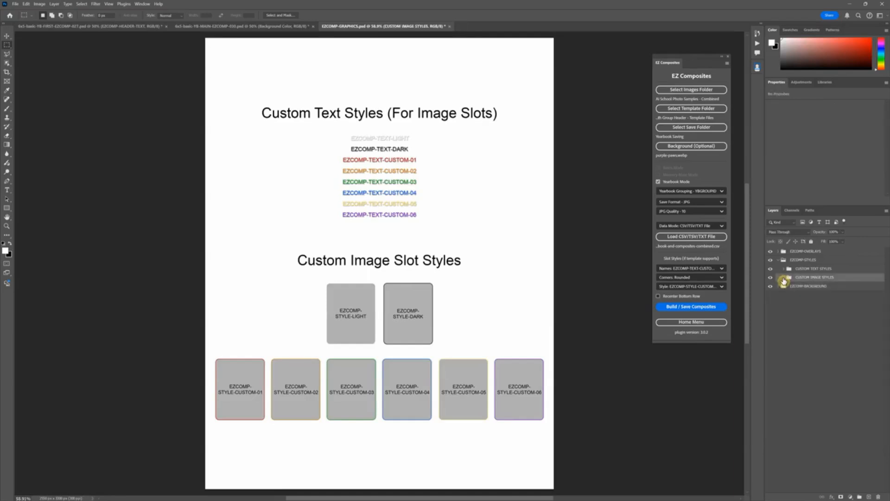
left_click(785, 260)
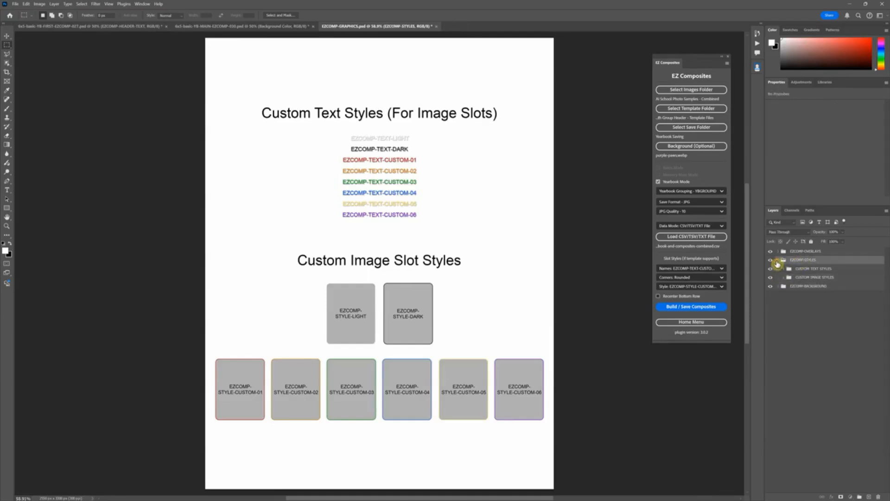
left_click(778, 260)
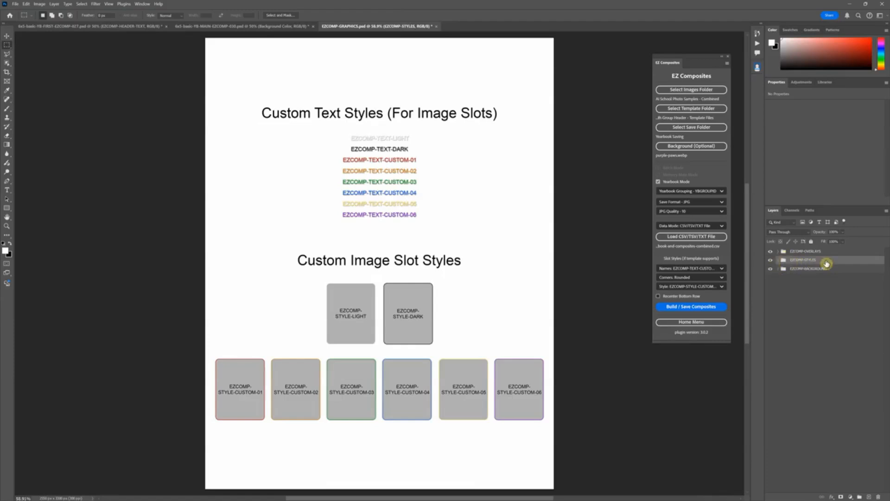
left_click(777, 261)
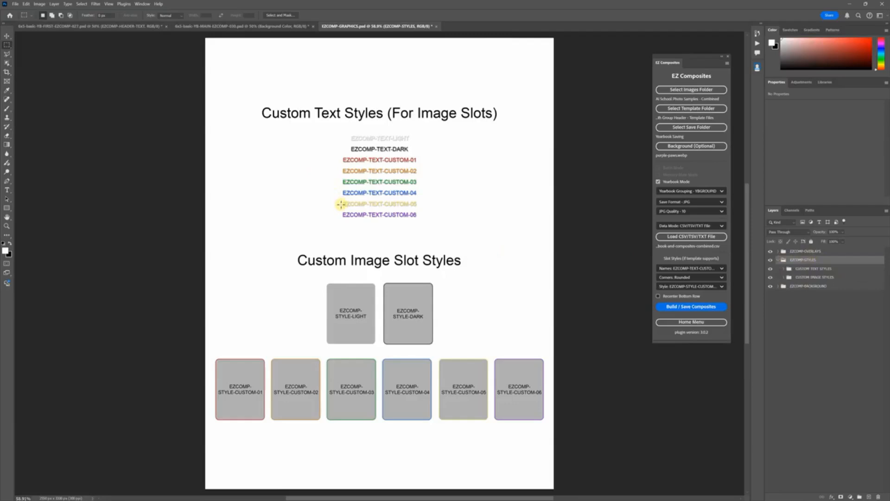
left_click(783, 269)
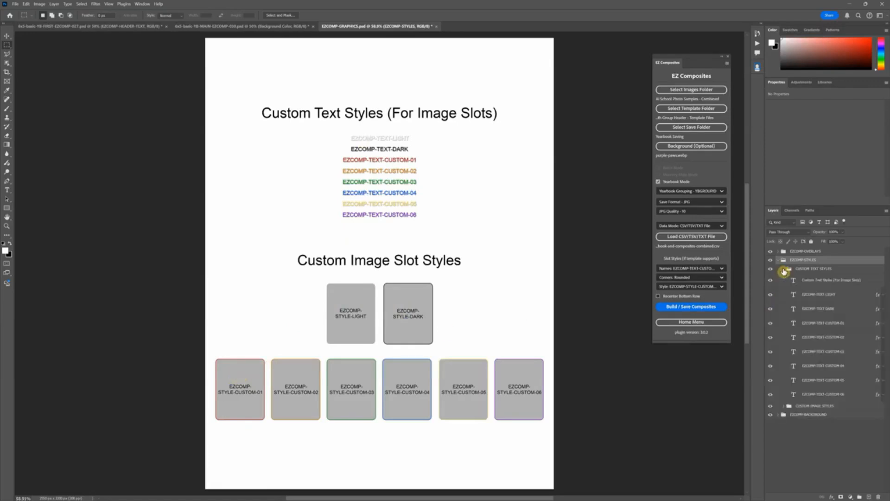
Glance at the main-page template, browse the Names slot style options and choose EZCOMP-TEXT-CUSTOM-05
left_click(201, 27)
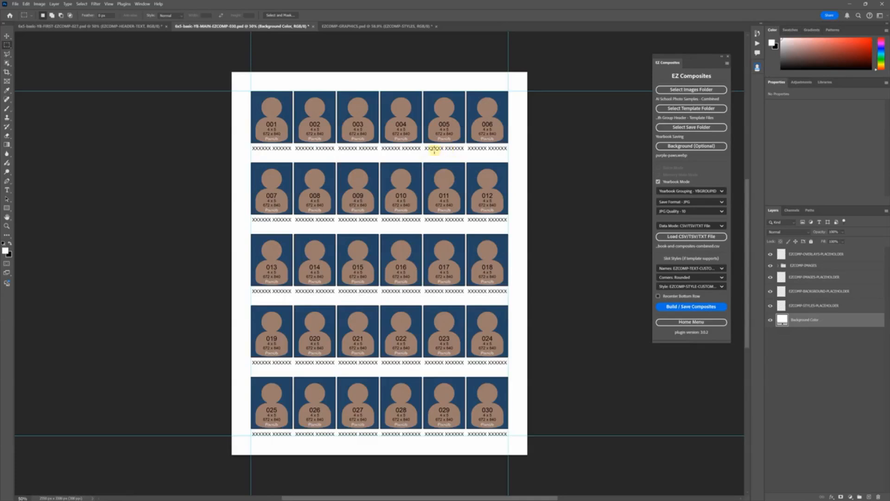
left_click(347, 27)
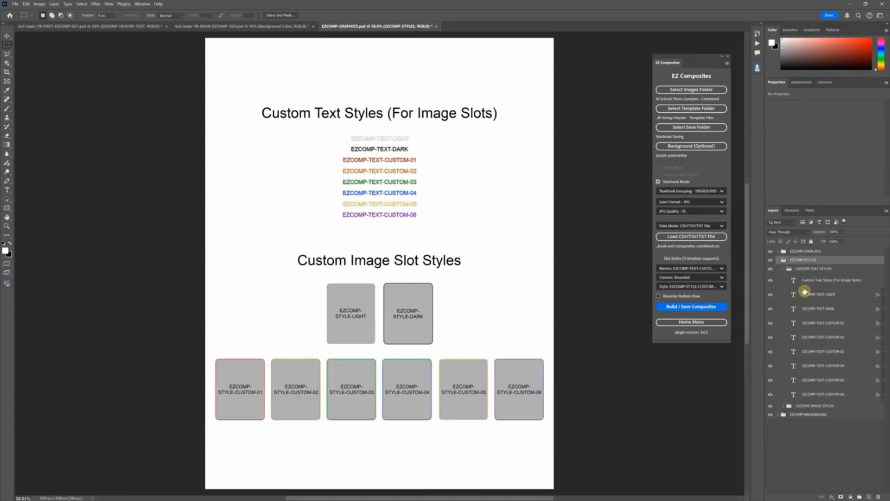
left_click(700, 237)
left_click(713, 269)
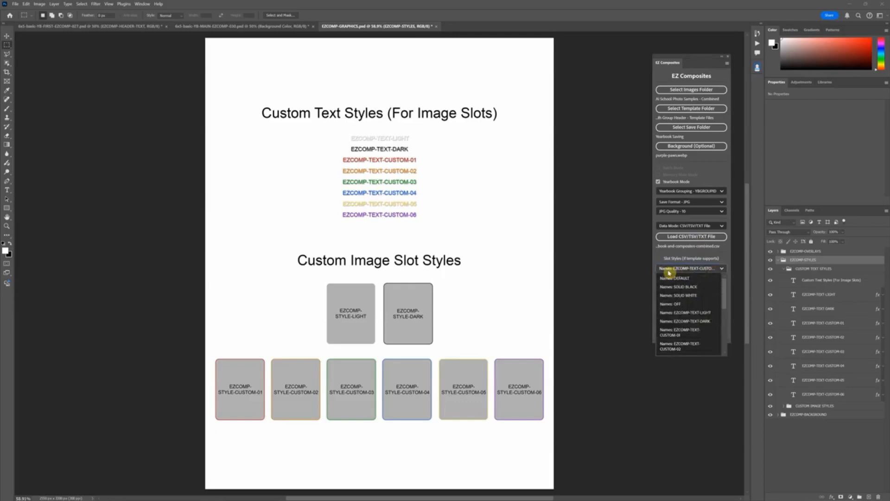
scroll(686, 296, "down", 5)
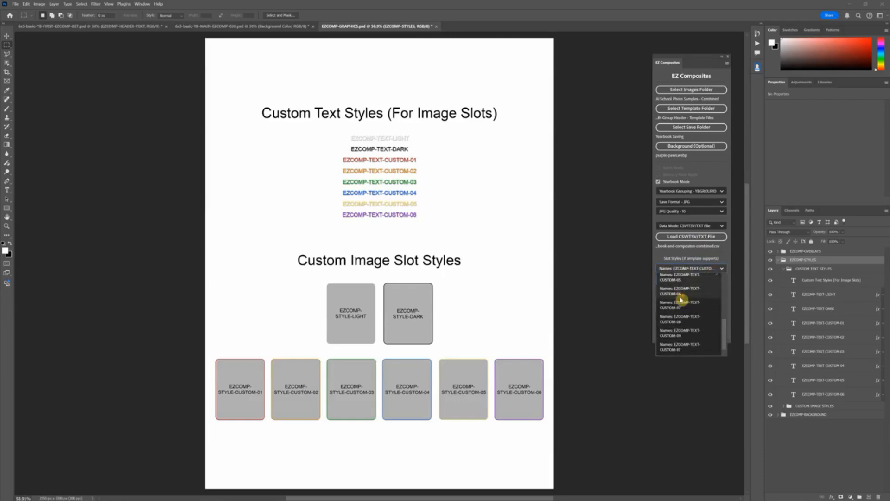
scroll(680, 307, "up", 5)
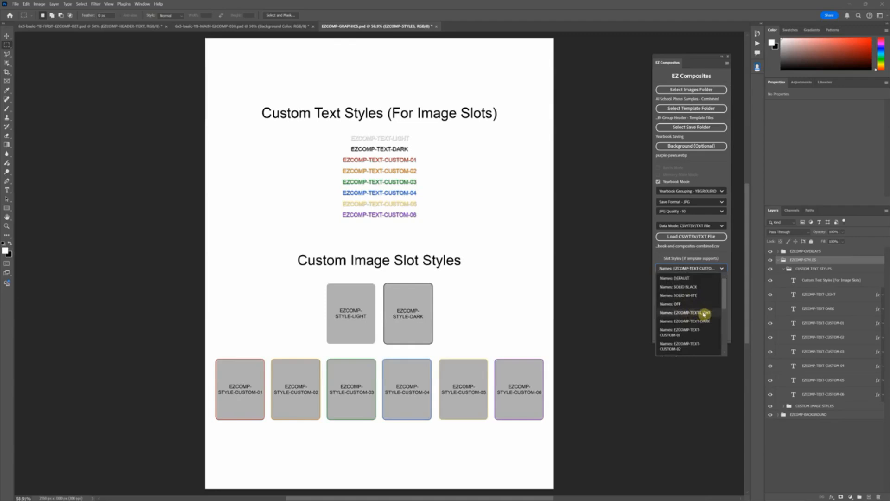
scroll(697, 325, "down", 3)
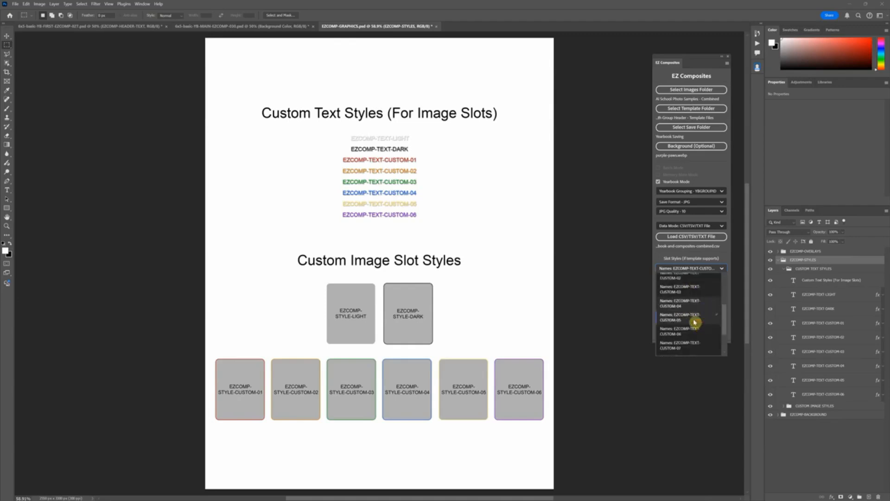
scroll(681, 320, "down", 3)
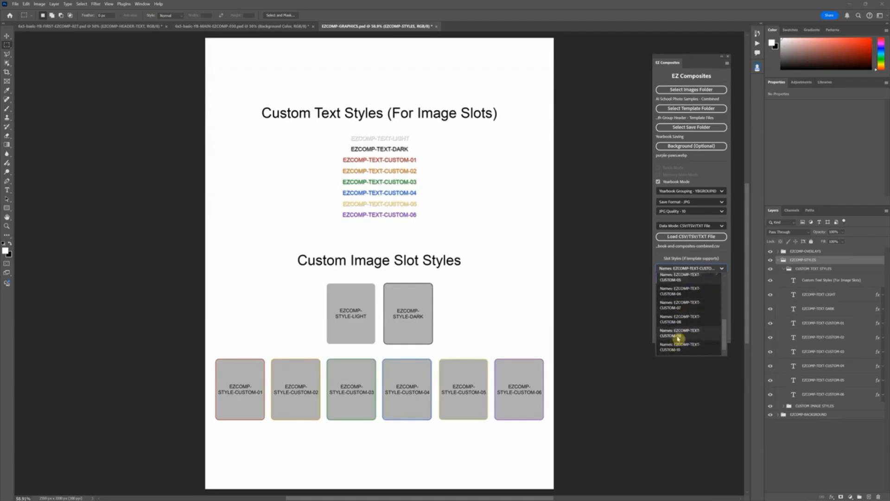
scroll(684, 311, "up", 2)
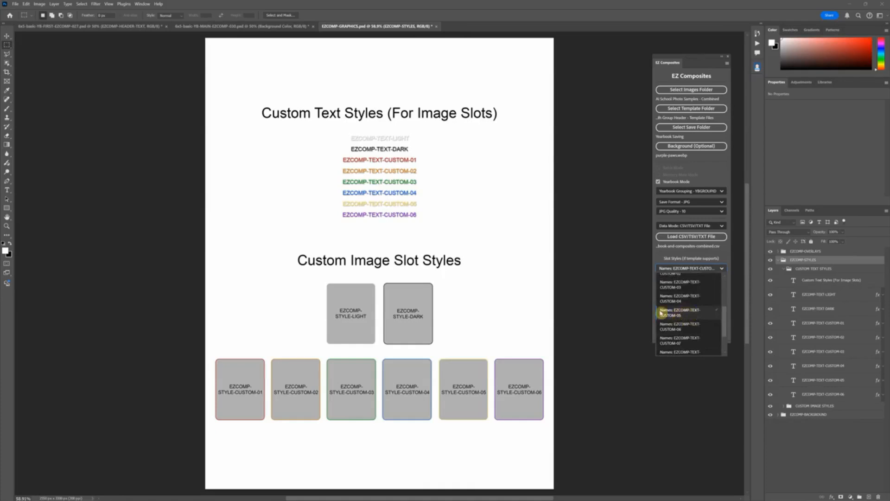
left_click(678, 313)
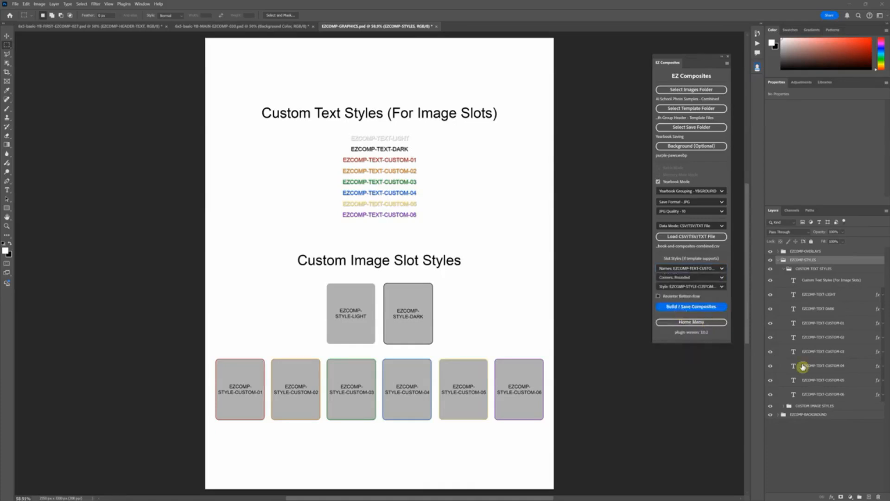
Check the selected image slot style and reselect EZCOMP-TEXT-CUSTOM-05 as the Names slot style
left_click(718, 288)
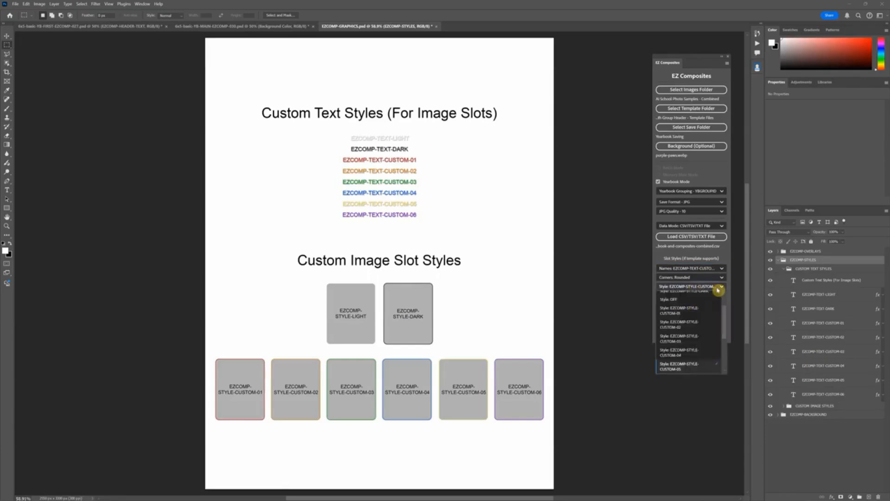
left_click(706, 290)
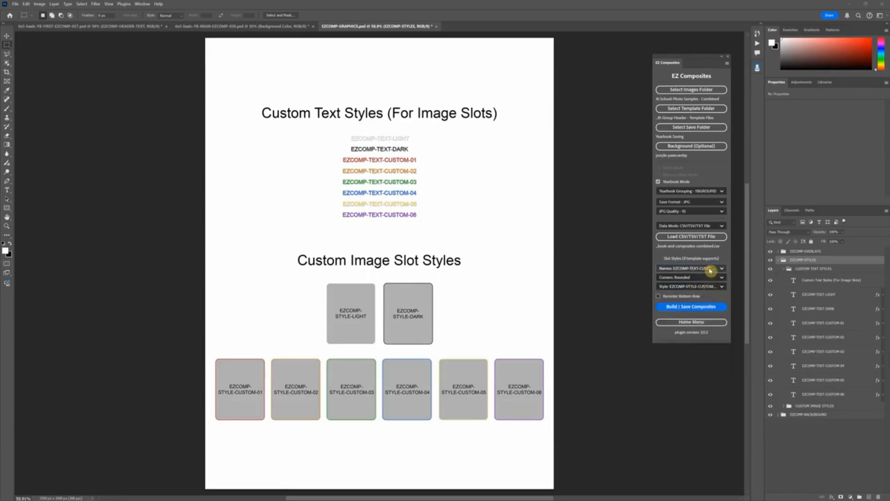
left_click(705, 268)
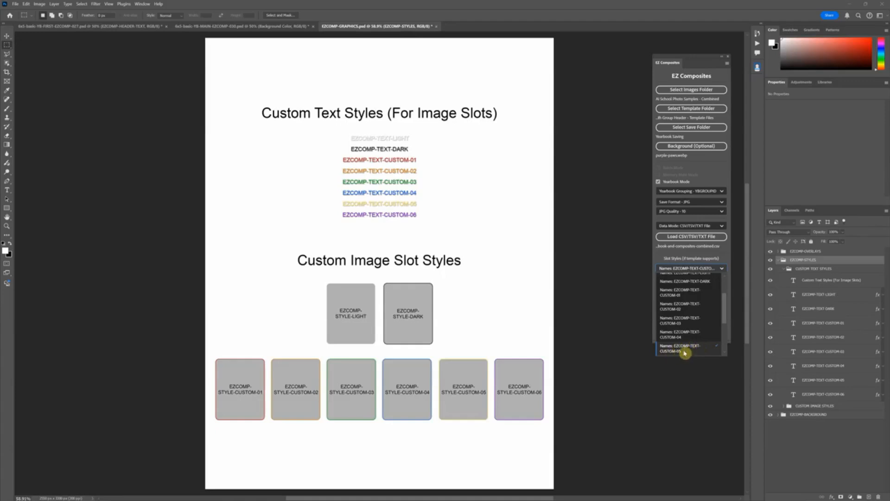
left_click(688, 351)
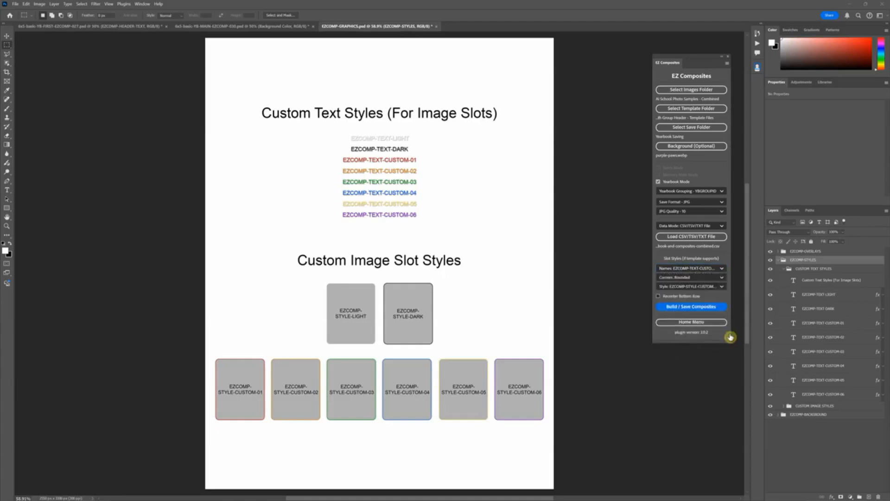
Select the EZCOMP-TEXT-CUSTOM-05 layer, view the name placeholders in the main-page template and return to EZCOMP-GRAPHICS.psd
left_click(857, 384)
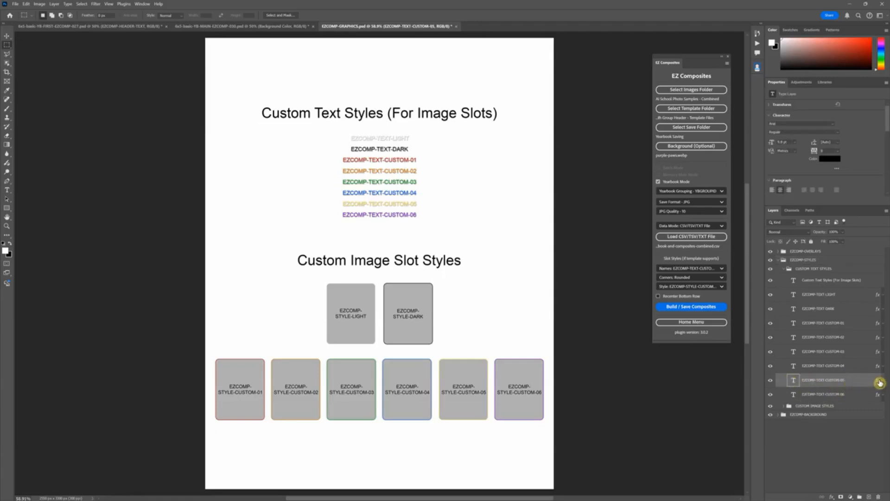
left_click(239, 26)
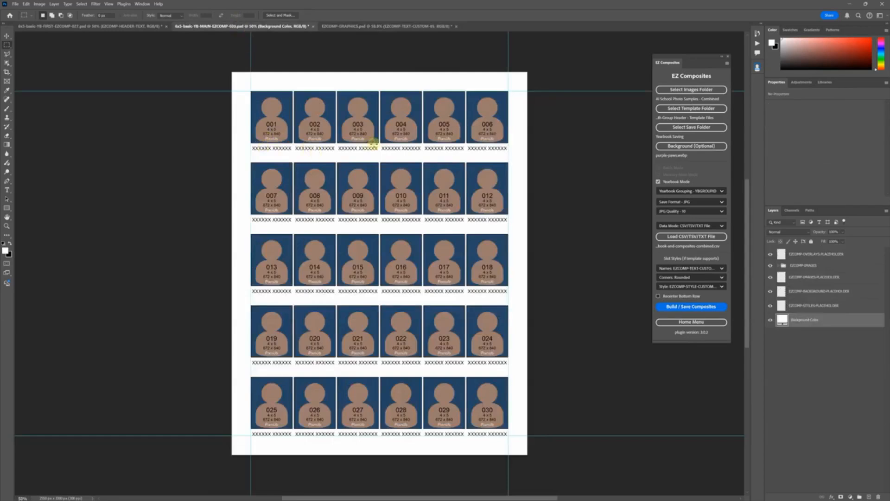
left_click(354, 26)
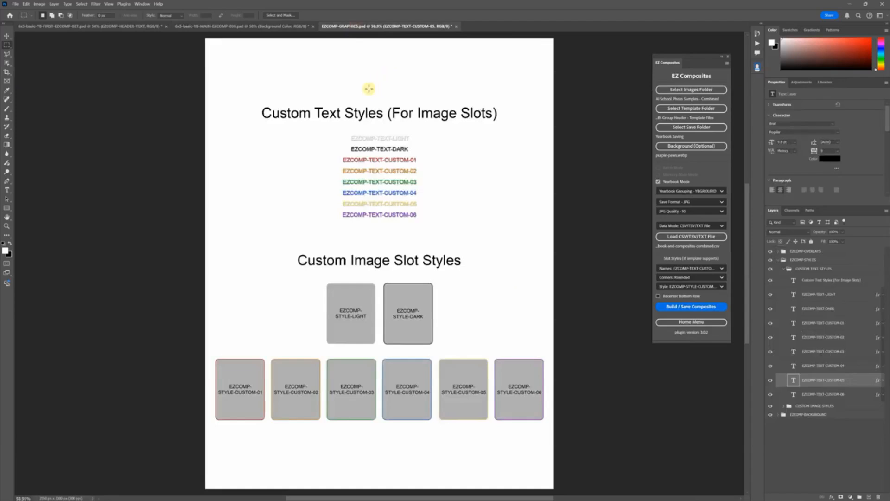
Open the EZCOMP-TEXT-CUSTOM-05 sample text to inspect its character settings, leave it unedited and switch back to the Marquee tool
double_click(793, 378)
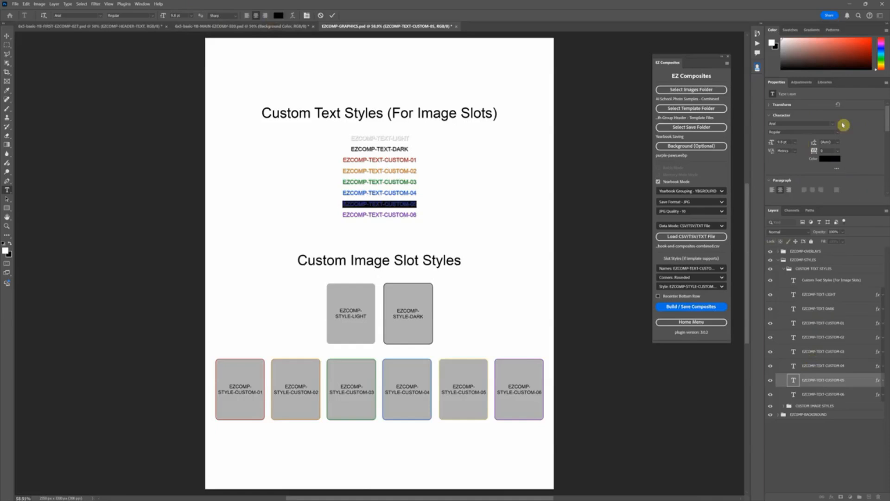
key("Escape")
key("m")
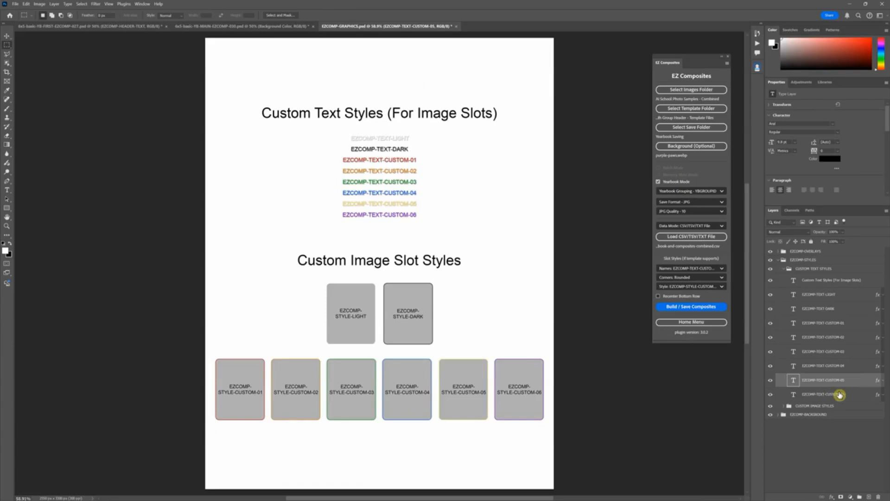
Inspect the Color Overlay and Drop Shadow effects in the EZCOMP-TEXT-CUSTOM-05 layer style and close the dialog
double_click(878, 384)
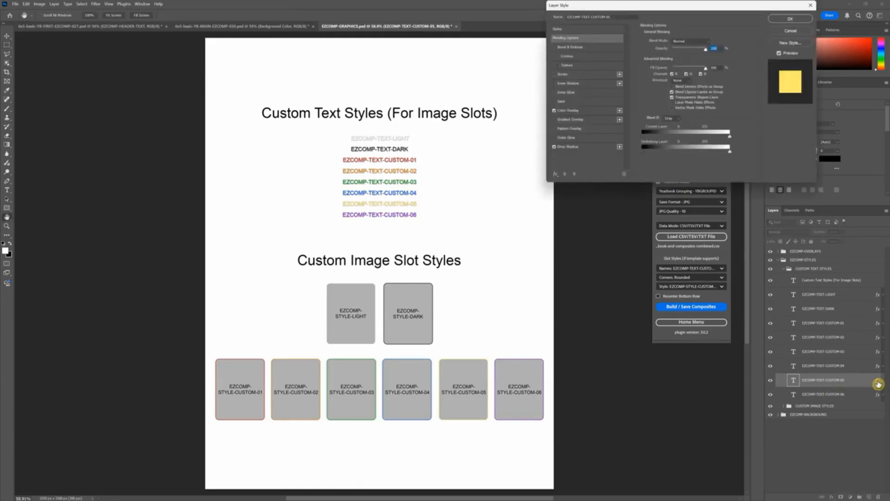
left_click(586, 111)
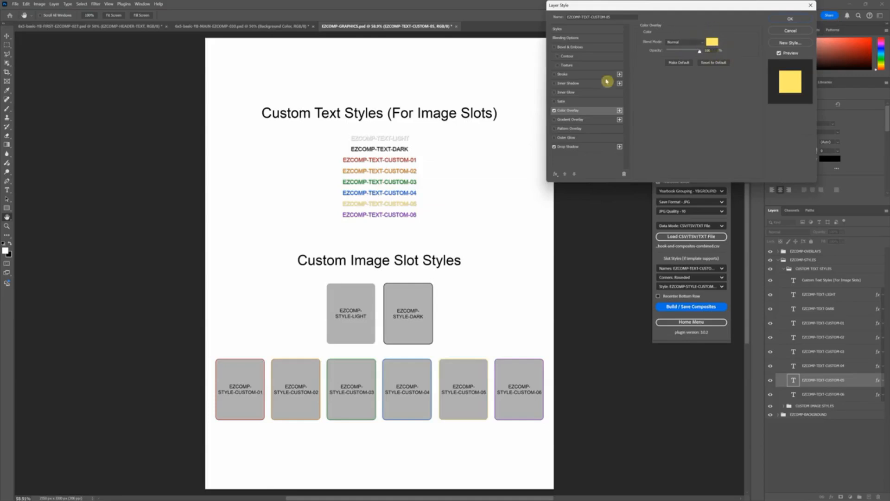
left_click(596, 144)
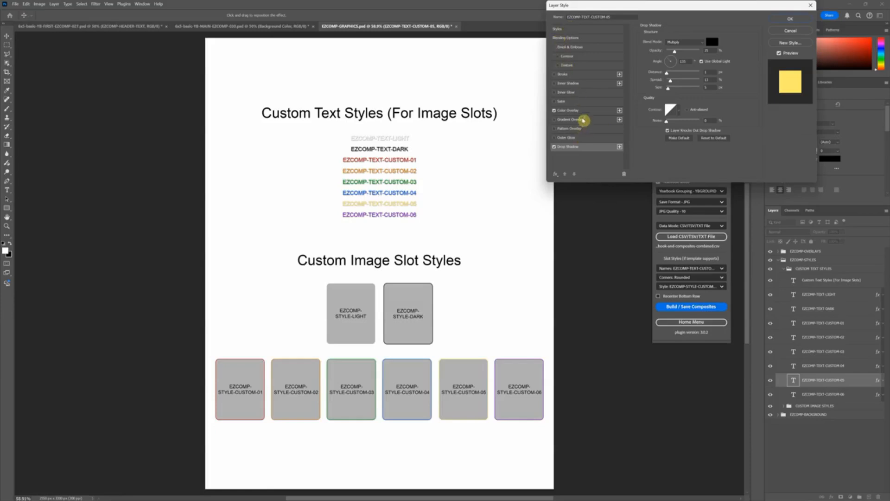
left_click(588, 113)
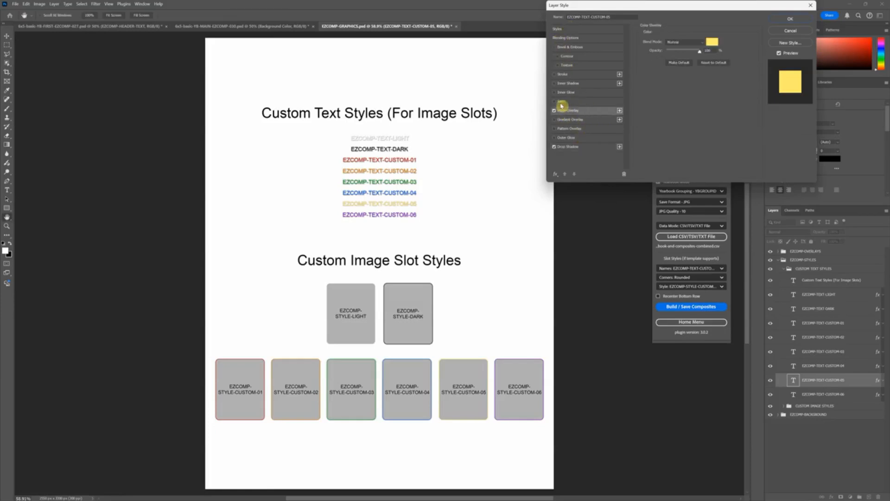
left_click(806, 20)
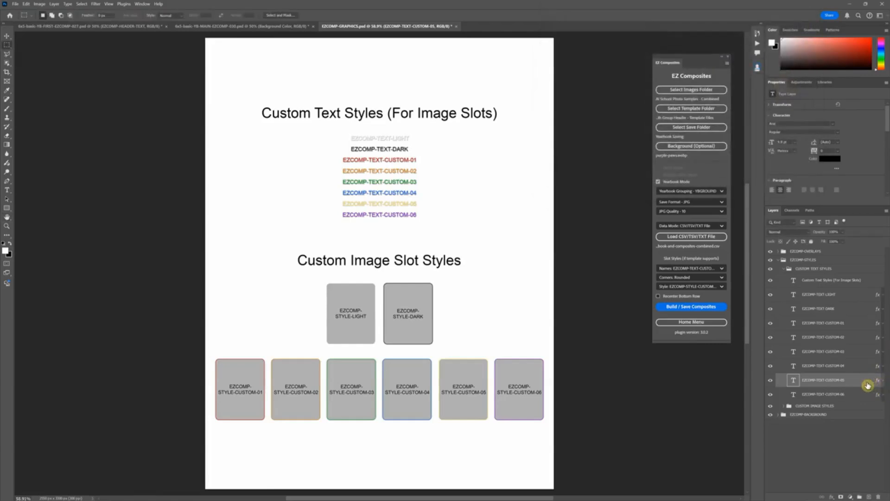
Collapse the CUSTOM TEXT STYLES group, select CUSTOM IMAGE STYLES and browse the image slot style options, choosing EZCOMP-STYLE-CUSTOM-05
left_click(784, 271)
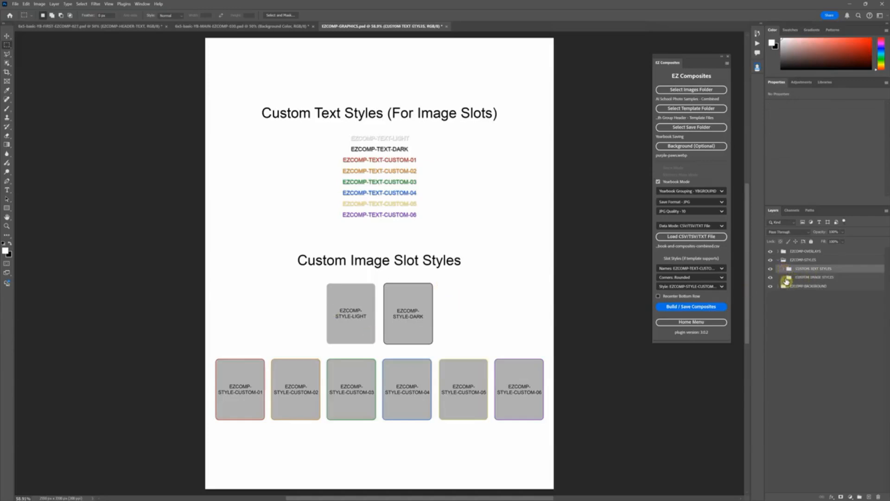
left_click(794, 277)
left_click(718, 286)
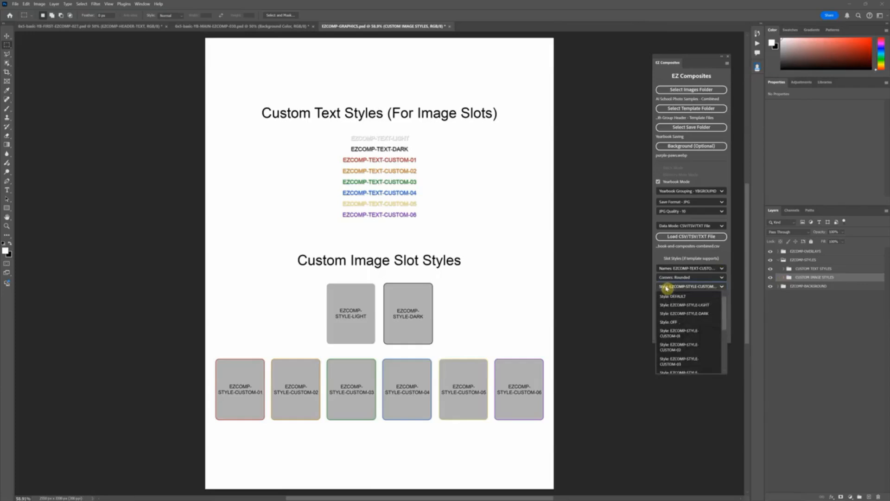
scroll(670, 306, "down", 3)
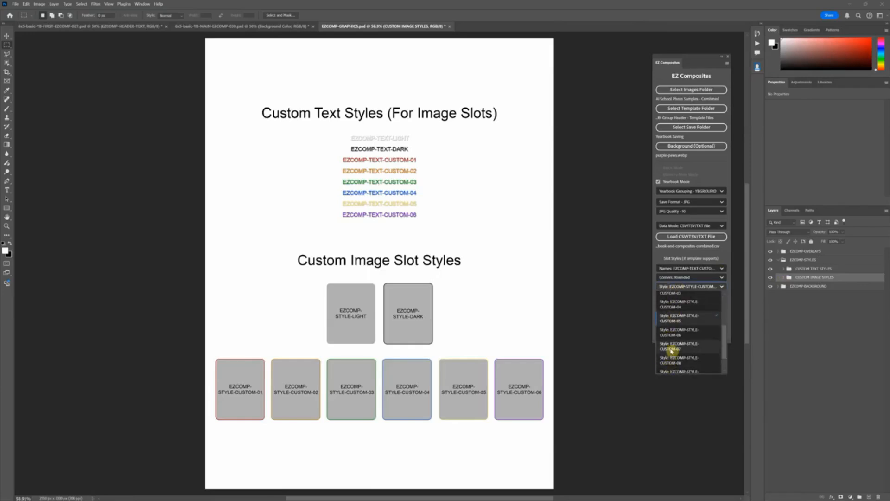
scroll(672, 351, "down", 2)
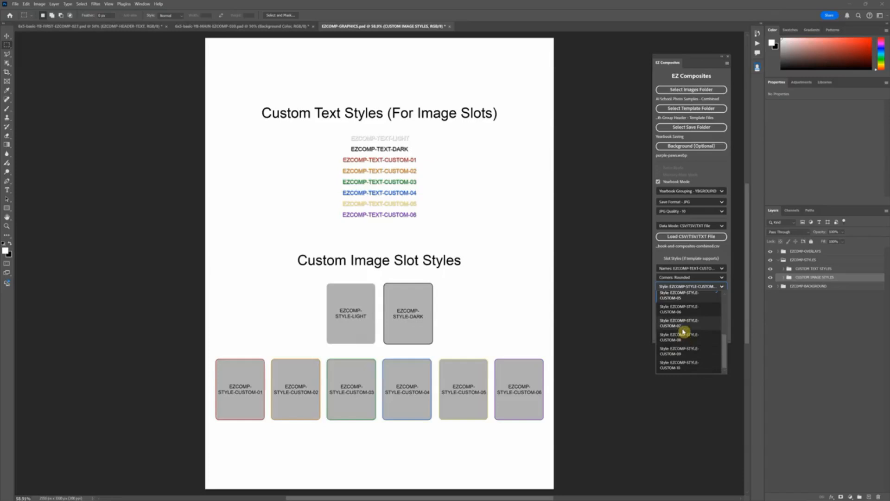
scroll(686, 338, "up", 3)
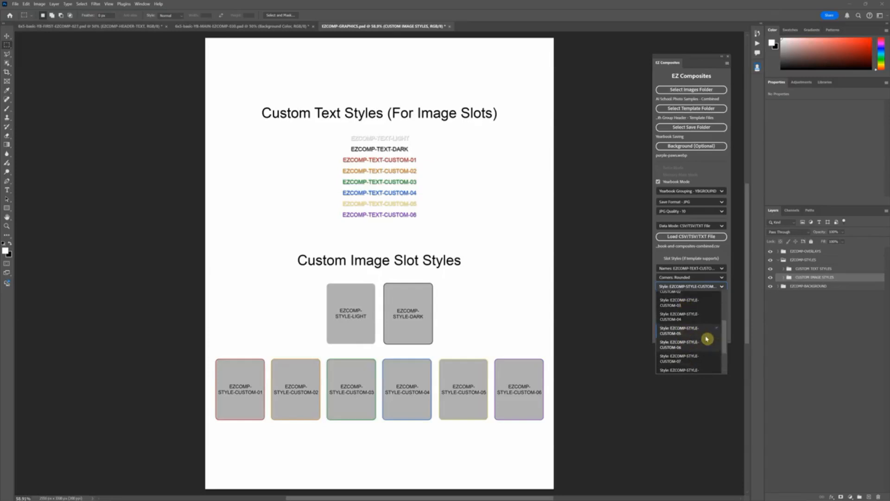
left_click(677, 332)
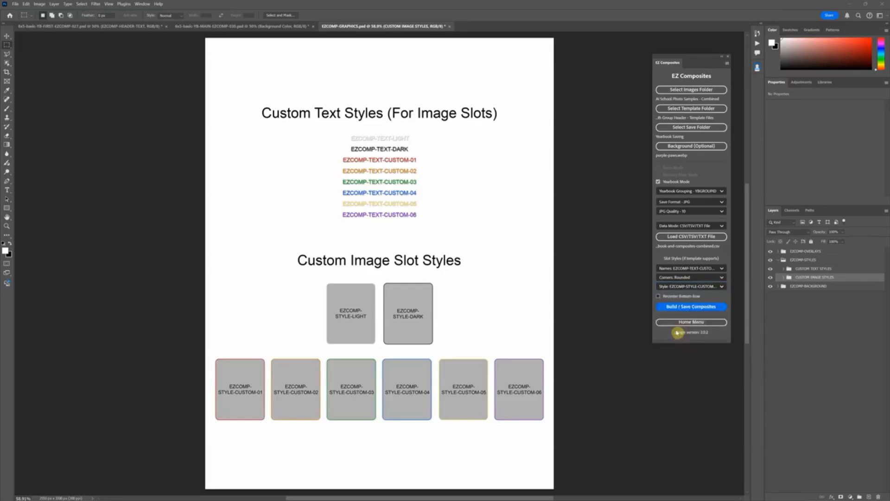
left_click(713, 286)
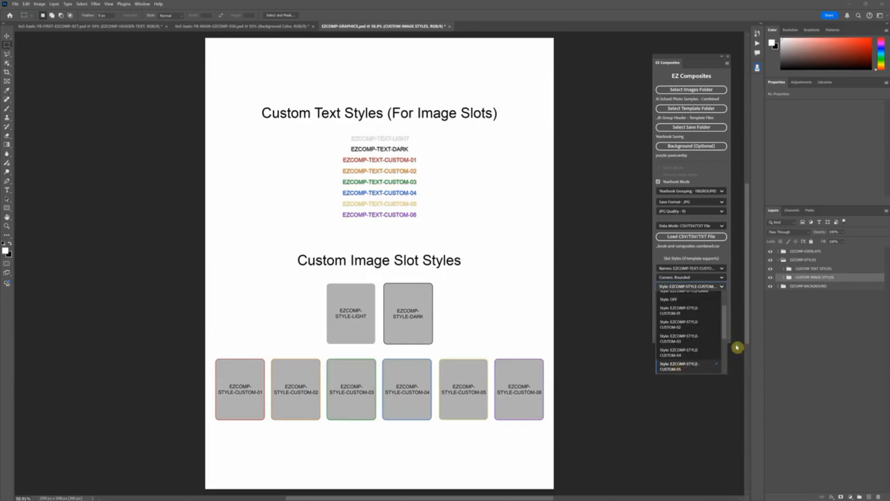
left_click(693, 370)
Set the stroke of the EZCOMP-STYLE-CUSTOM-05 layer in the CUSTOM IMAGE STYLES group to 8 px, positioned Inside
left_click(783, 277)
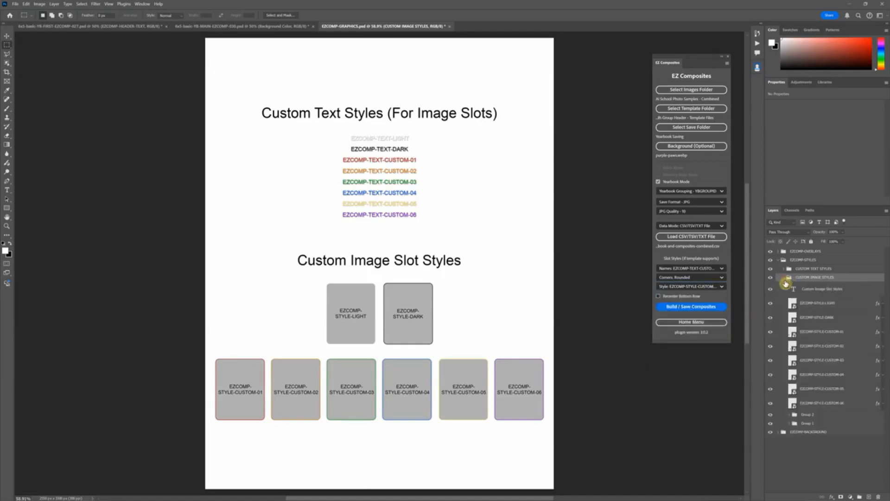
left_click(840, 389)
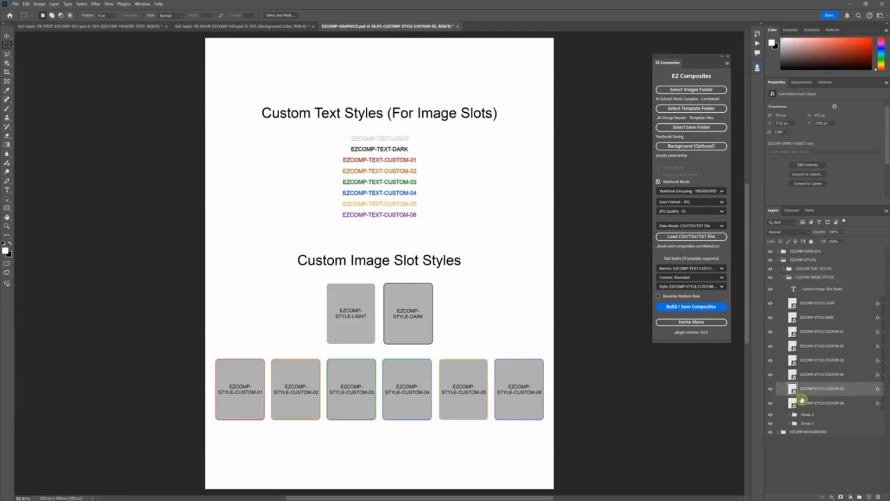
double_click(878, 390)
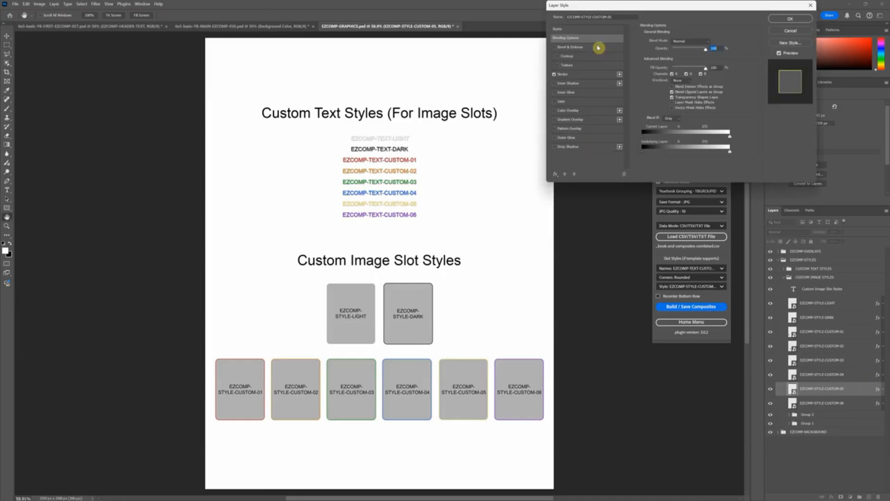
left_click(575, 74)
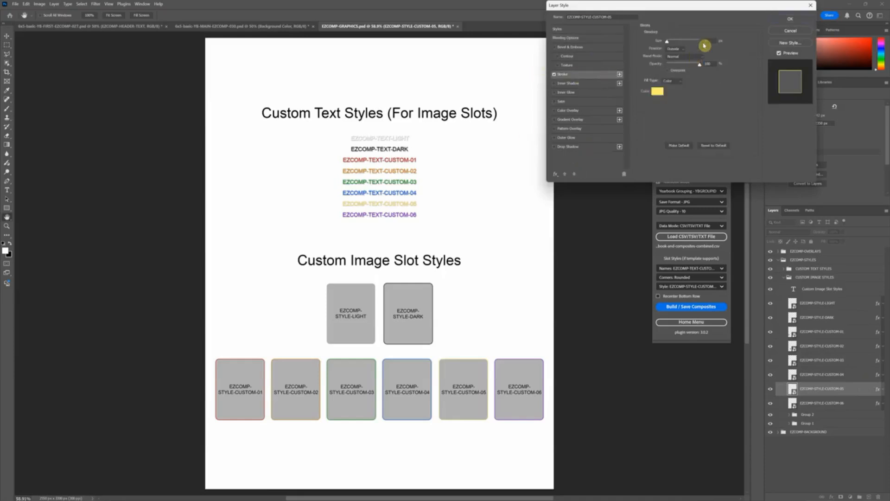
type("8")
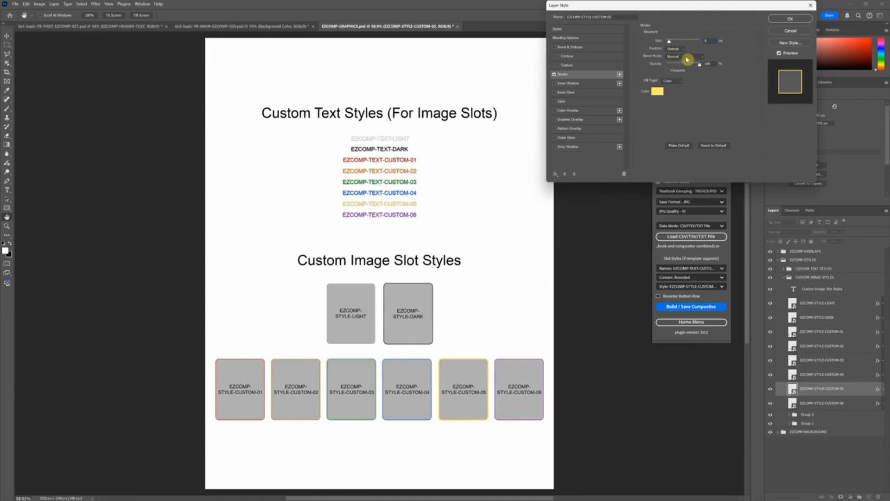
left_click(676, 50)
left_click(671, 61)
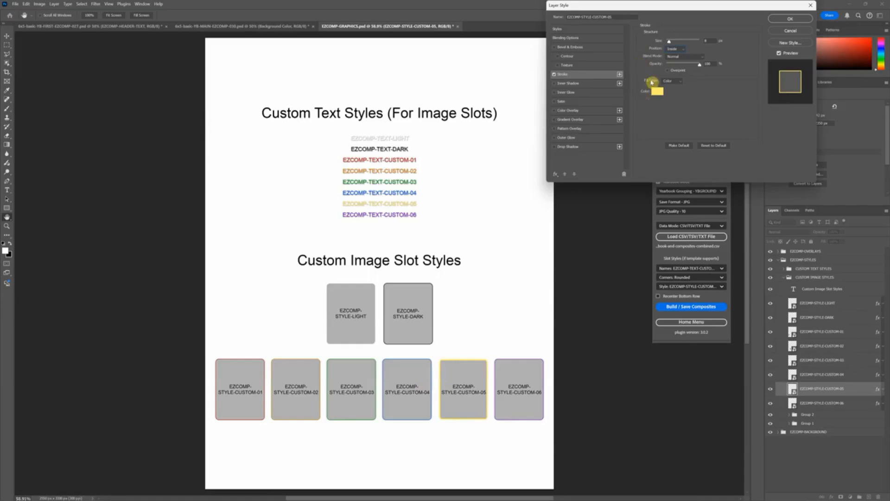
left_click(707, 40)
Add a Drop Shadow and an Inner Shadow with increased distances to EZCOMP-STYLE-CUSTOM-05 and apply the layer style
left_click(582, 148)
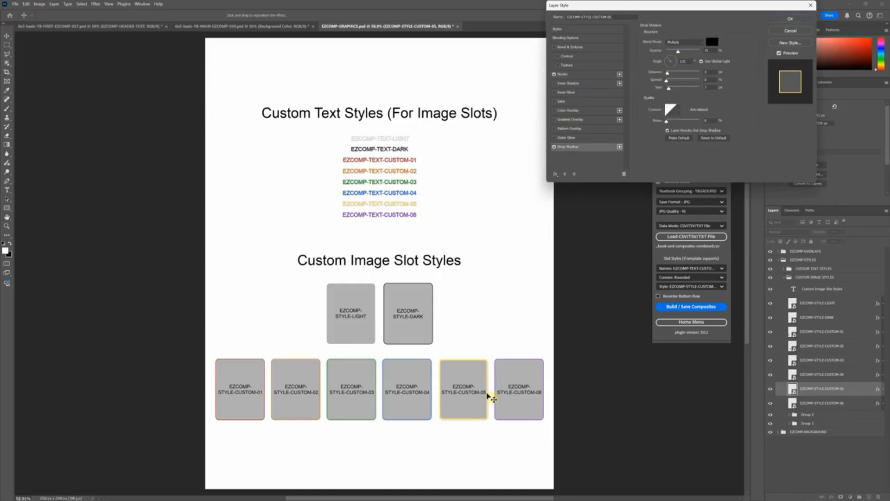
left_click_drag(668, 73, 669, 74)
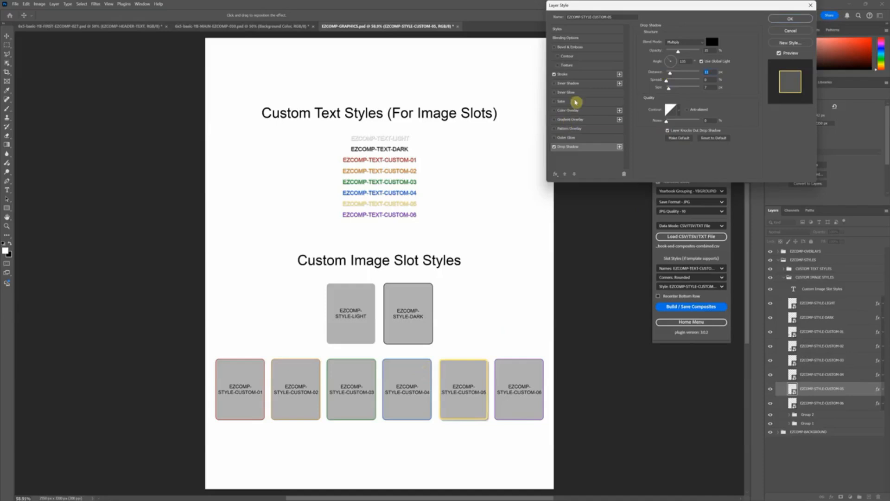
left_click(574, 84)
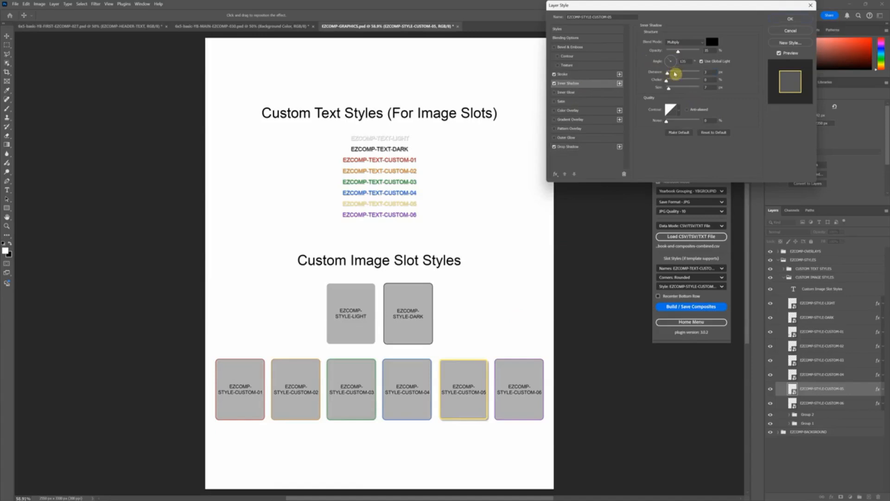
left_click_drag(669, 75, 672, 74)
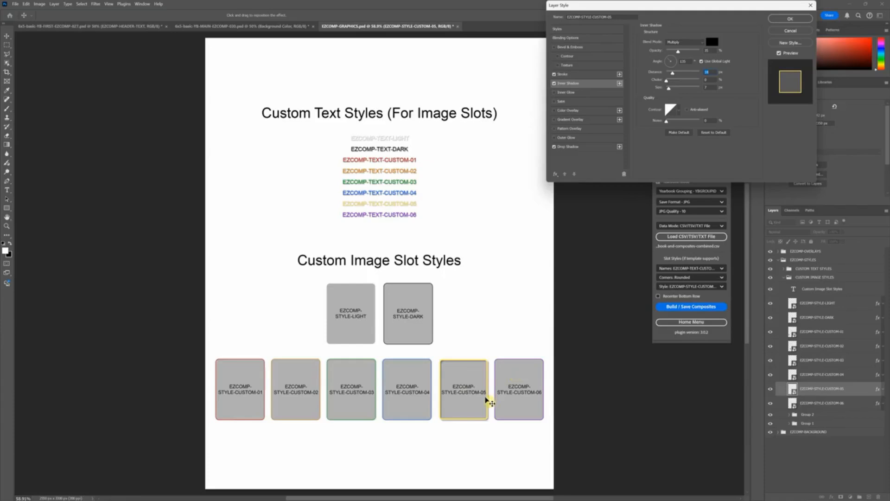
left_click(790, 20)
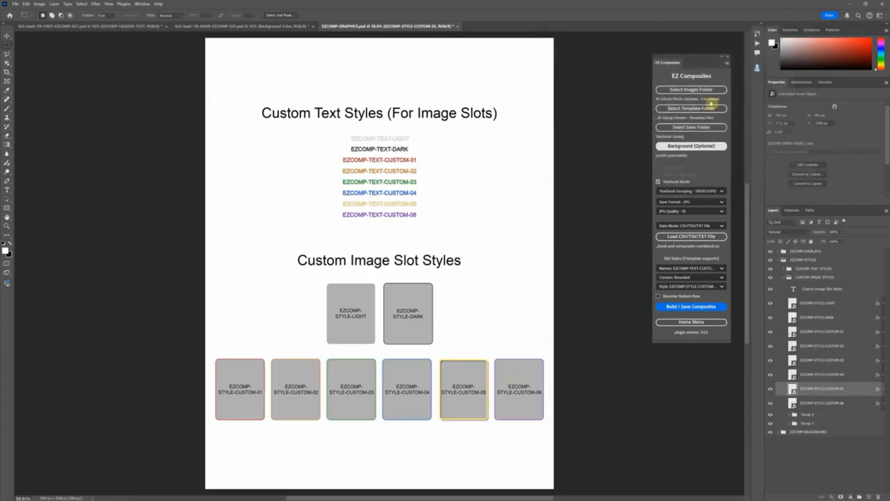
Inspect the edited slot style at 100% and choose EZCOMP-STYLE-CUSTOM-05 as the plugin's image slot style
scroll(552, 284, "down", 3)
key("ctrl+1")
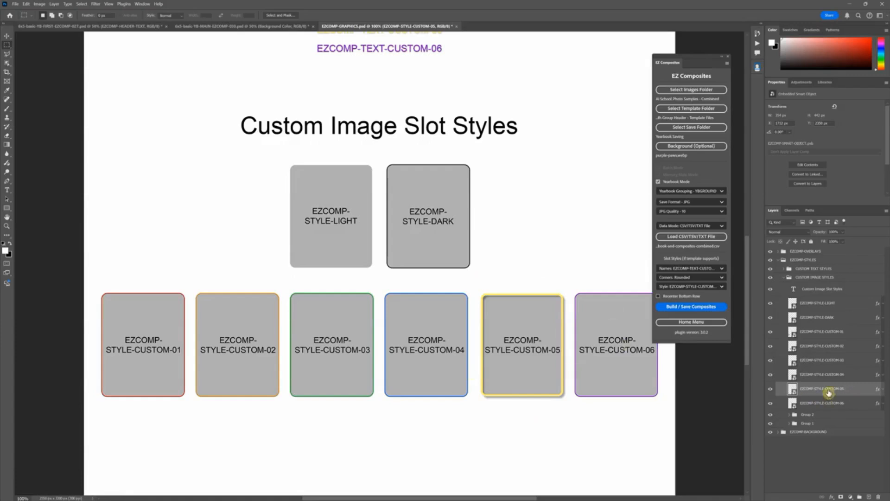
left_click(721, 287)
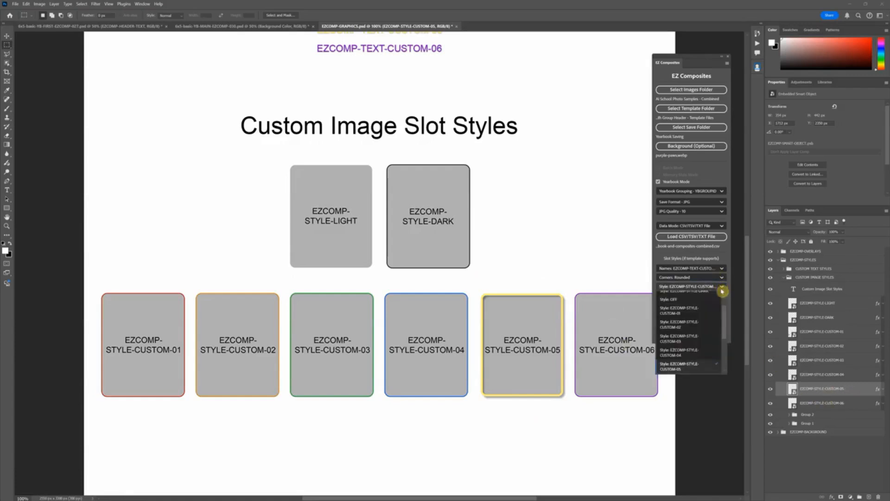
left_click(690, 367)
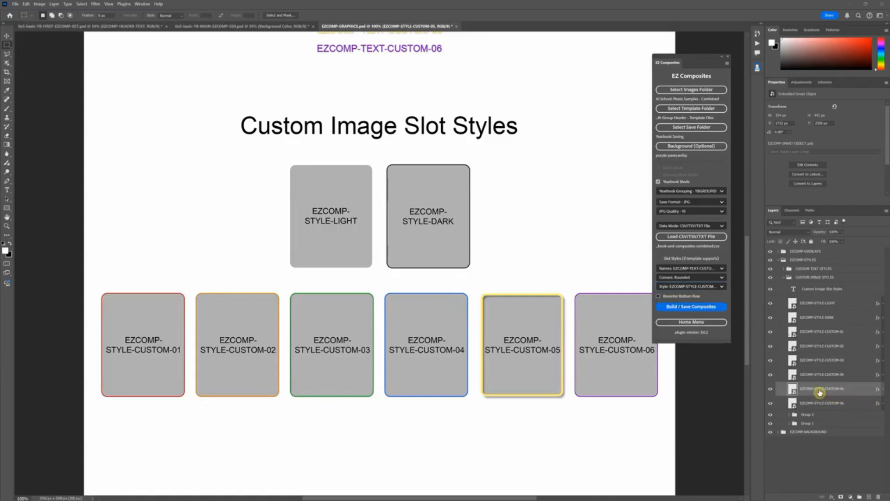
Save and close EZCOMP-GRAPHICS.psd, and close both yearbook page templates without saving their changes
key("ctrl+0")
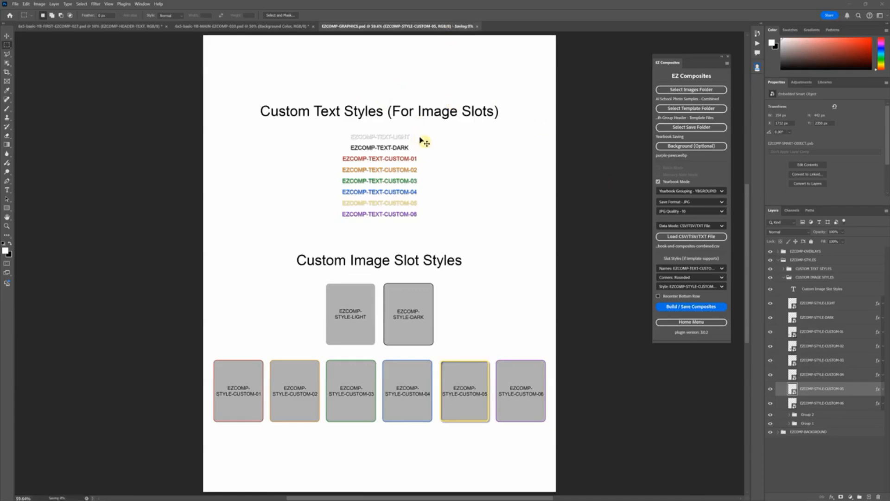
left_click(456, 27)
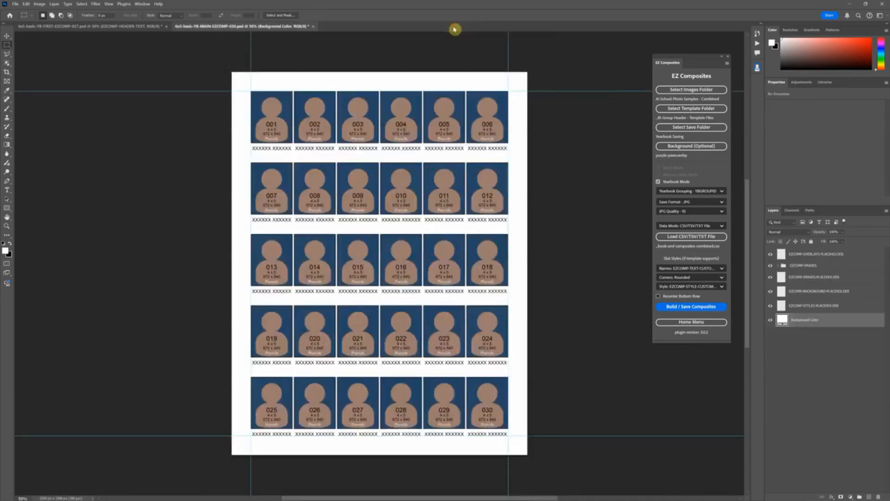
left_click(313, 26)
left_click(466, 194)
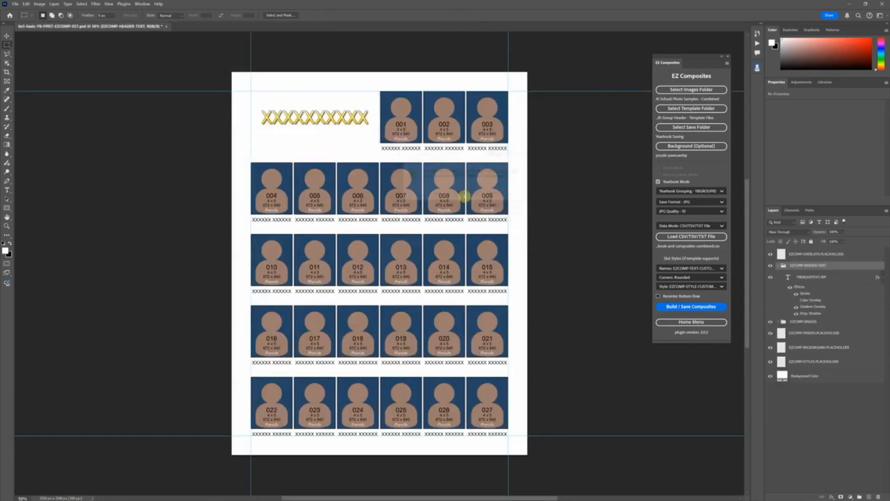
left_click(166, 26)
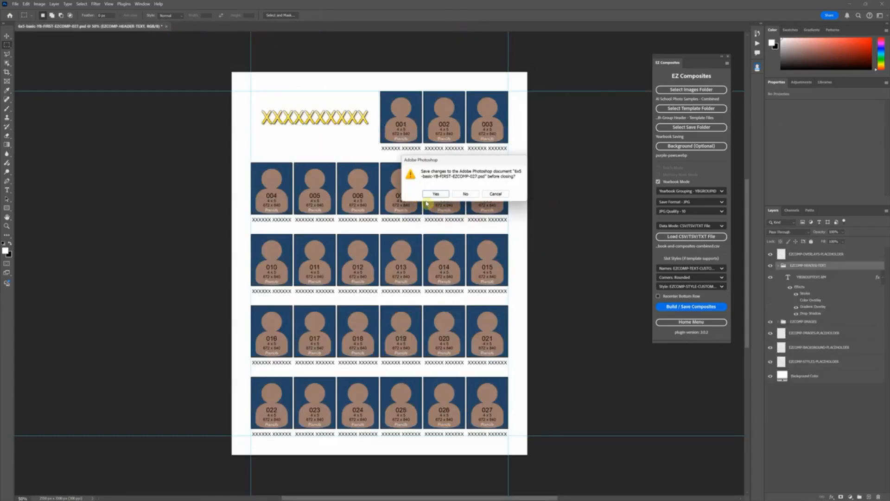
left_click(465, 194)
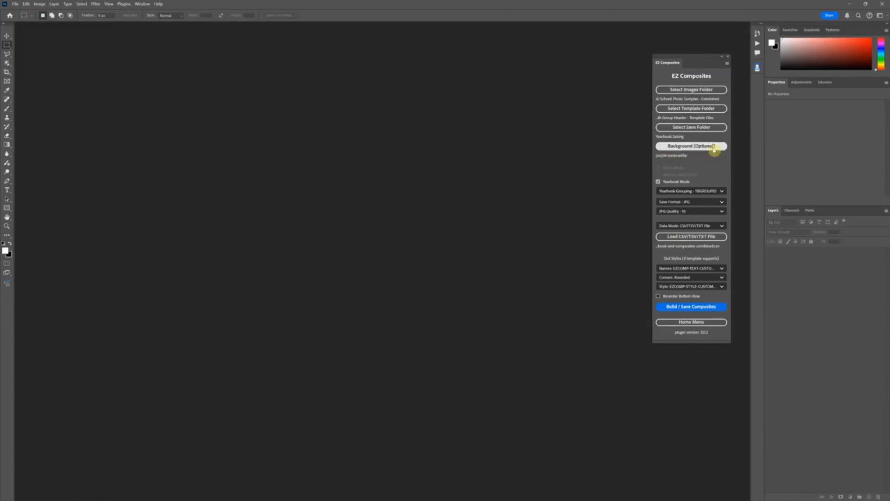
Load the purple paws image from the yearbook-background-samples folder on the Desktop as the optional background
left_click(705, 146)
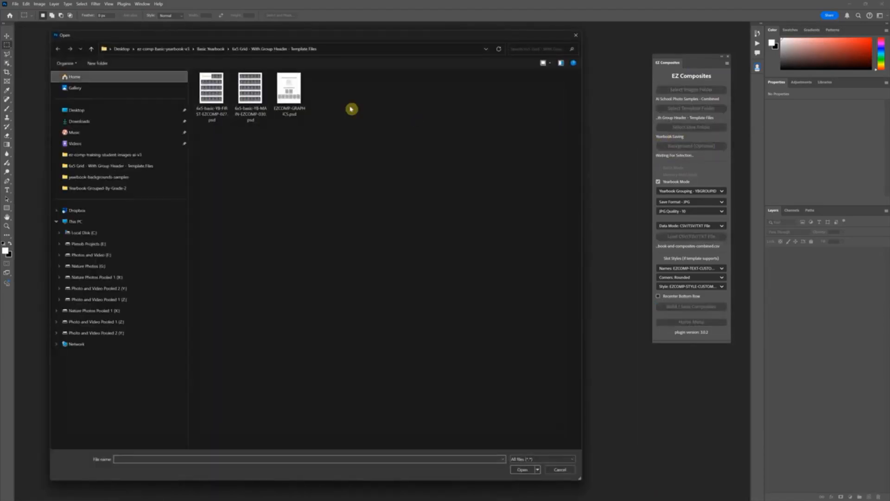
left_click(91, 110)
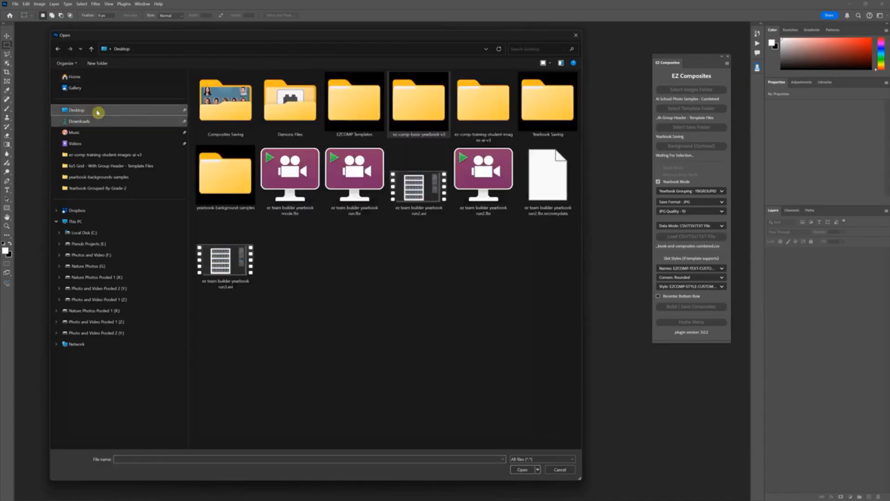
double_click(224, 175)
double_click(227, 84)
double_click(216, 93)
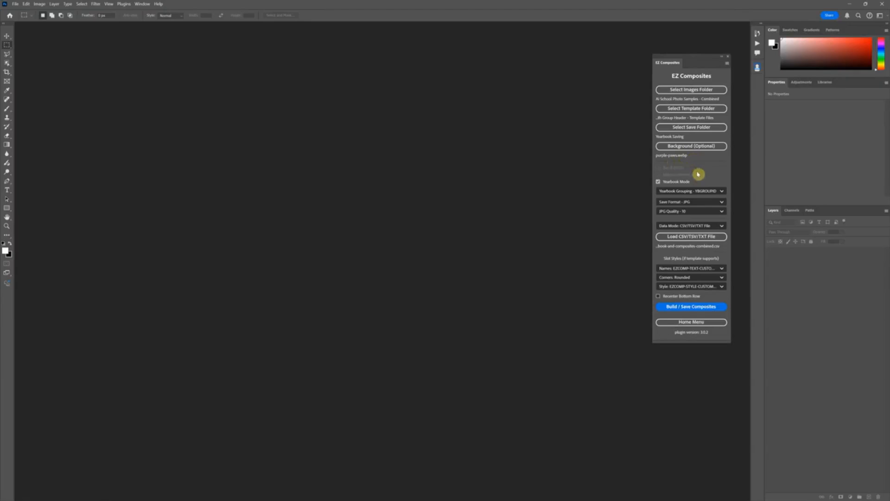
Set the yearbook grouping to NONE and view the sample pages in the Yearbook-No_heading-Students-Only folder
left_click(688, 237)
left_click(718, 192)
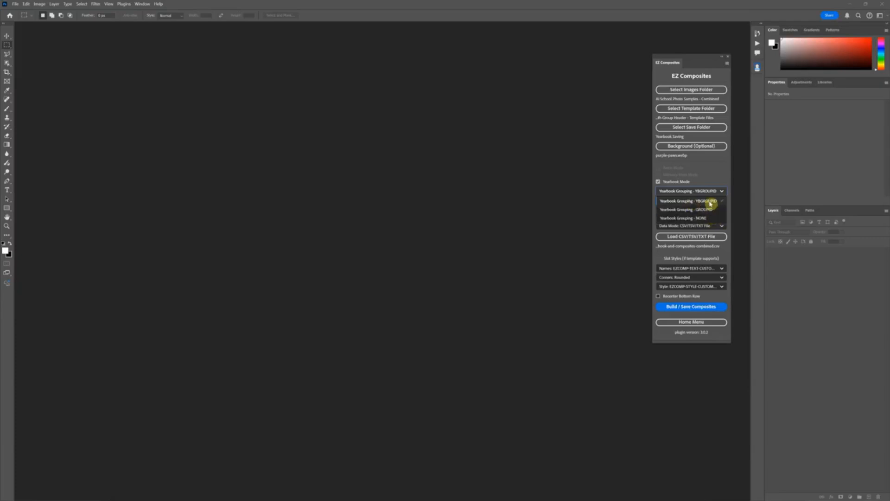
left_click(700, 218)
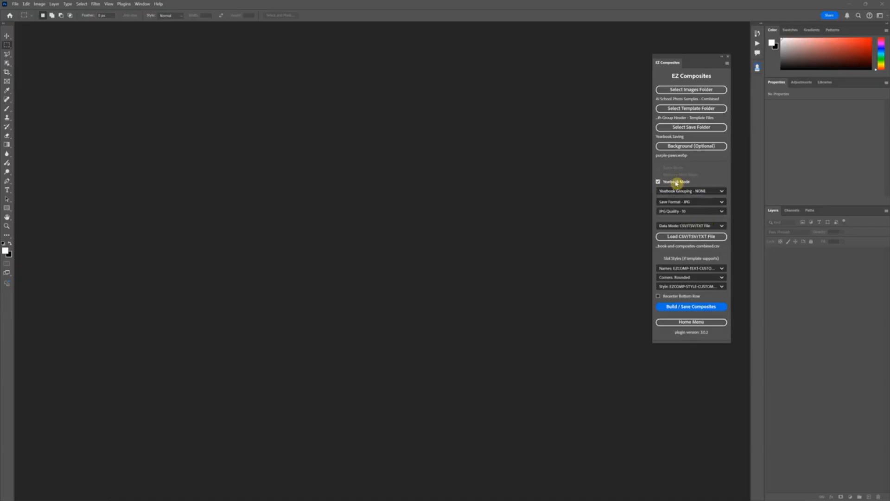
key("alt+Tab")
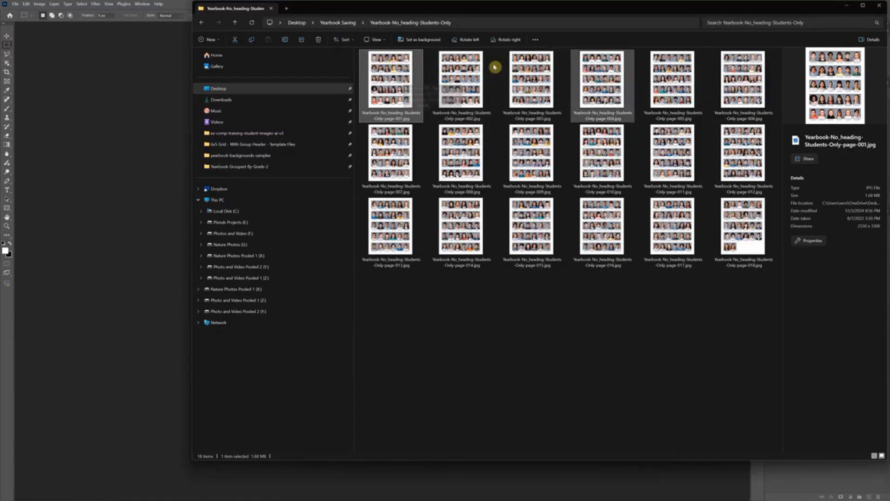
left_click(114, 232)
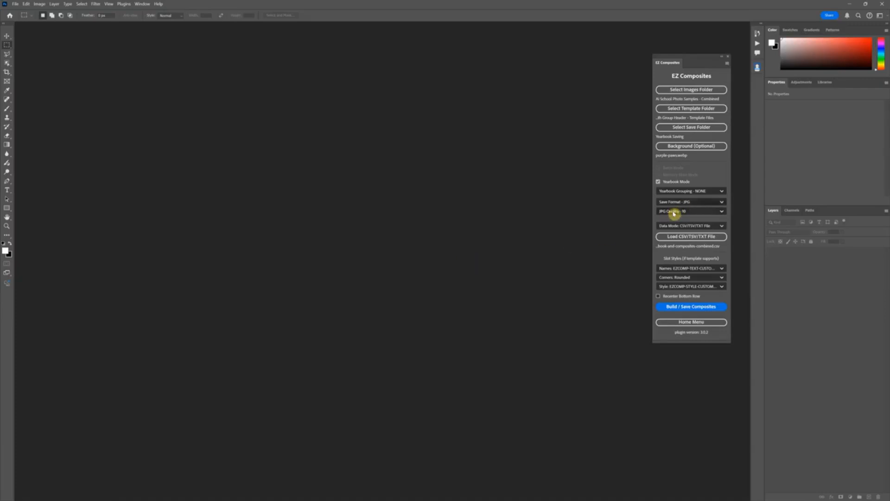
Set the yearbook grouping to YBGROUPID and switch to yearbook-and-composites-combined.csv in LibreOffice Calc
left_click(699, 190)
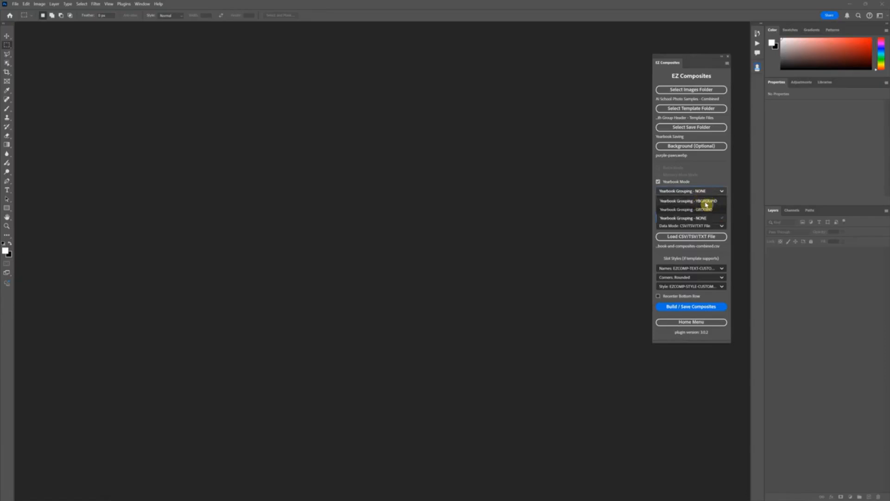
left_click(710, 203)
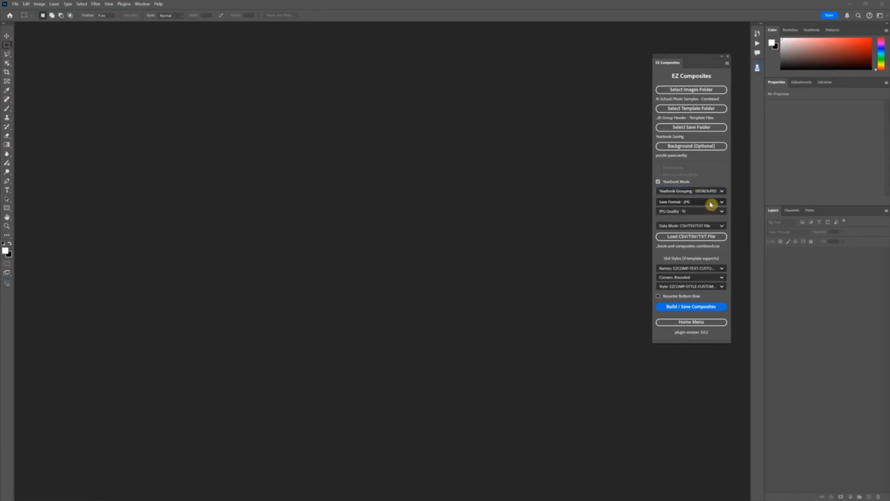
key("alt+Tab")
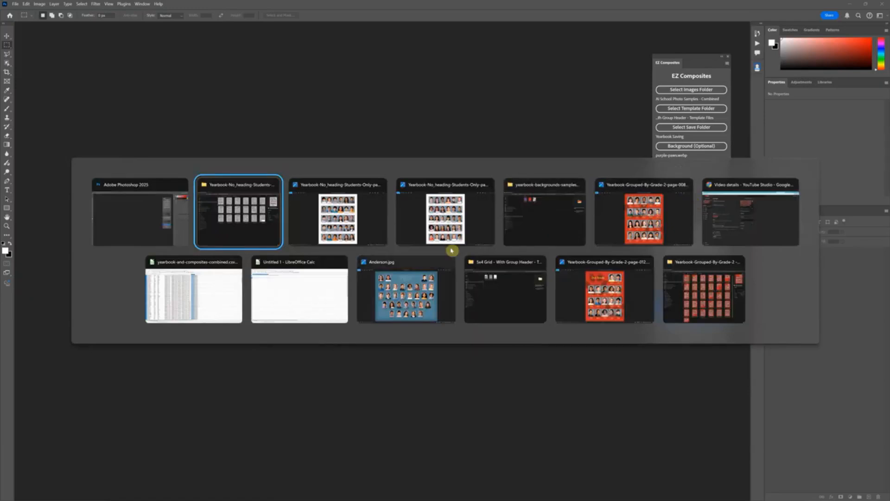
left_click(202, 295)
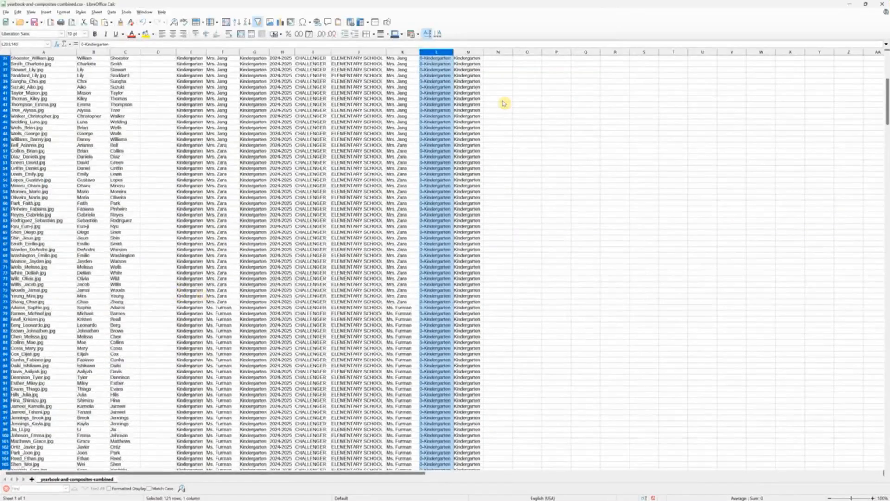
Examine the column headers and the YBGROUPID entries for the faculty and kindergarten rows in the data sheet
left_click(524, 105)
scroll(522, 109, "up", 11)
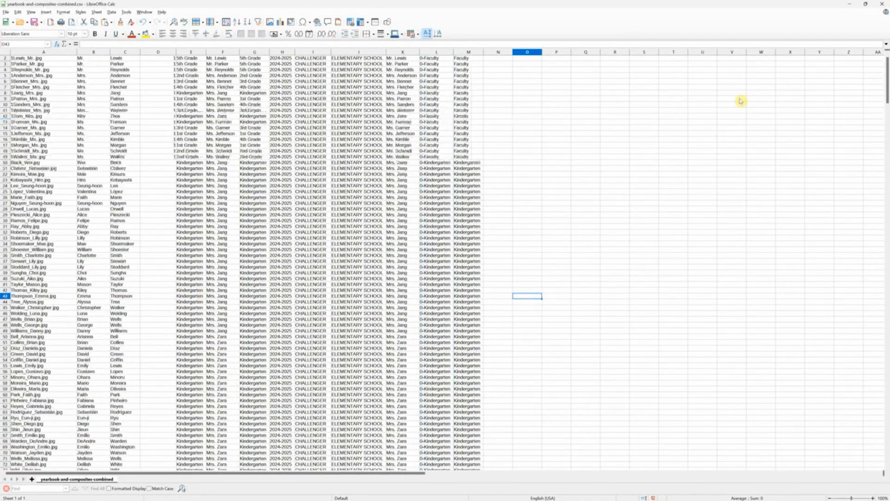
scroll(877, 86, "up", 1)
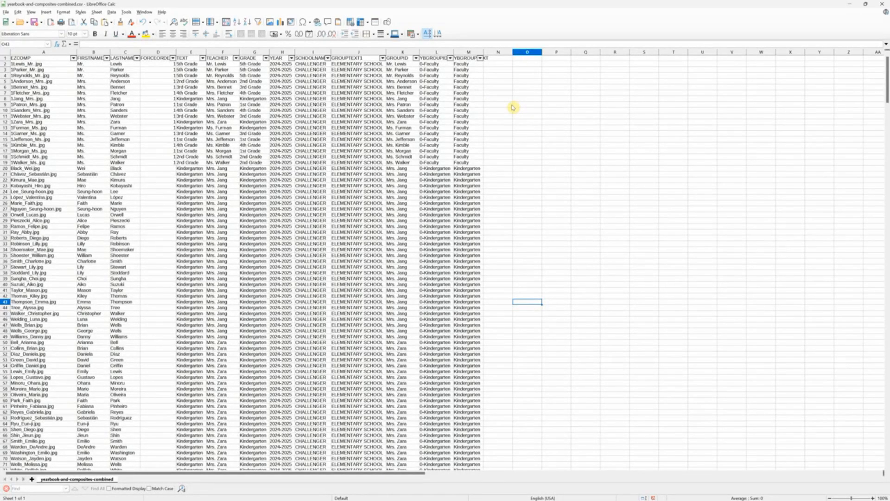
left_click(468, 52)
left_click(427, 53)
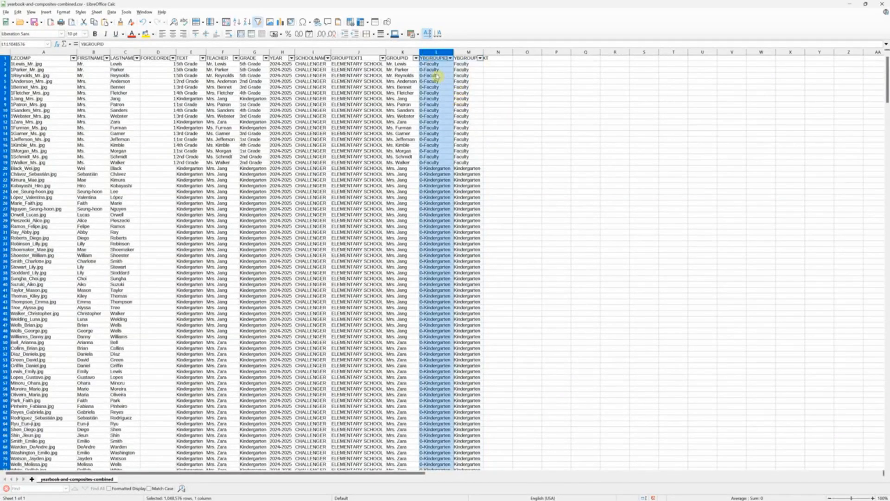
left_click(435, 71)
left_click_drag(436, 64, 452, 360)
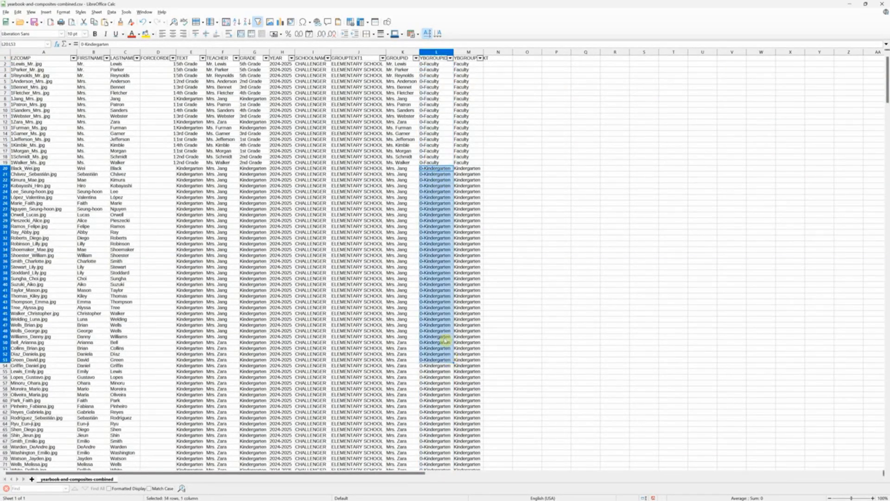
left_click(441, 64)
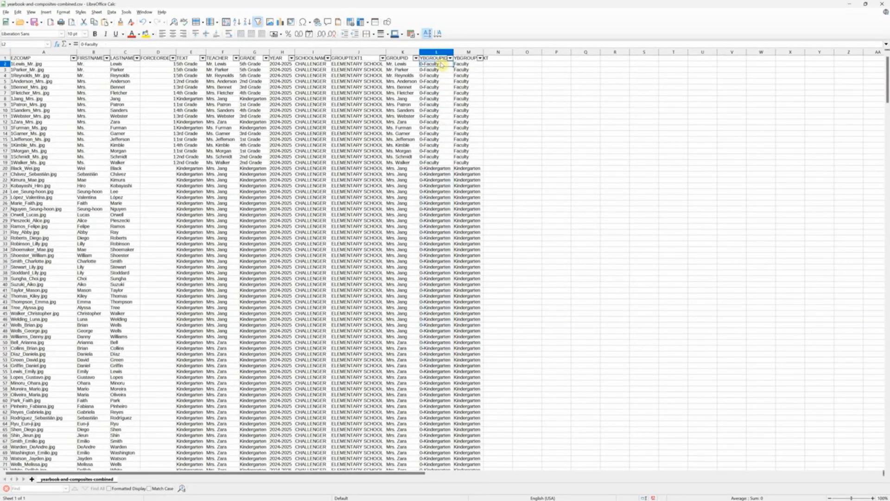
Sort the whole data sheet in ascending order by the GROUPID column
key("Up")
key("Left")
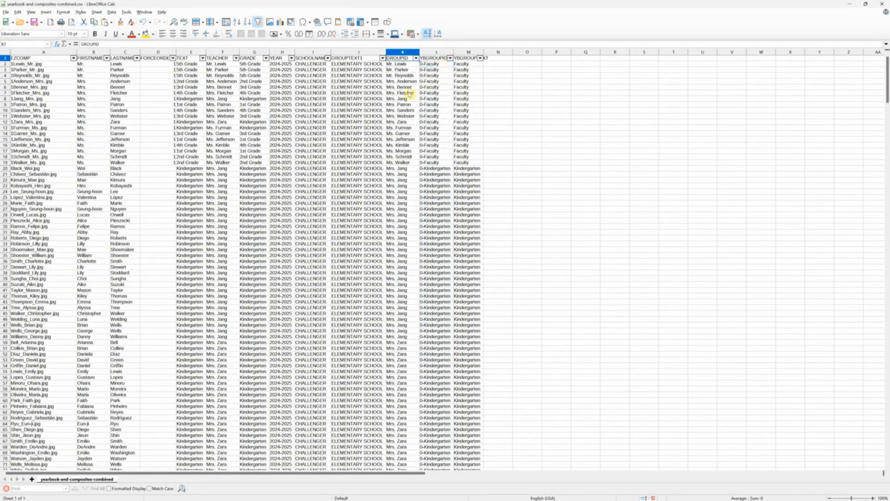
left_click(112, 12)
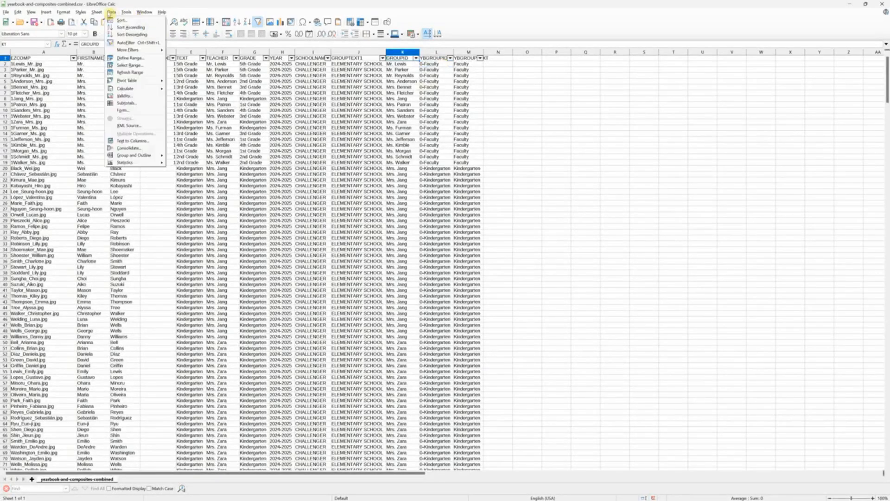
left_click(123, 20)
left_click(447, 212)
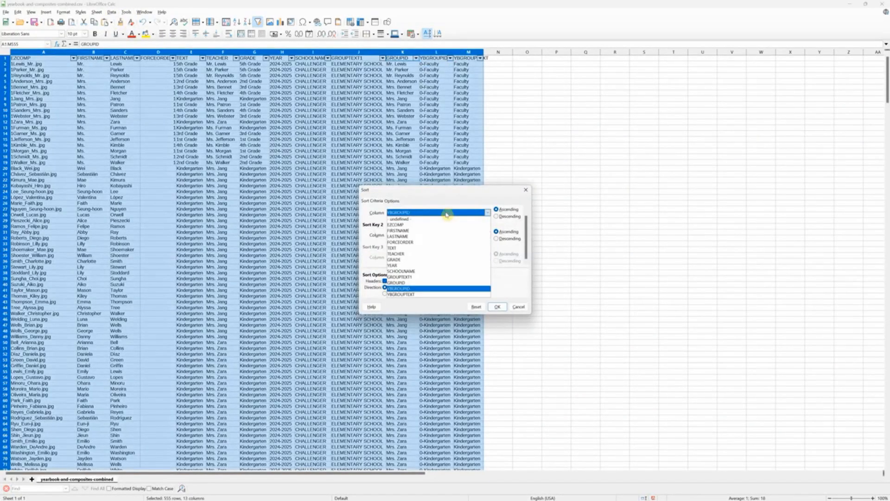
left_click(391, 283)
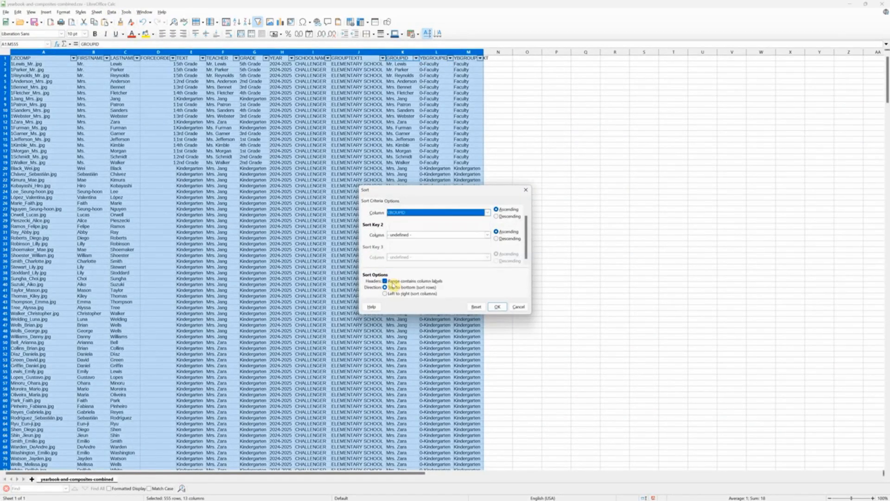
left_click(497, 307)
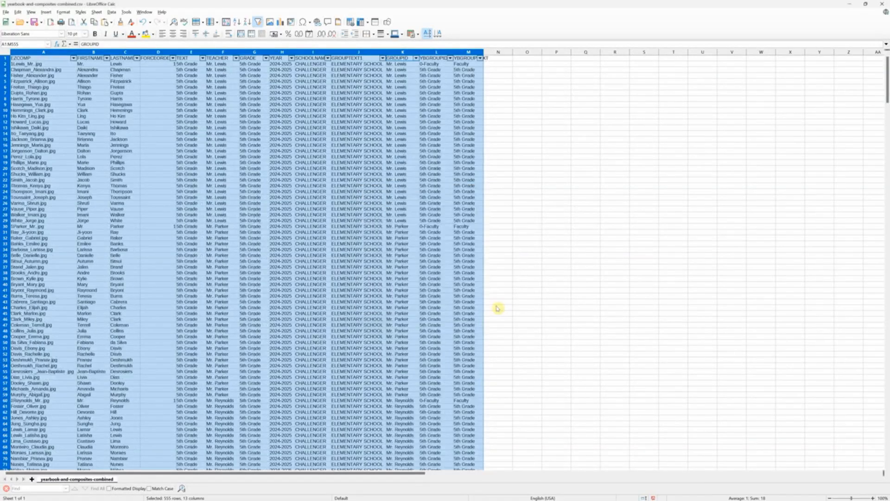
Examine the GROUPID column by highlighting the blocks of rows that belong to each of the three 5th-grade teachers
left_click(411, 65)
left_click_drag(407, 222, 408, 67)
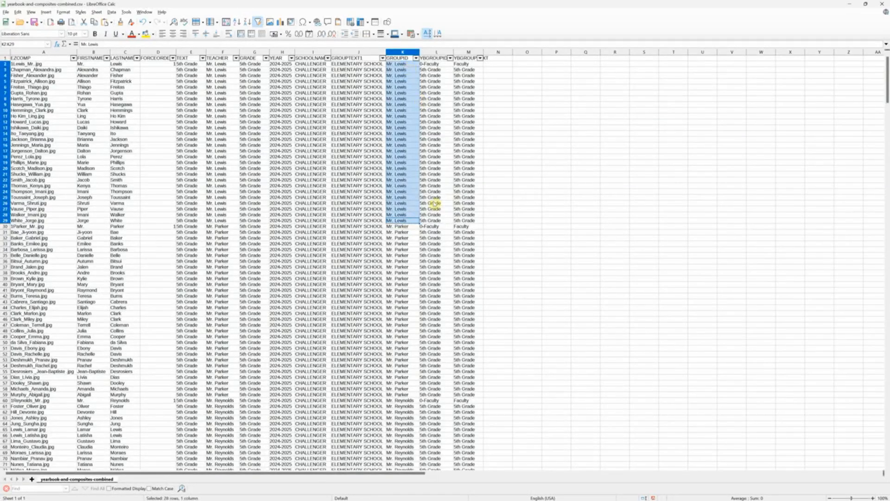
left_click_drag(404, 226, 407, 397)
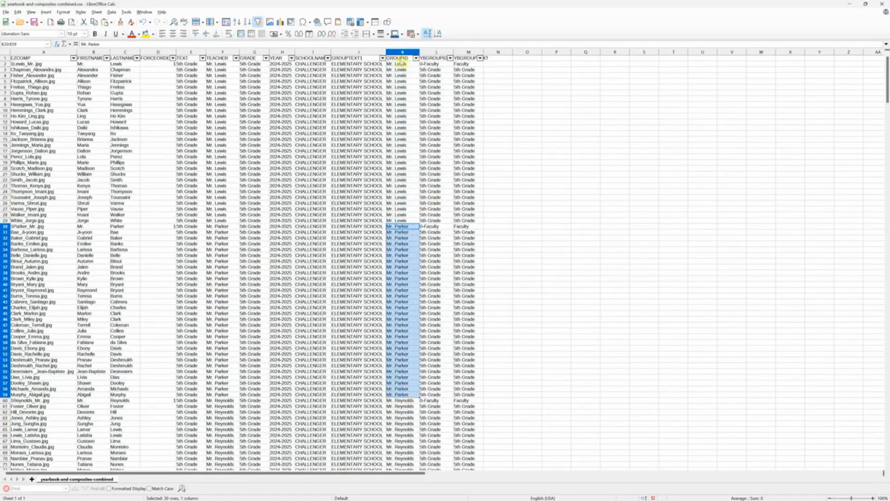
left_click_drag(401, 64, 408, 394)
scroll(396, 302, "down", 12)
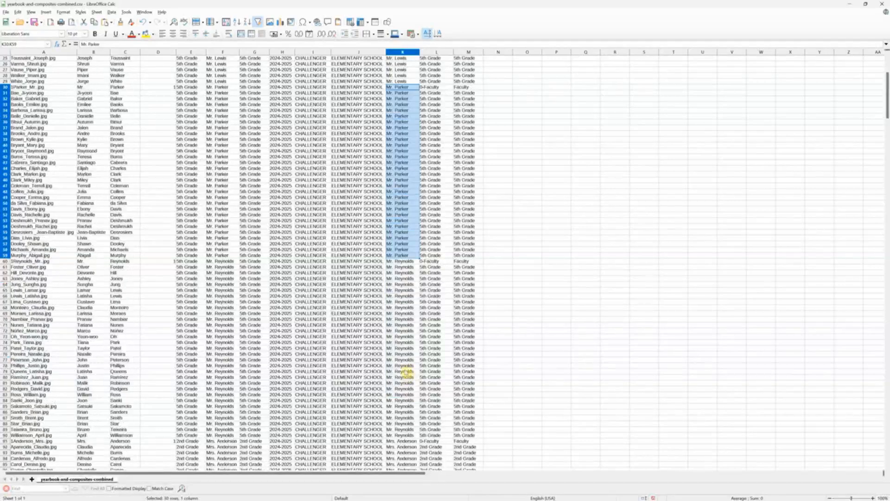
left_click_drag(402, 190, 412, 371)
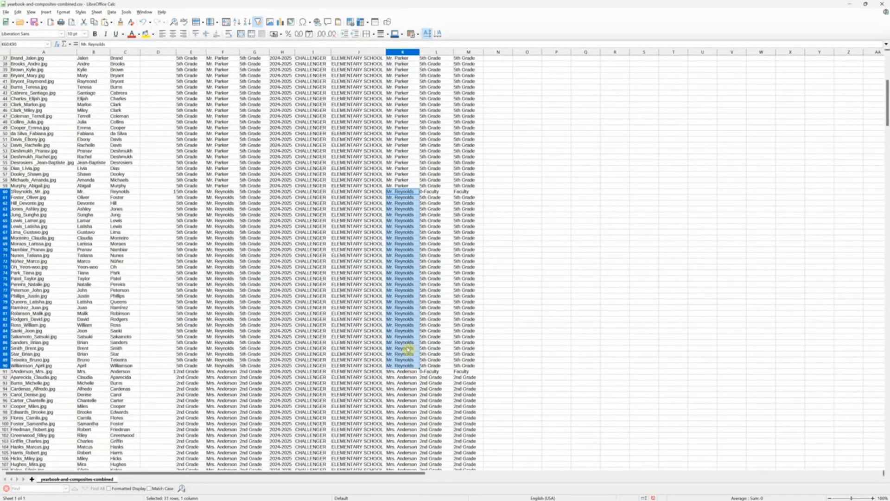
scroll(406, 348, "up", 7)
scroll(405, 348, "up", 5)
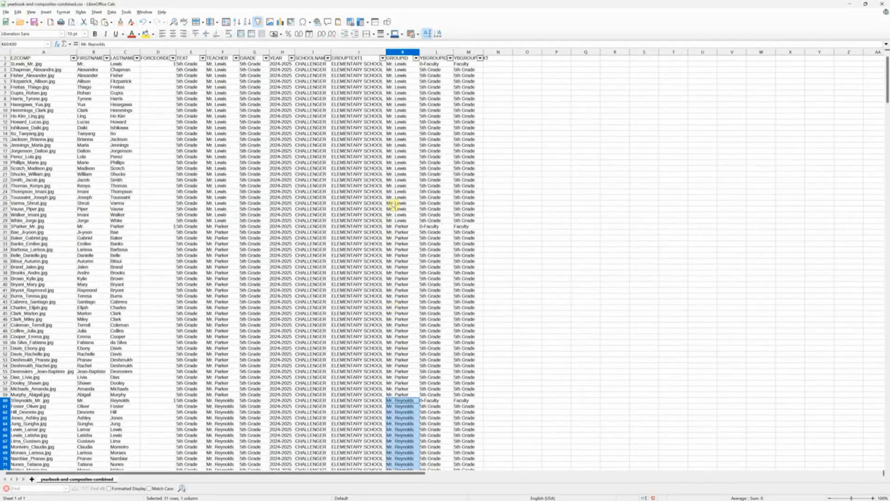
double_click(389, 64)
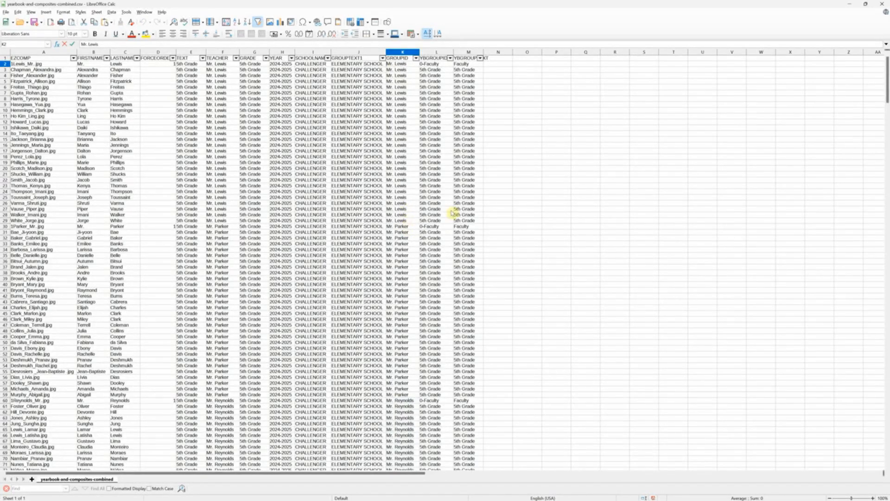
left_click(410, 152)
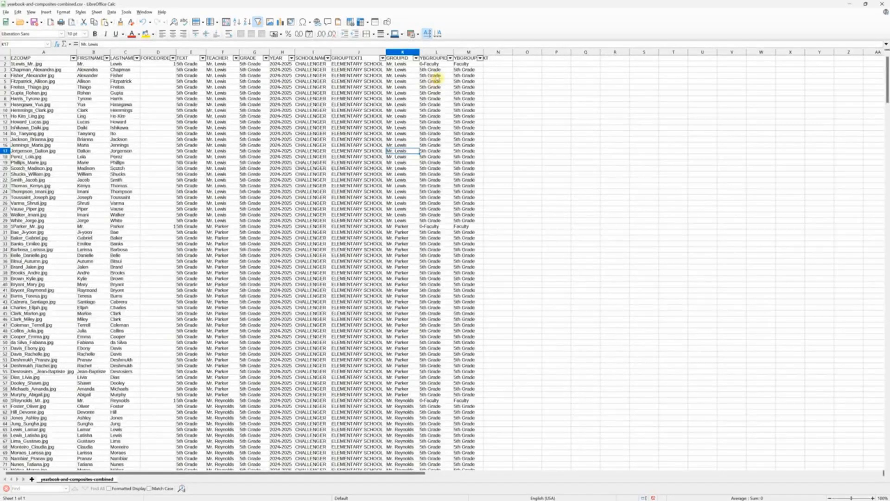
Try to re-sort the data sheet by the YBGROUPID column
left_click(436, 59)
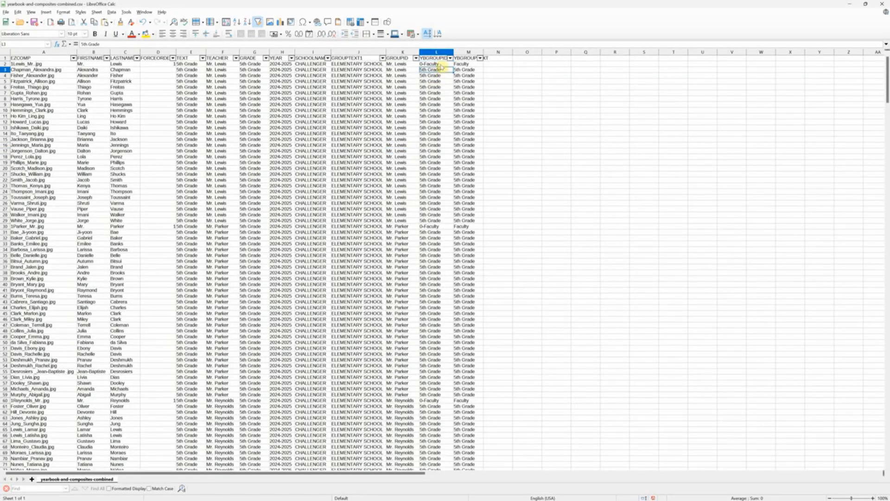
left_click(127, 12)
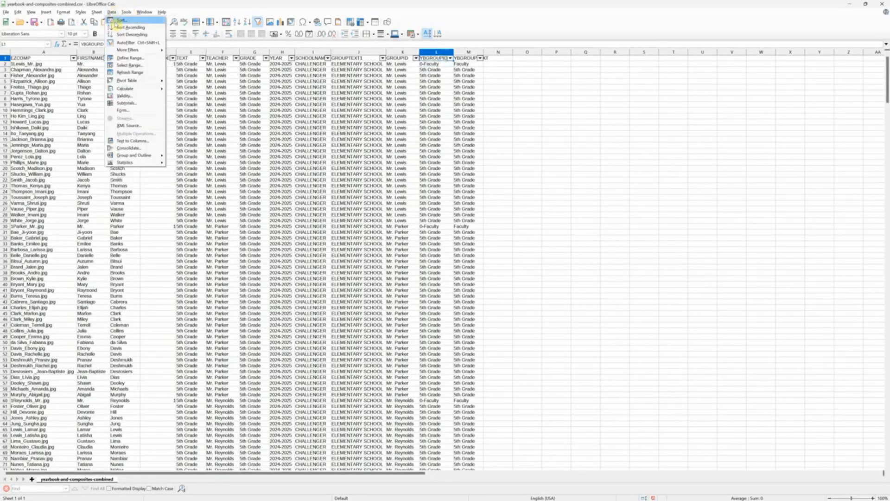
left_click(117, 22)
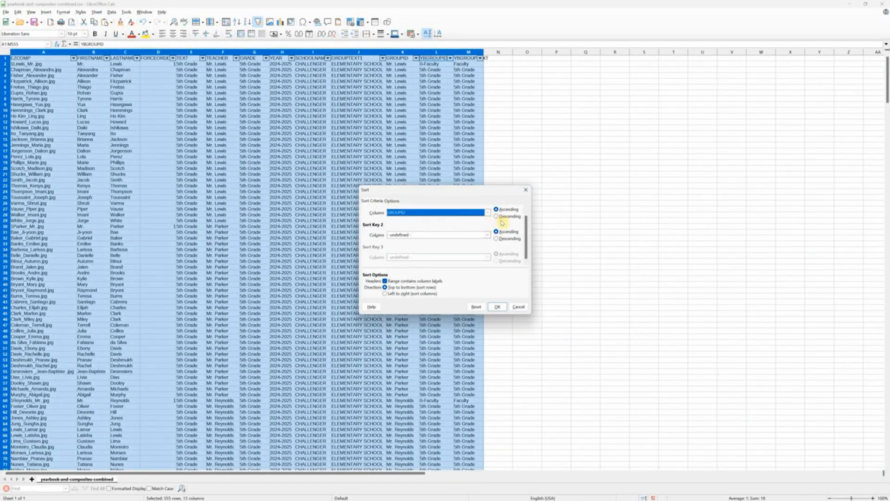
left_click(497, 306)
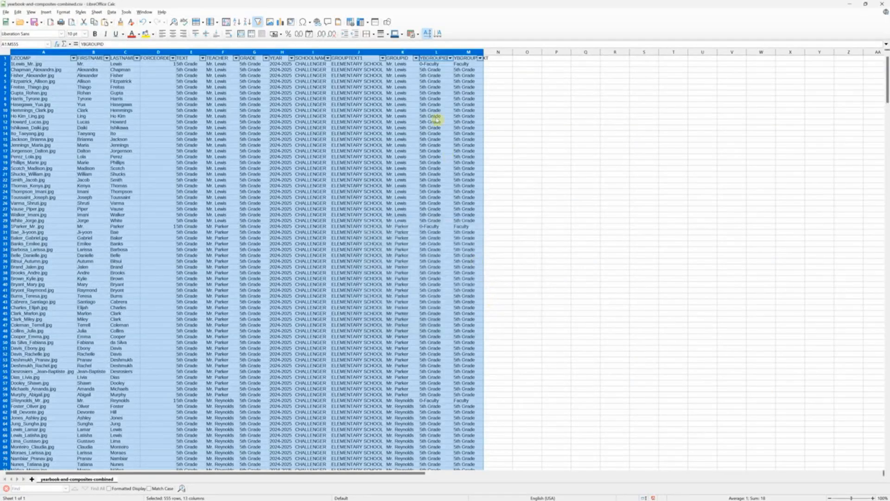
Sort the whole data sheet in ascending order by YBGROUPID and clear the full-range selection
left_click(112, 12)
left_click(117, 22)
left_click(488, 213)
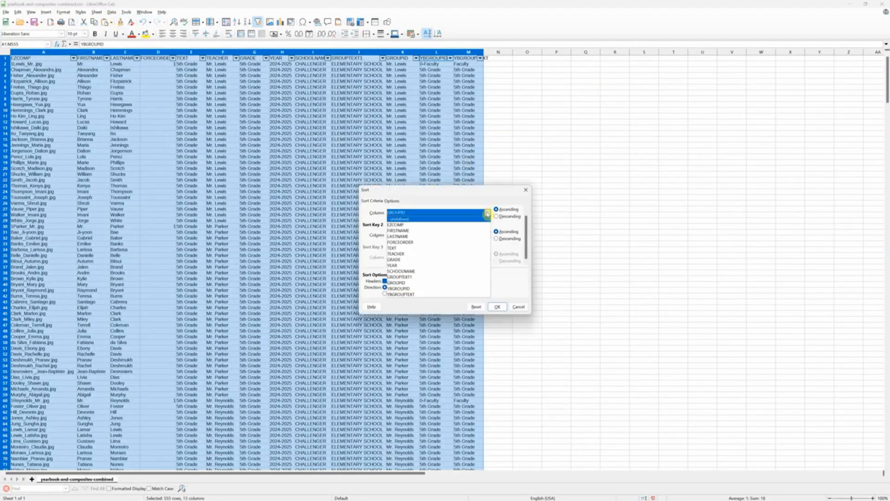
left_click(394, 289)
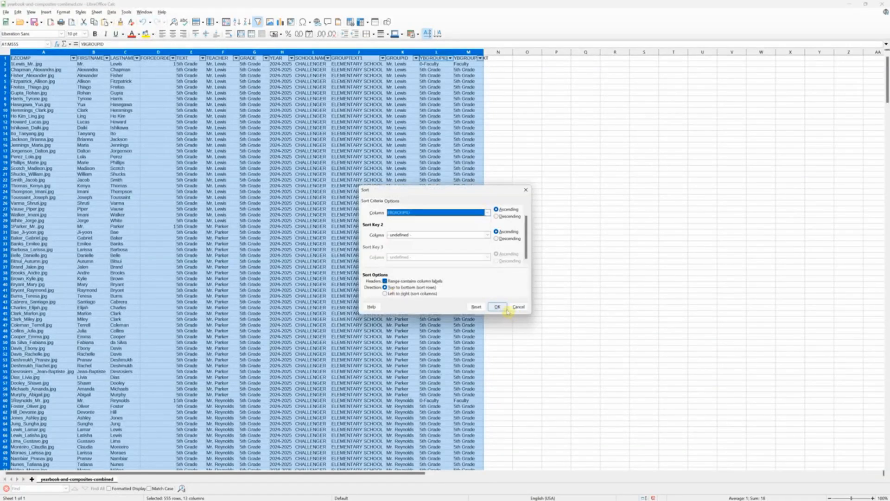
left_click(496, 306)
left_click(482, 140)
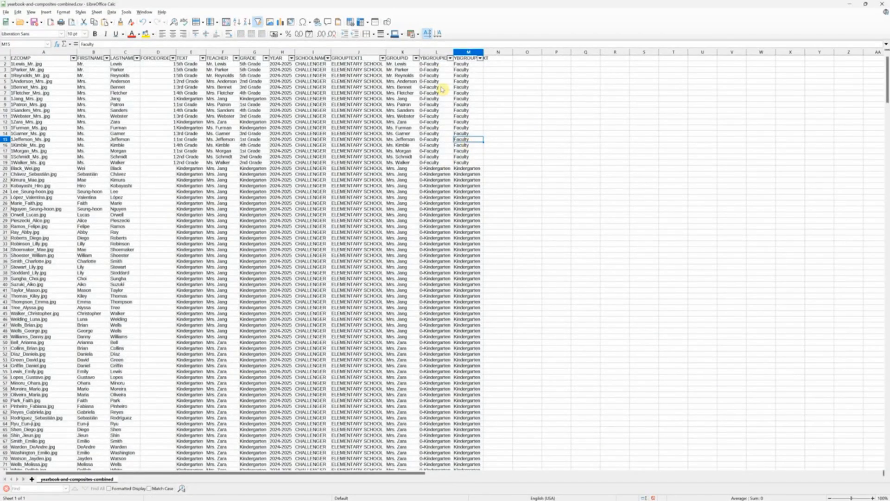
Examine the YBGROUPID column by highlighting the 0-Faculty entries and the full block of 0-Kindergarten entries
left_click_drag(436, 64, 425, 164)
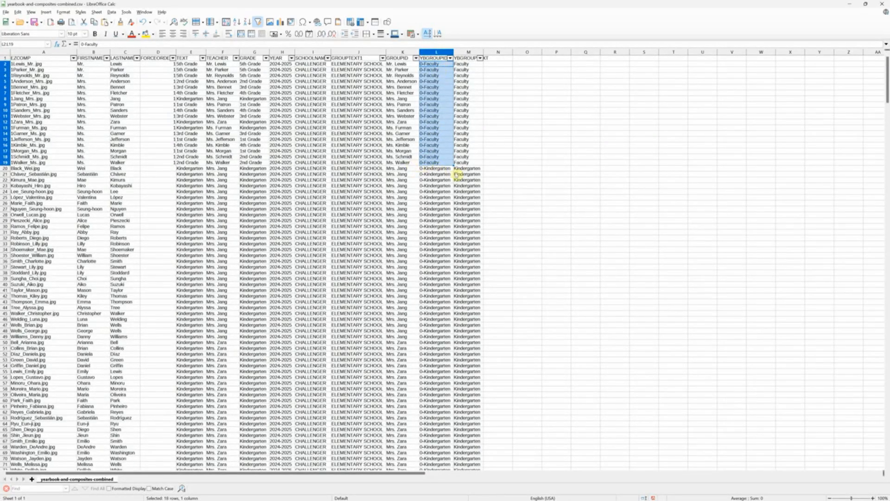
scroll(458, 174, "down", 3)
left_click_drag(433, 116, 444, 375)
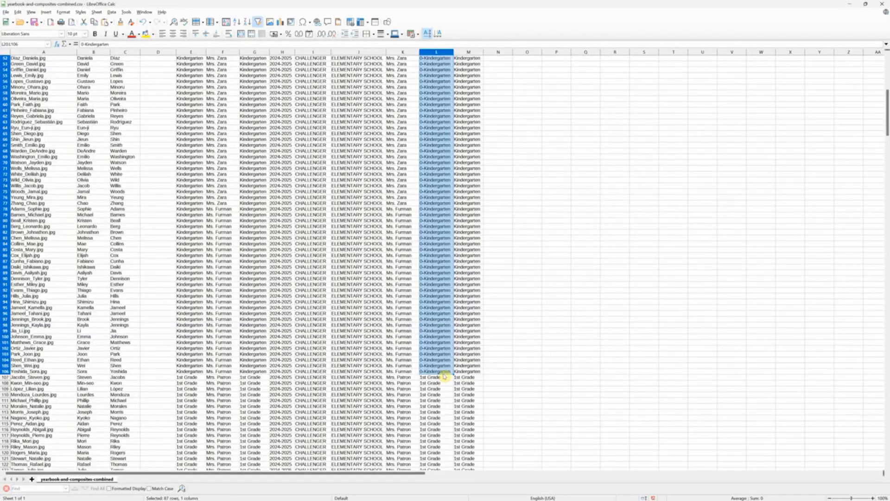
scroll(444, 377, "up", 1)
scroll(450, 370, "up", 5)
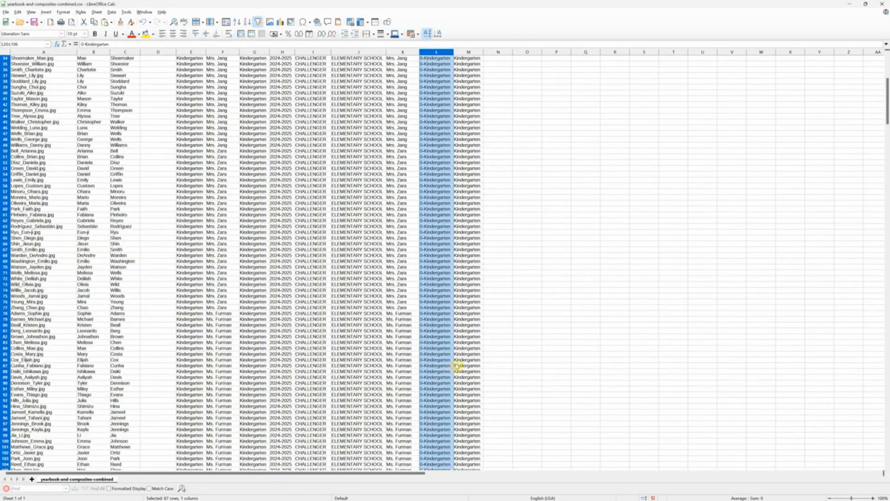
scroll(457, 366, "up", 11)
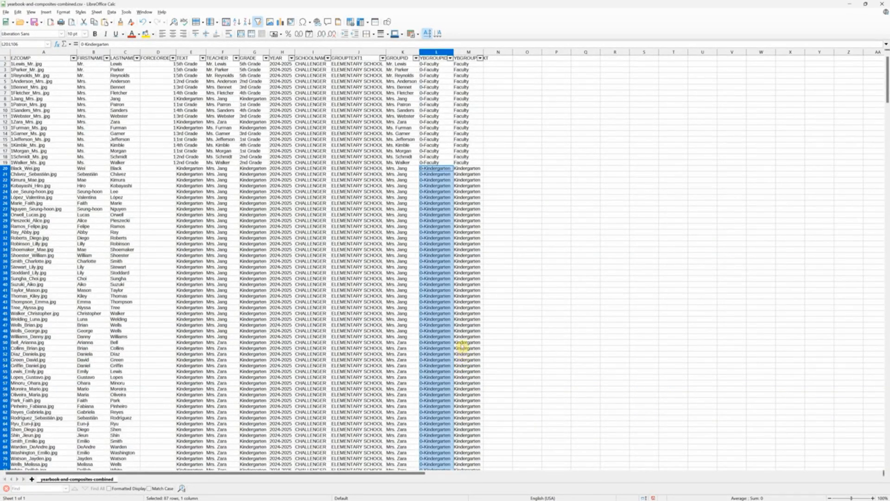
Review the order of the YBGROUPID groups from 0-Faculty and 0-Kindergarten through the 1st Grade and 2nd Grade rows
left_click_drag(438, 65, 446, 163)
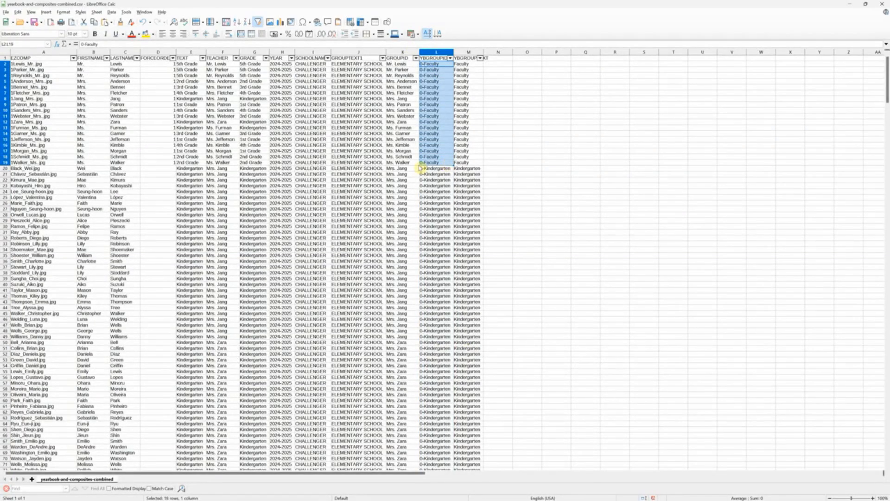
scroll(422, 174, "down", 17)
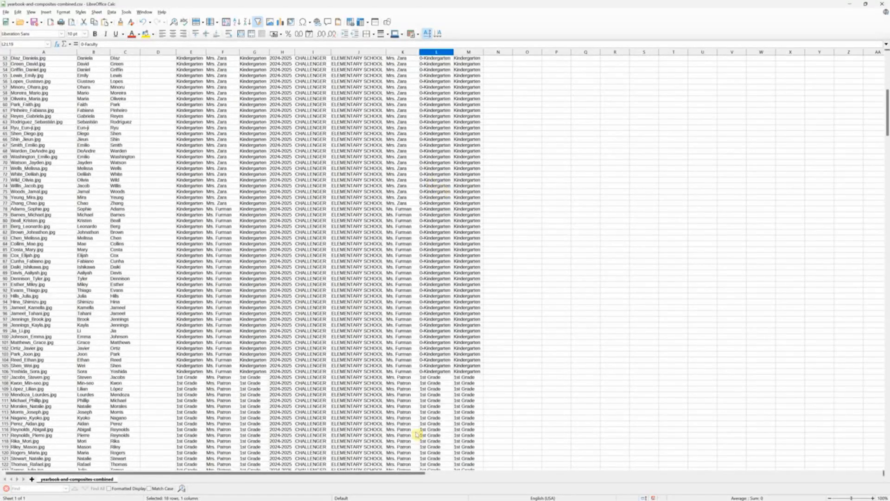
left_click(430, 377)
scroll(430, 377, "down", 20)
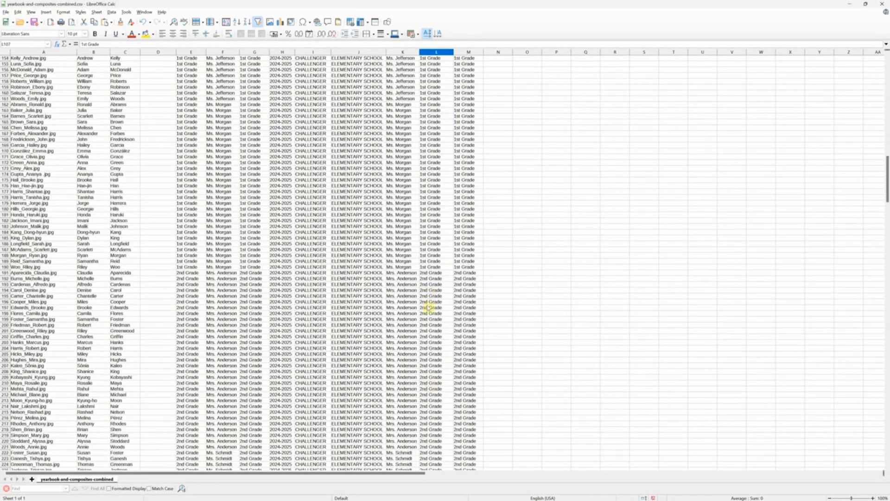
scroll(428, 280, "up", 5)
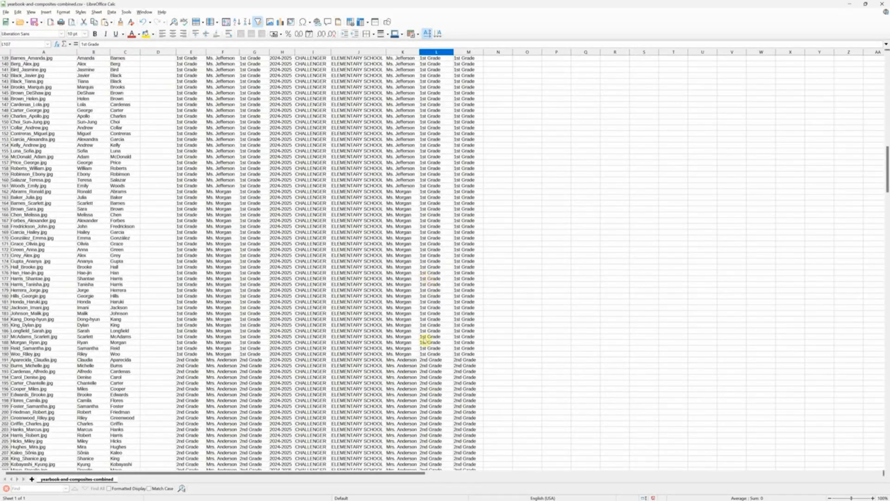
scroll(424, 369, "up", 8)
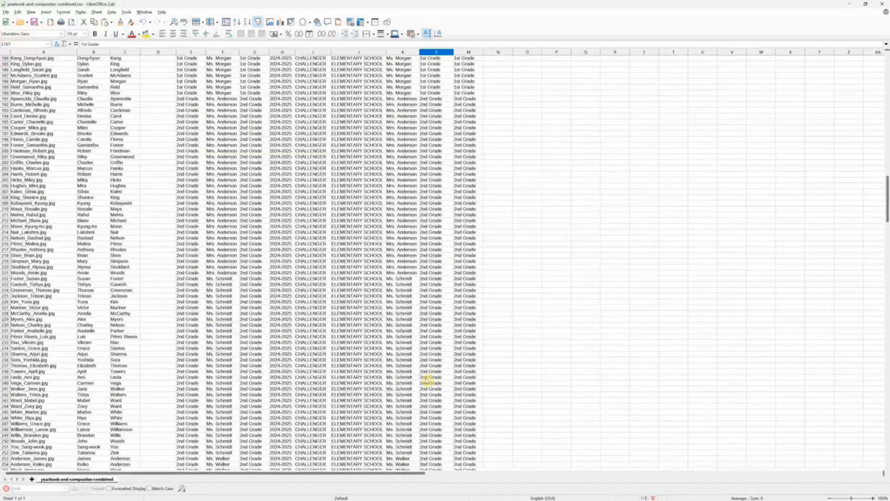
scroll(430, 371, "up", 20)
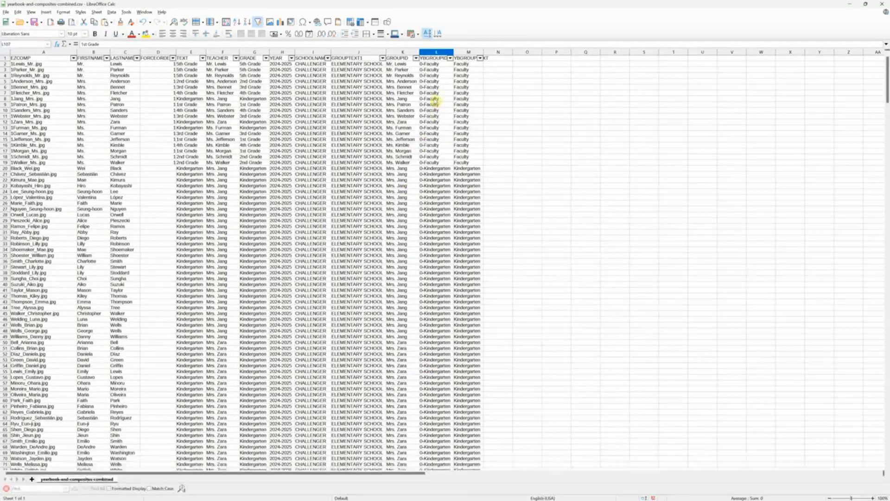
Recheck the 0-Faculty block in the YBGROUPID column and the point where the 0-Kindergarten rows begin
left_click_drag(428, 66, 438, 162)
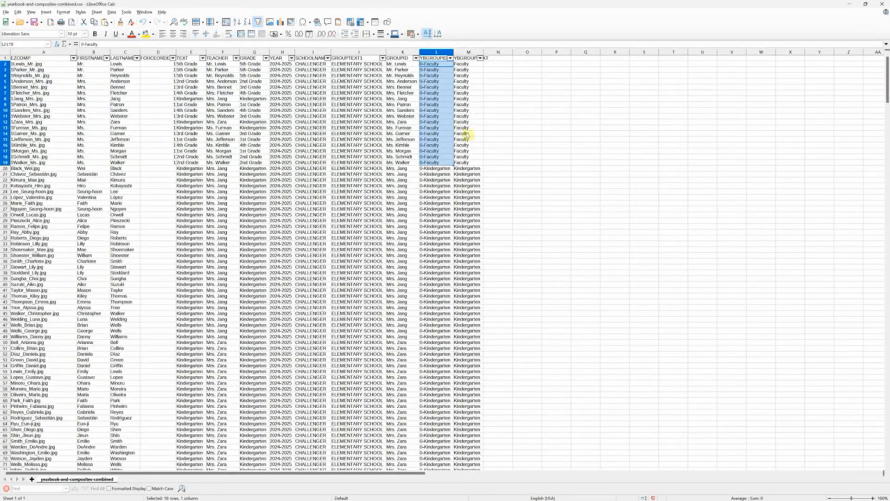
left_click(467, 133)
left_click_drag(443, 64, 449, 163)
left_click(441, 104)
left_click(443, 168)
scroll(443, 217, "down", 3)
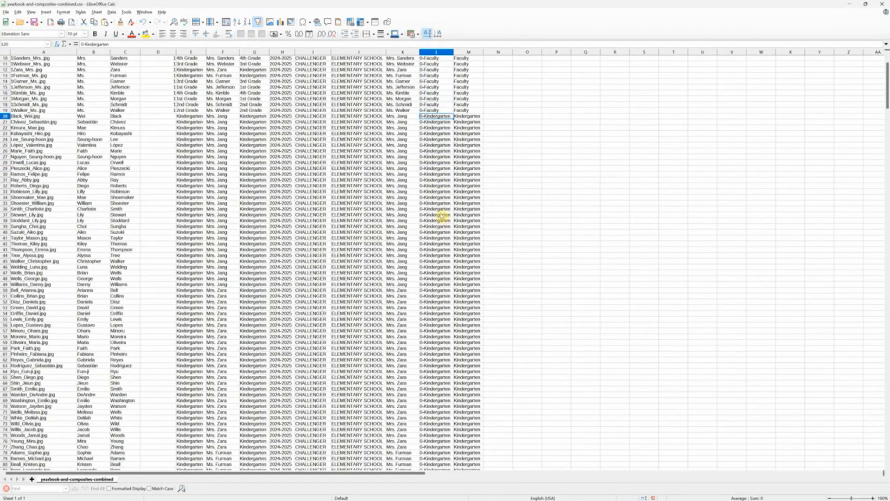
scroll(441, 216, "up", 3)
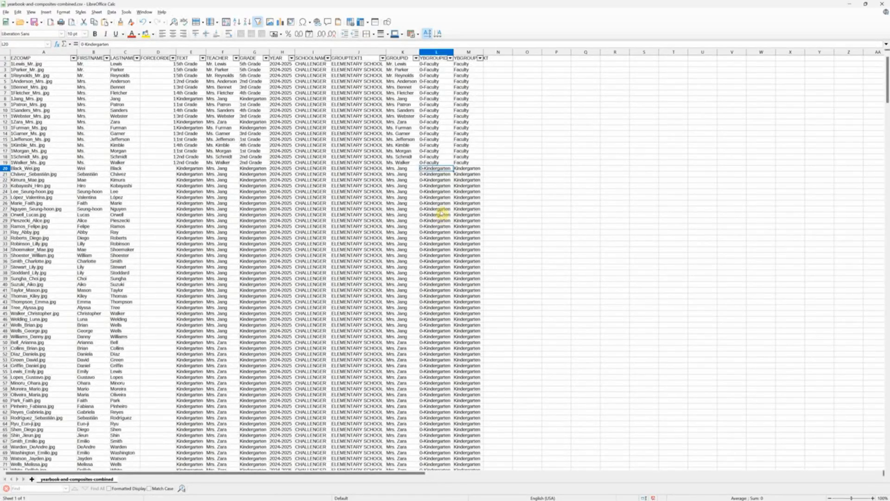
Switch to Adobe Photoshop 2025 with the EZ Composites settings
key("alt+Tab")
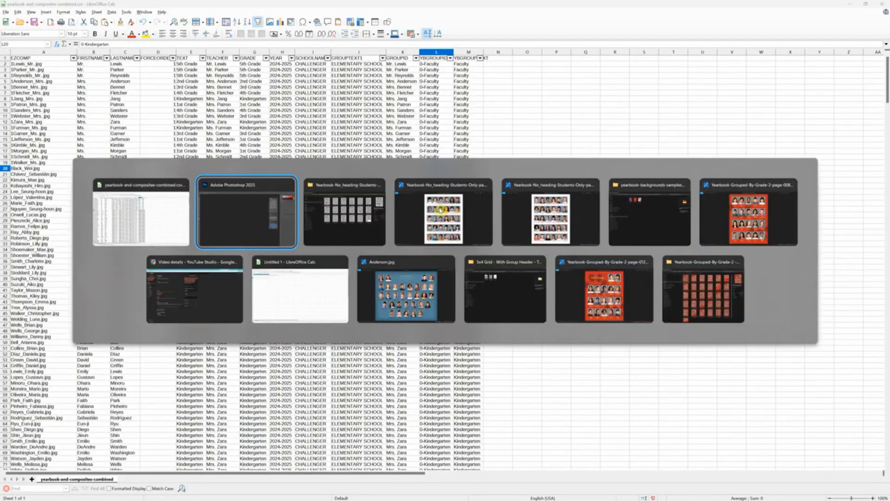
key("alt+Tab")
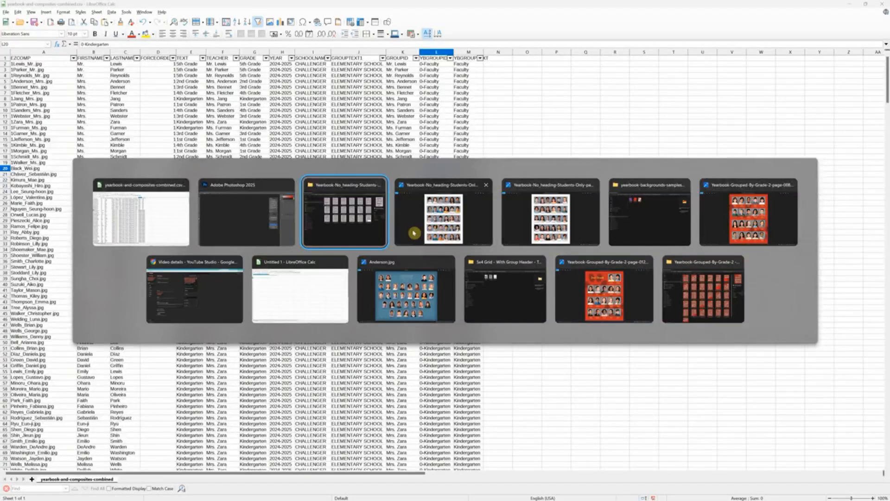
left_click(241, 224)
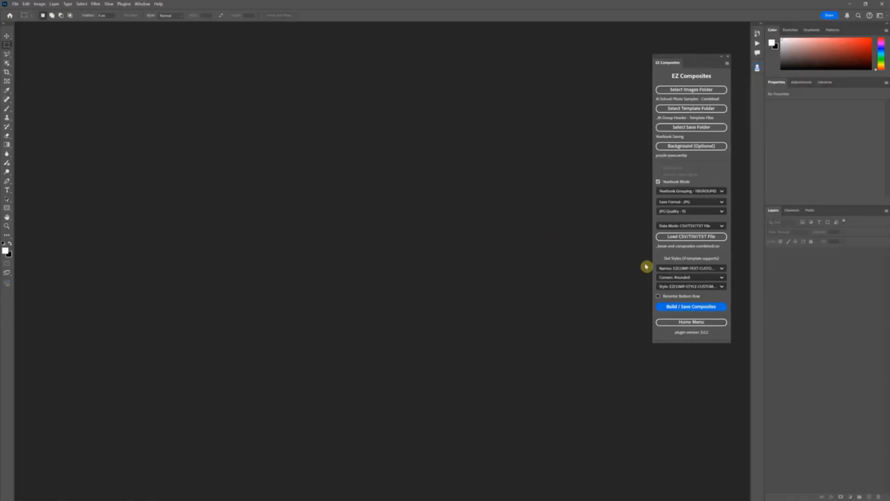
Build and save the yearbook pages with the yearbook filename Text Yearbook
left_click(684, 308)
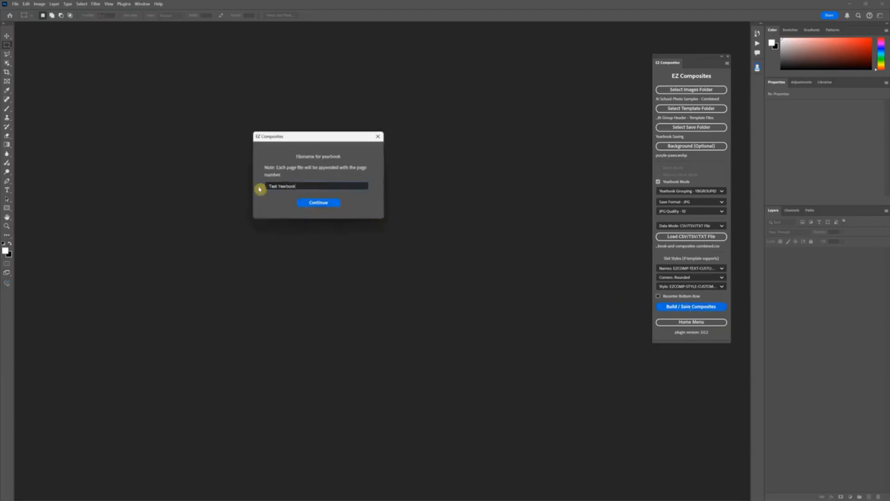
left_click(332, 208)
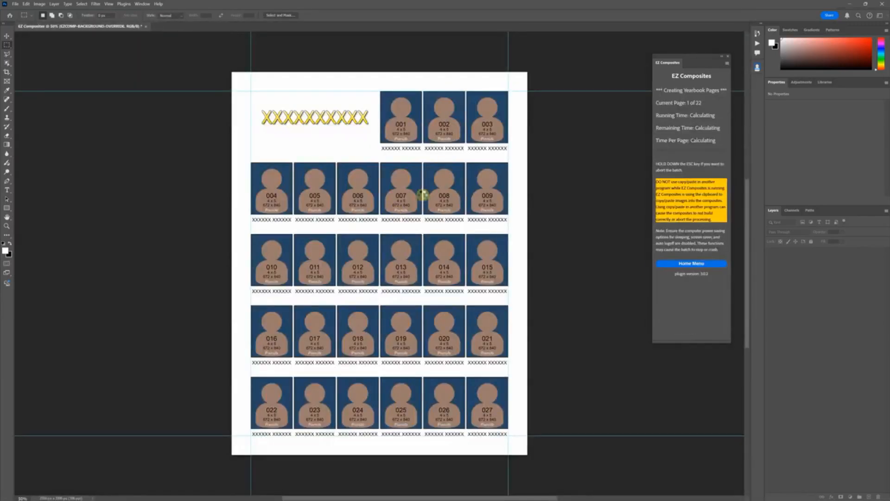
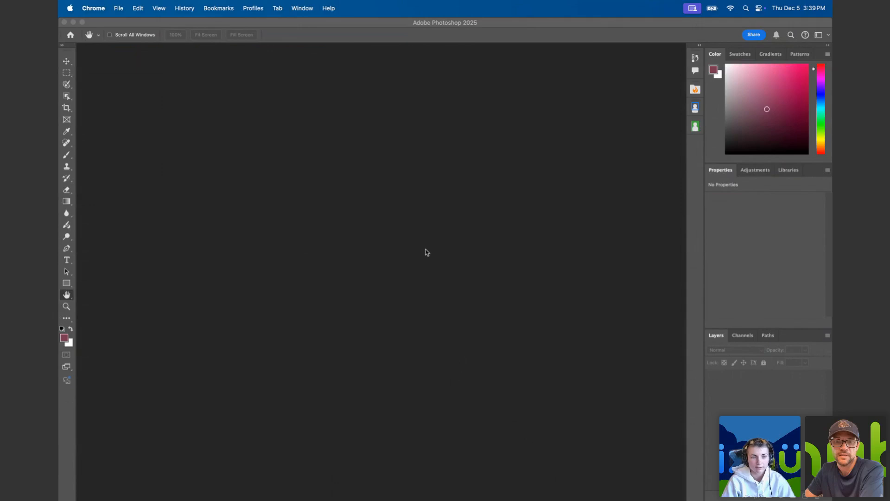
left_click(120, 8)
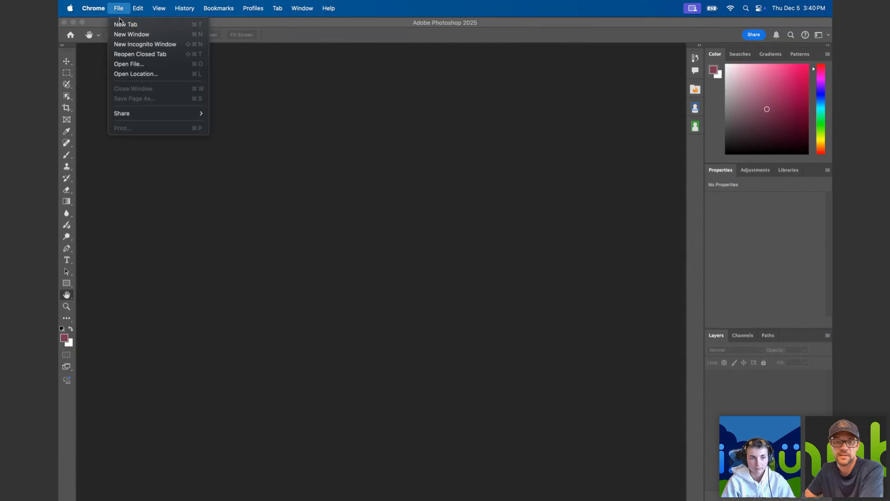
left_click(125, 65)
left_click(282, 210)
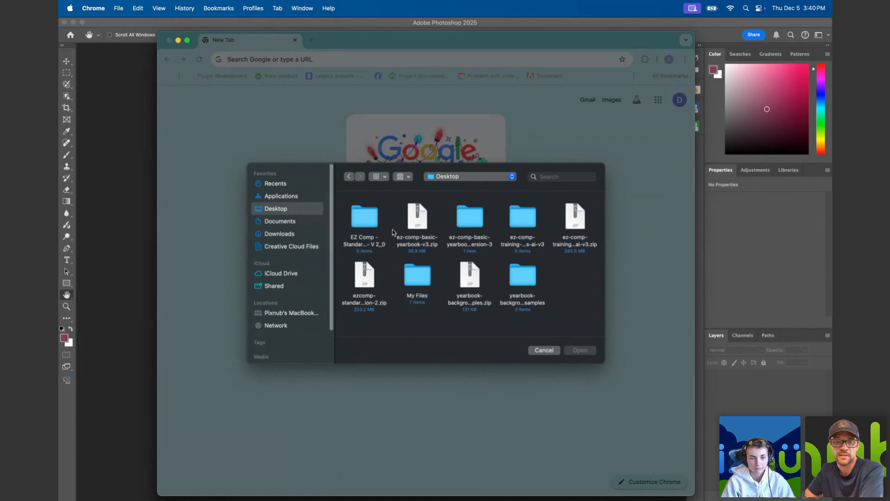
double_click(470, 221)
left_click(359, 213)
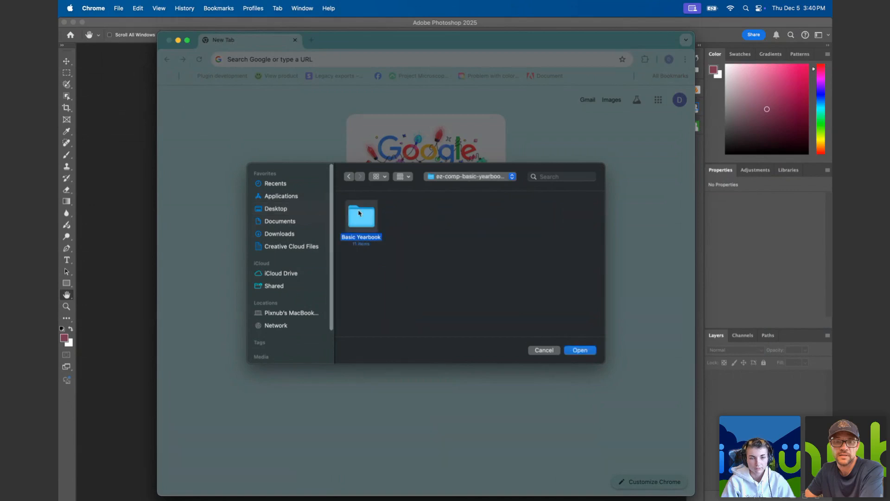
double_click(359, 213)
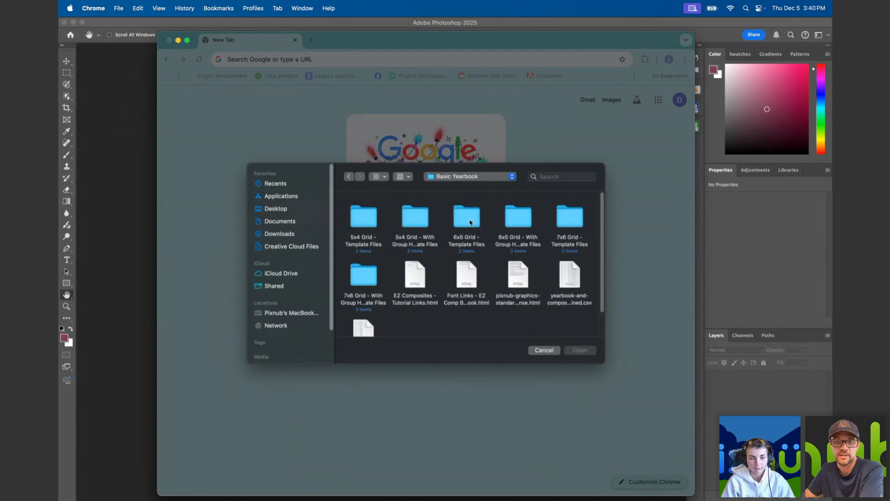
double_click(533, 227)
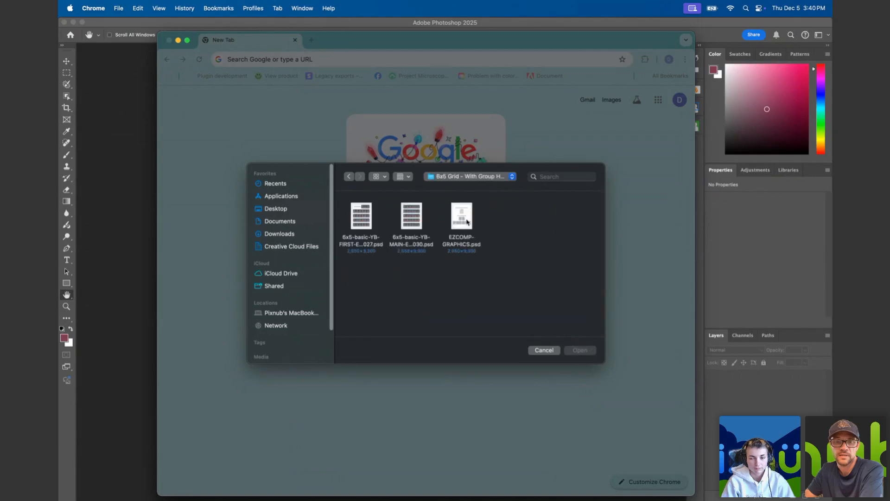
left_click(466, 221)
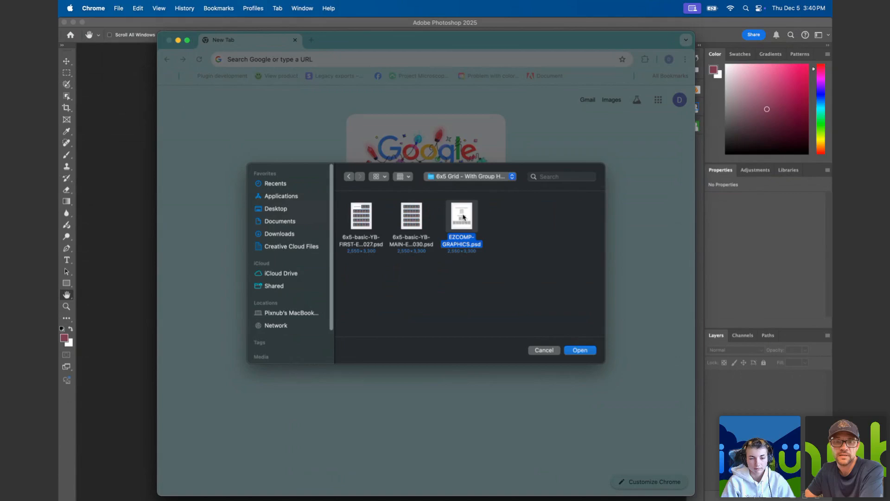
left_click(410, 212)
left_click(355, 213)
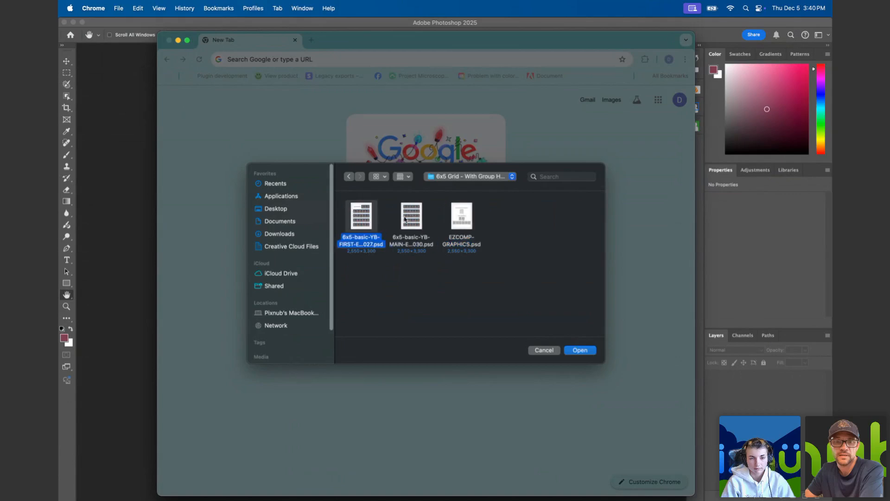
left_click(413, 219)
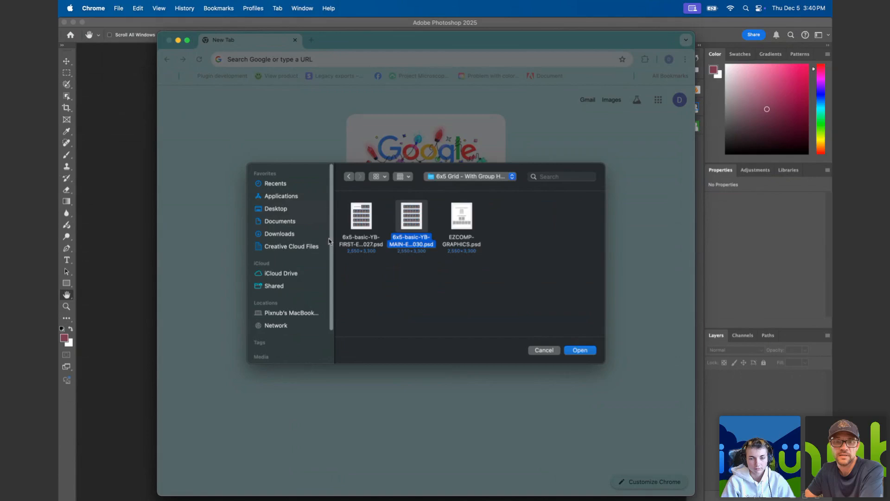
left_click(359, 222)
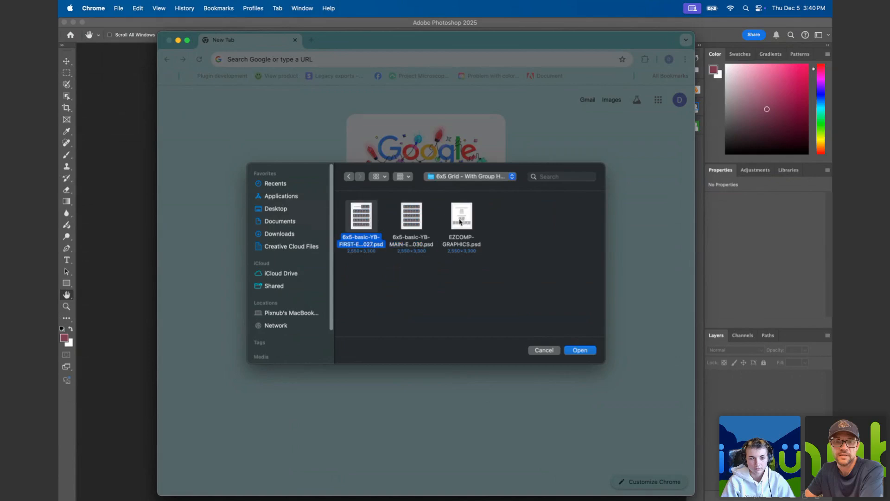
right_click(412, 222)
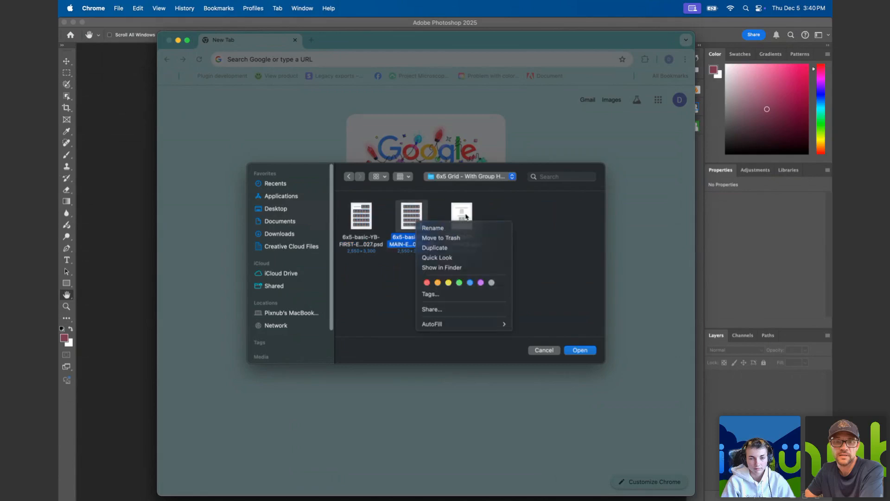
left_click(443, 215)
left_click(368, 212)
double_click(369, 212)
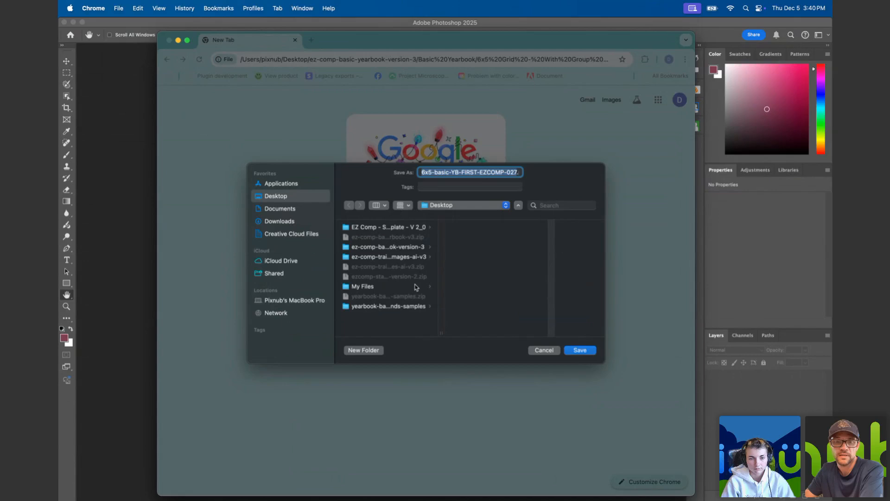
left_click(545, 351)
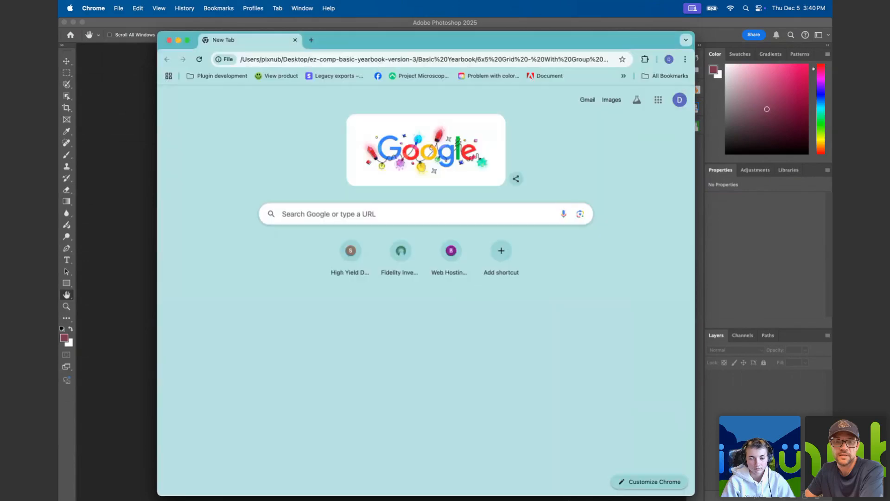
Switch to Photoshop and open 6x5-basic-YB-MAIN-EZCOMP-030.psd from the Basic Yearbook folder's 6x5 Grid - With Group Header - Template Files subfolder
left_click(554, 481)
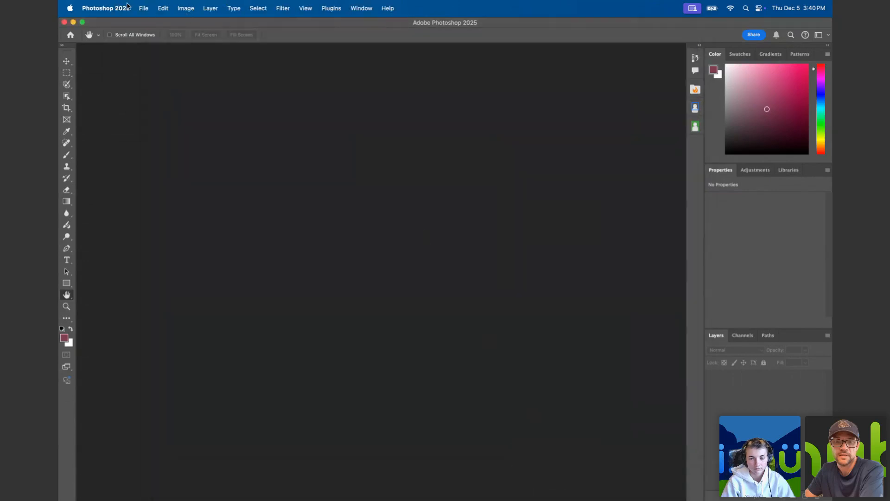
left_click(143, 8)
left_click(145, 30)
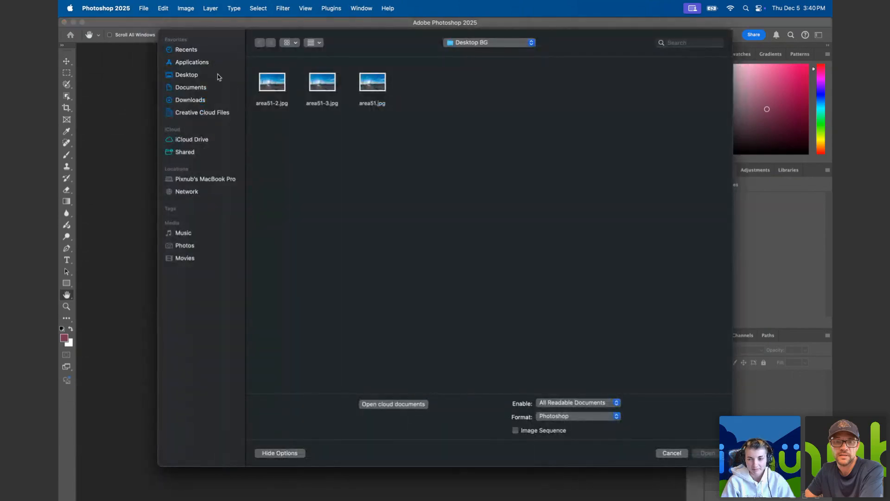
left_click(192, 78)
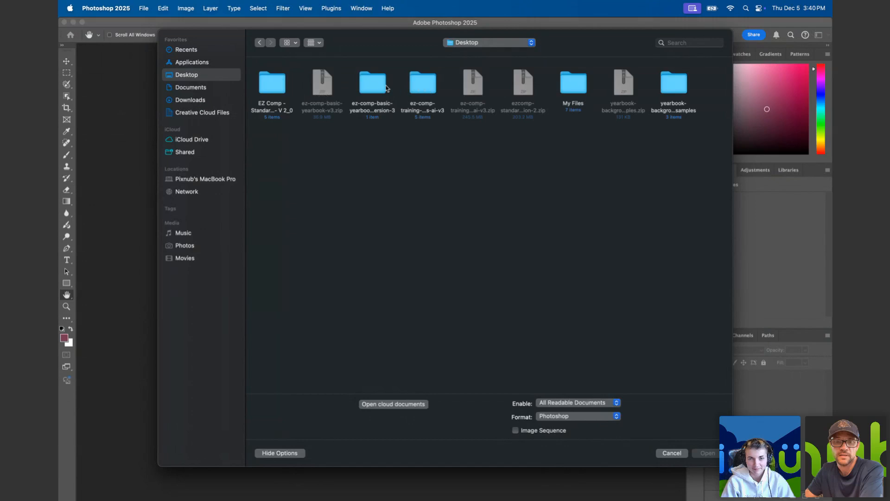
double_click(366, 85)
double_click(275, 83)
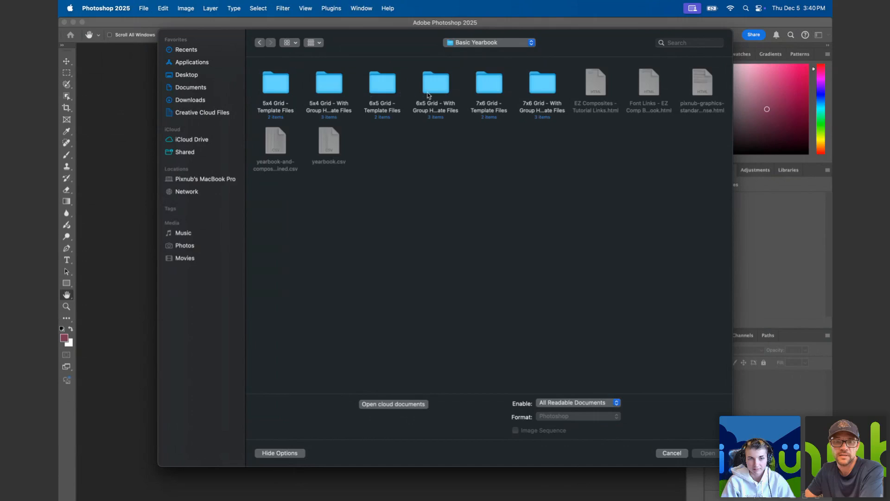
left_click(434, 90)
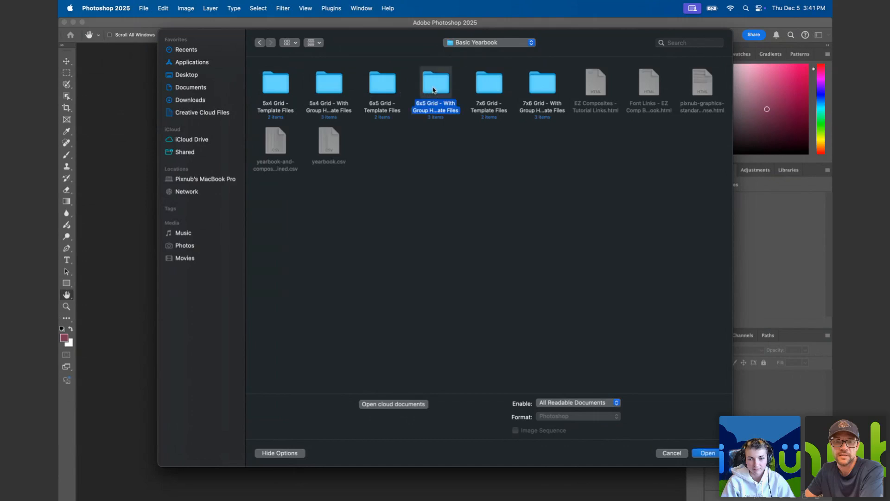
double_click(432, 90)
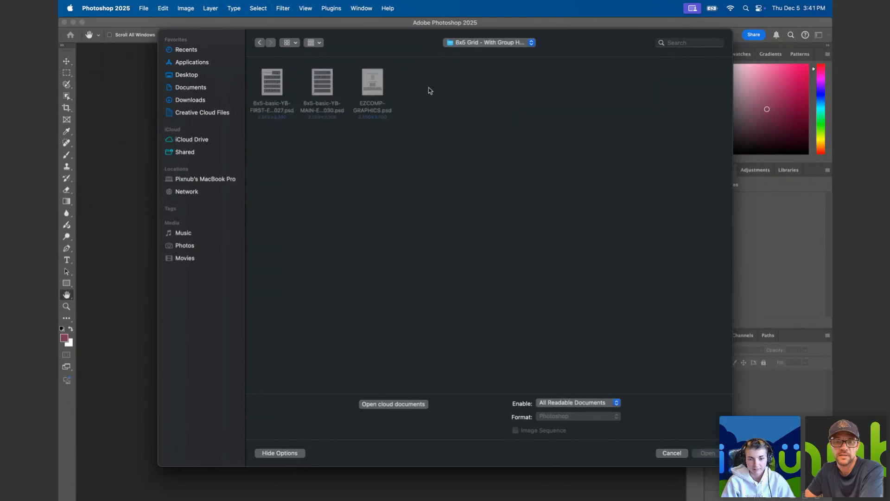
double_click(311, 88)
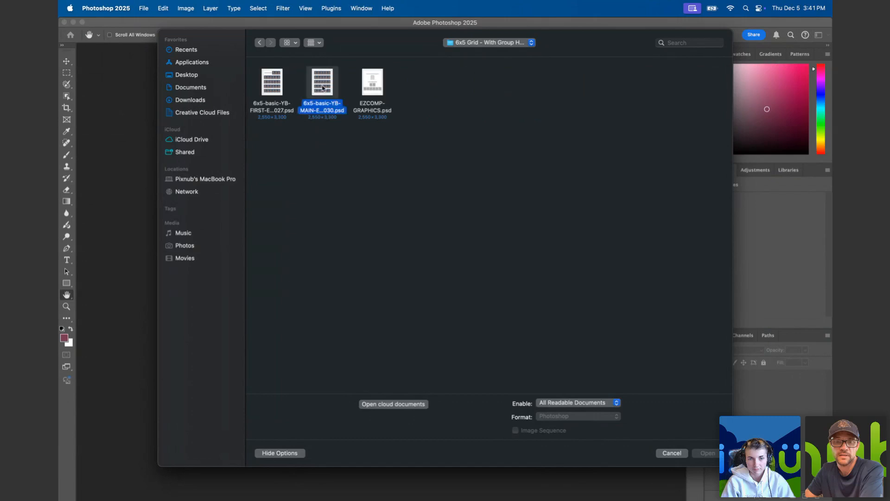
Open 6x5-basic-YB-FIRST-EZCOMP-027.psd and EZCOMP-GRAPHICS.psd from the same template folder
left_click(145, 10)
left_click(153, 31)
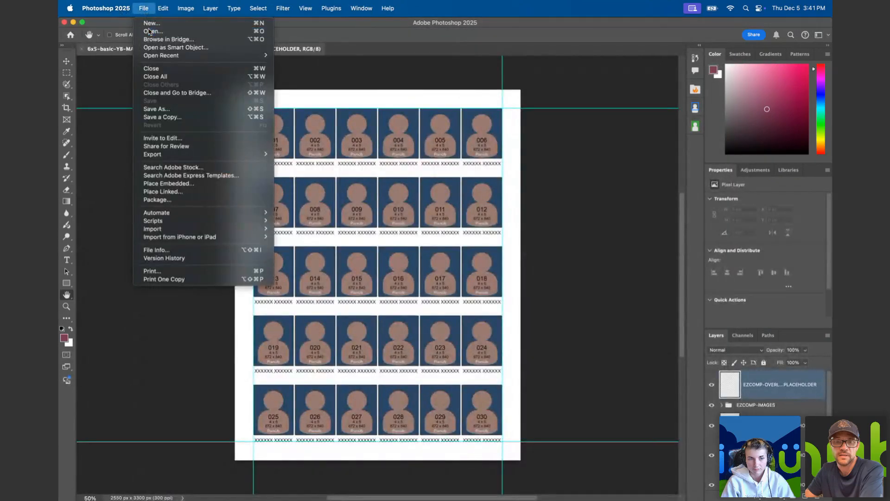
left_click(274, 86)
double_click(275, 88)
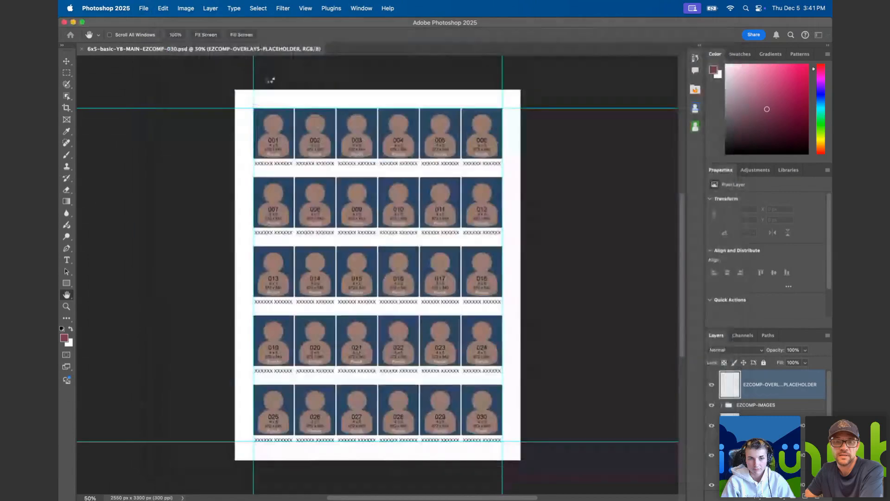
left_click(147, 10)
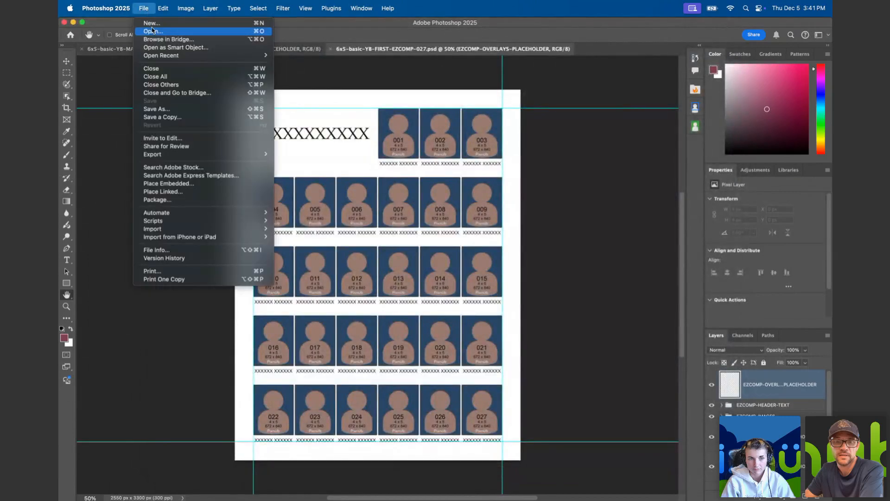
left_click(153, 30)
double_click(370, 83)
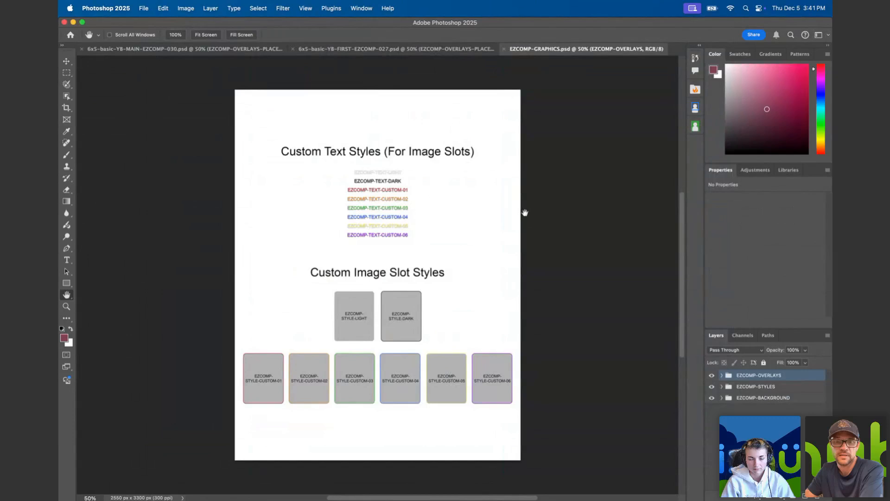
Launch the EZ Composites plugin and place it beside the EZCOMP-GRAPHICS page
left_click(332, 7)
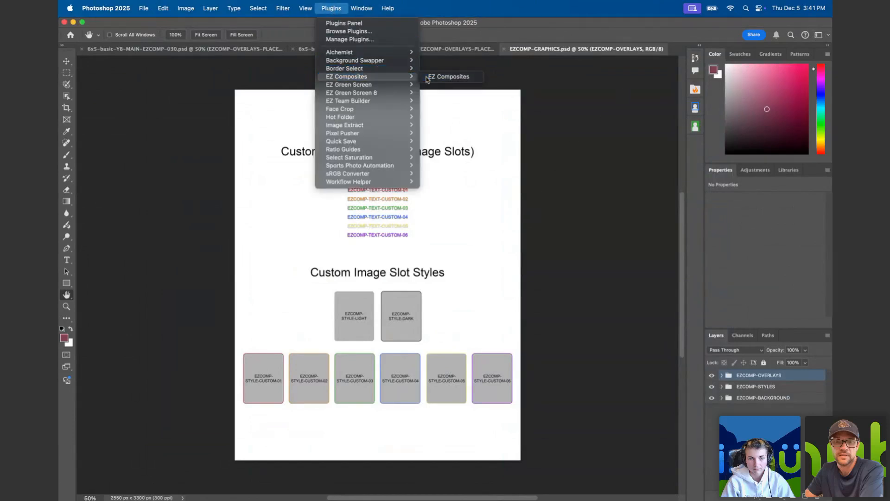
left_click(427, 79)
left_click_drag(644, 138, 608, 99)
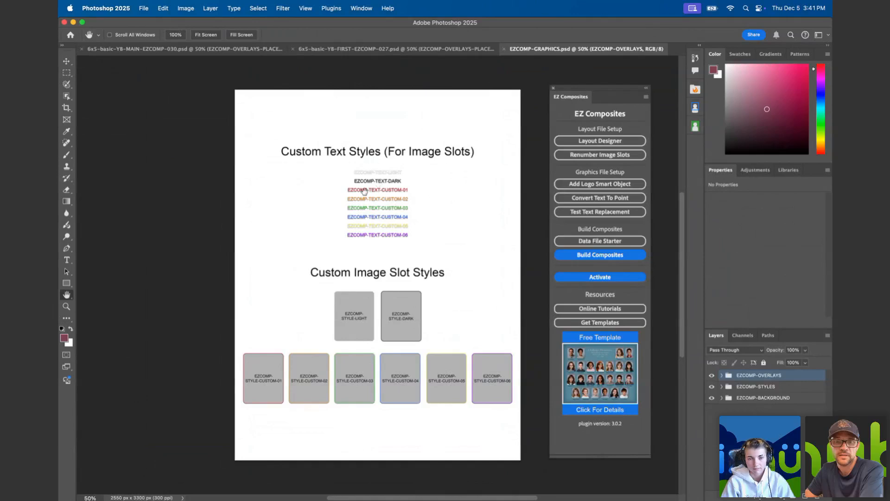
Display the 6x5-basic-YB-FIRST-EZCOMP-027 template, open the Build Composites settings and enable Yearbook Mode, dismissing the notice
left_click(386, 49)
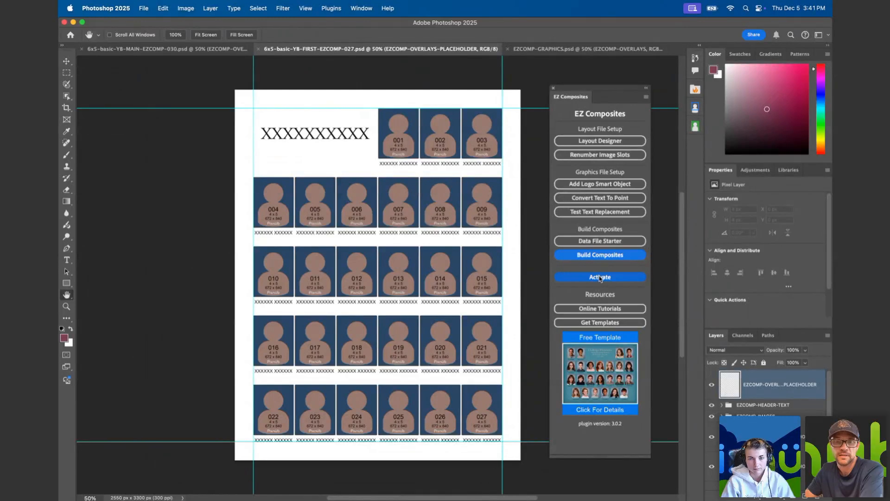
left_click(599, 255)
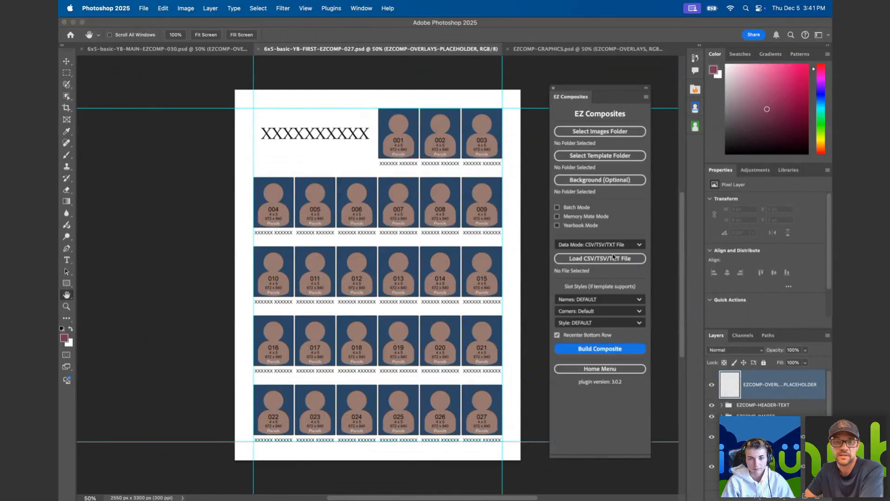
left_click(571, 227)
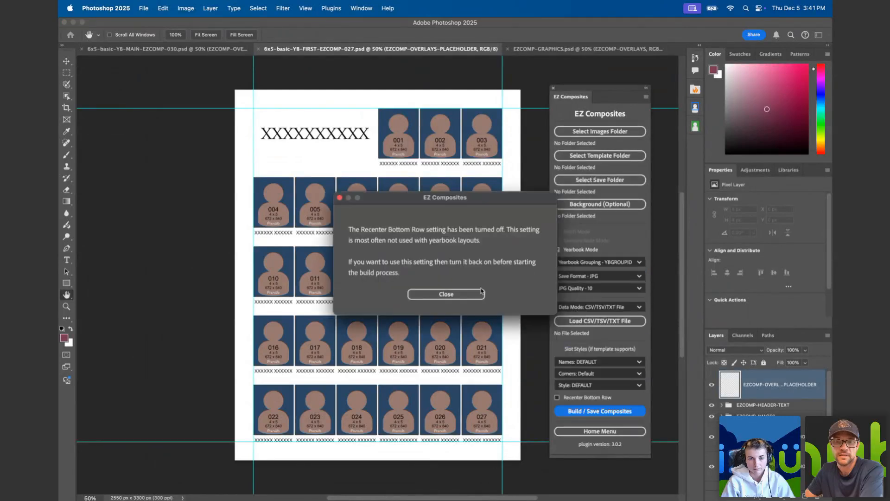
left_click(467, 293)
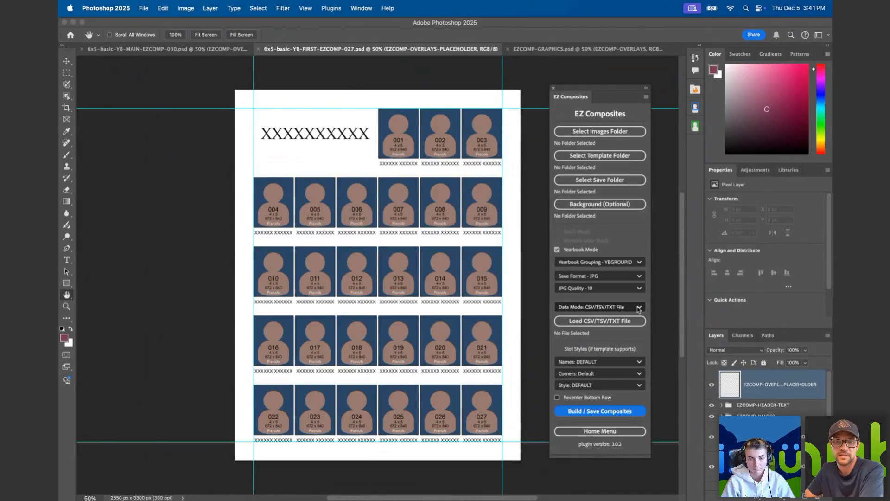
Set the Names slot style to EZCOMP-TEXT-CUSTOM-05 in the Build Composites settings
left_click(626, 362)
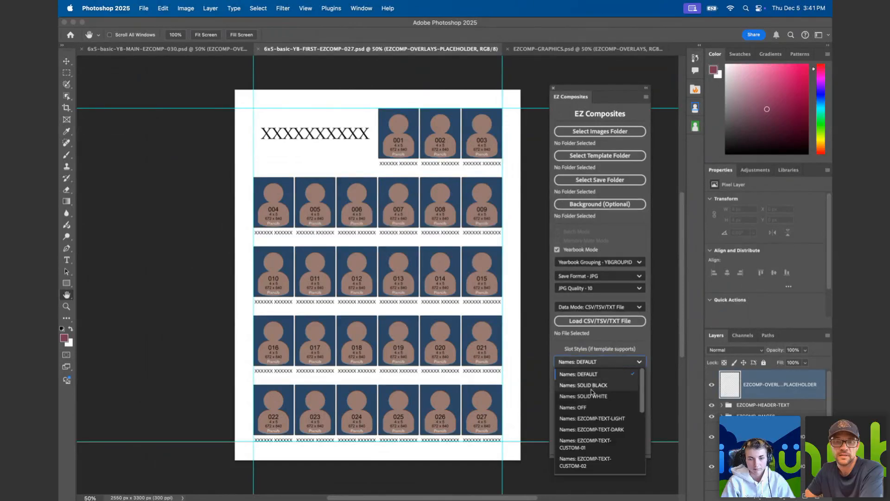
scroll(595, 429, "down", 3)
scroll(597, 426, "down", 5)
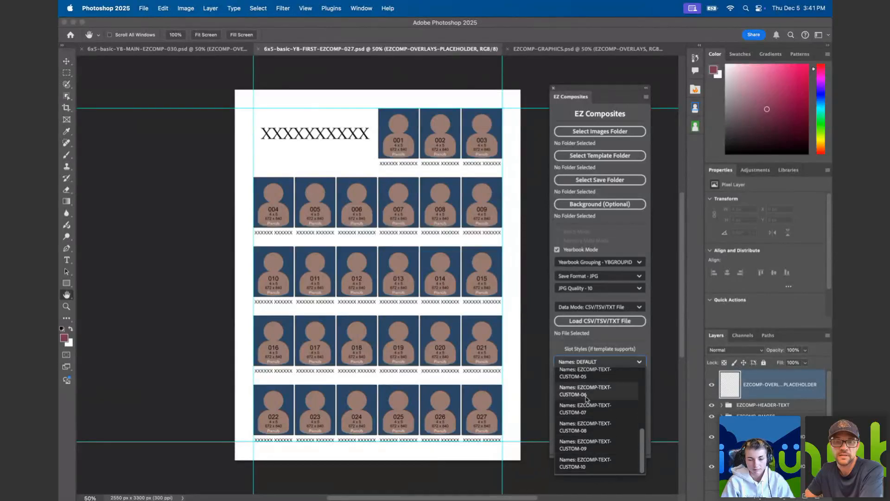
scroll(585, 408, "up", 1)
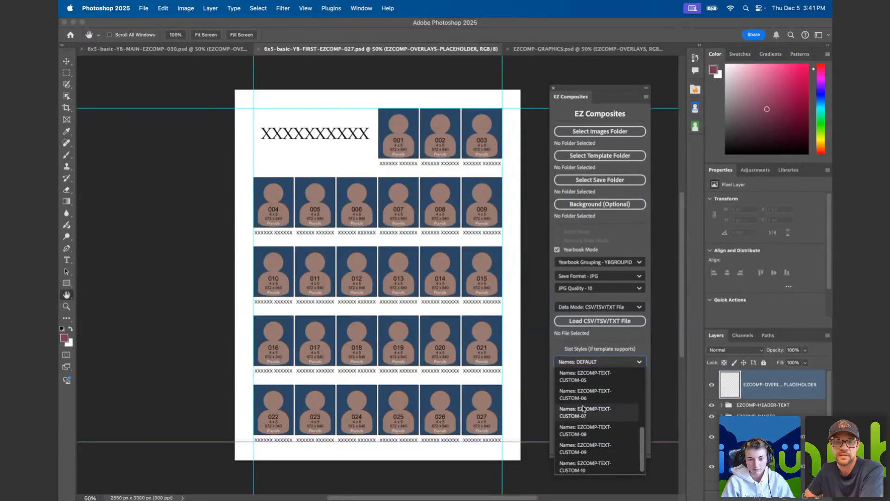
left_click(586, 383)
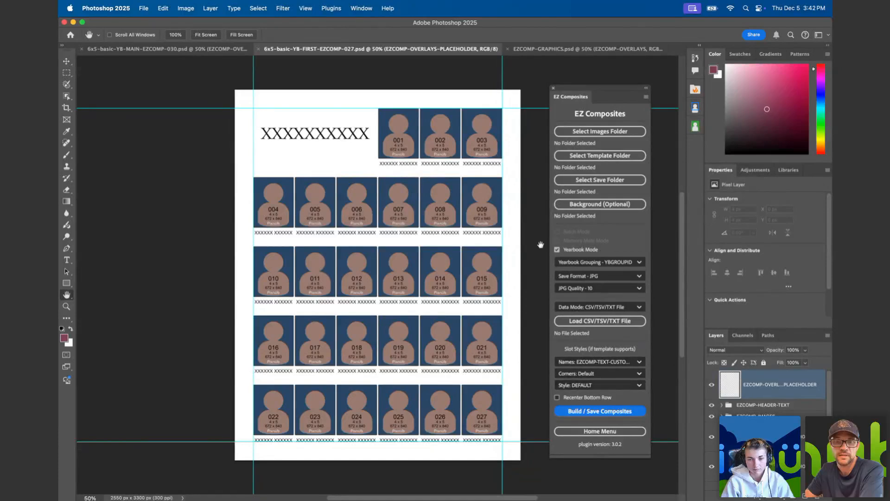
Expand EZCOMP-STYLES and CUSTOM TEXT STYLES in EZCOMP-GRAPHICS.psd, widen the layer list and move the EZ Composites window clear of it
left_click(557, 51)
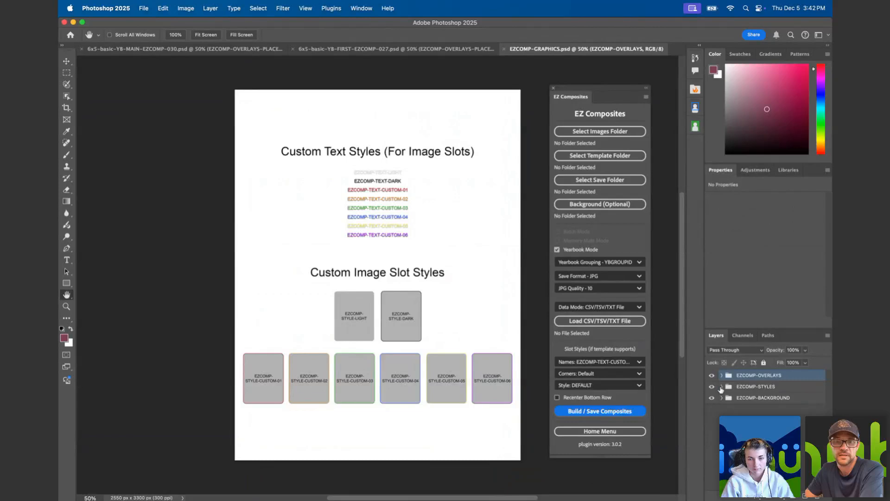
left_click(742, 388)
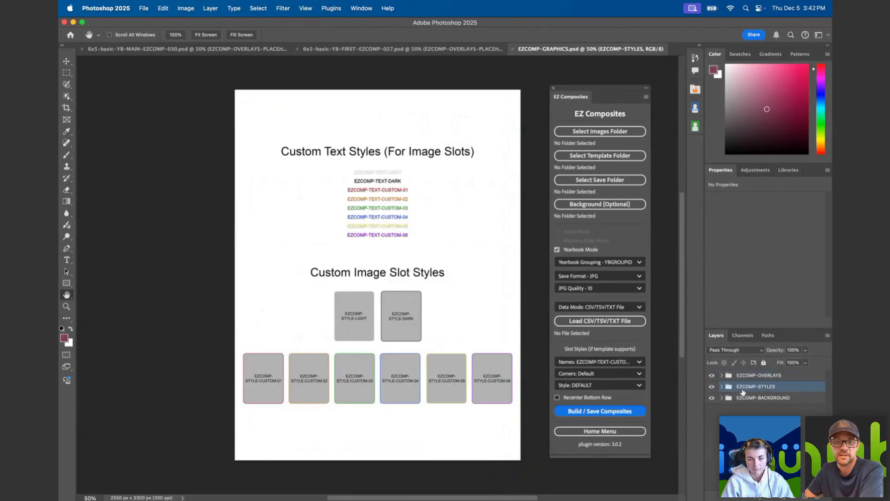
left_click(721, 387)
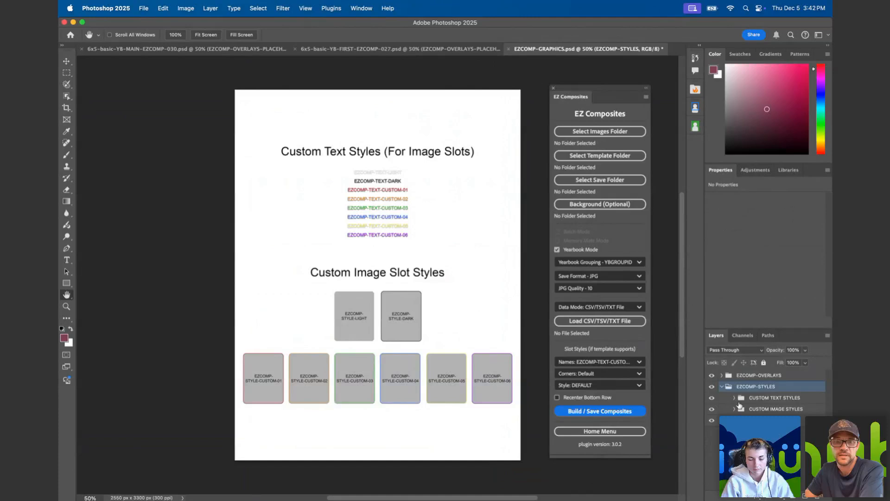
left_click(734, 398)
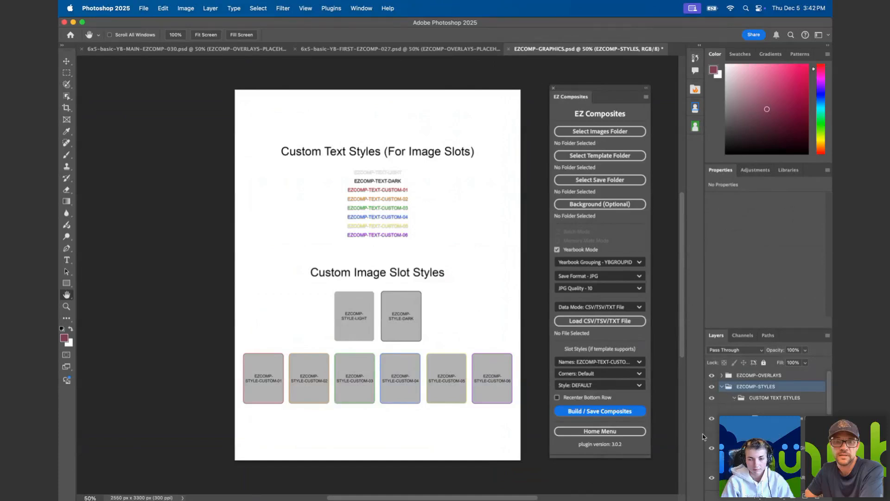
left_click_drag(702, 434, 629, 427)
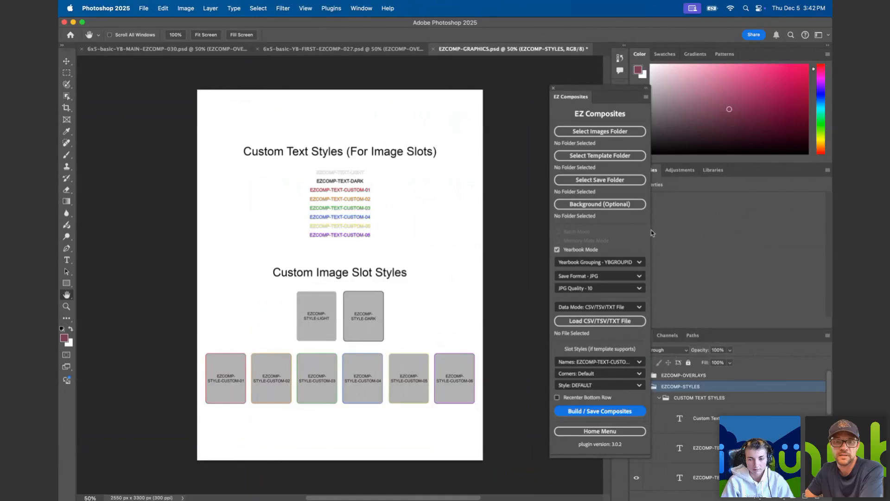
left_click_drag(617, 92, 560, 90)
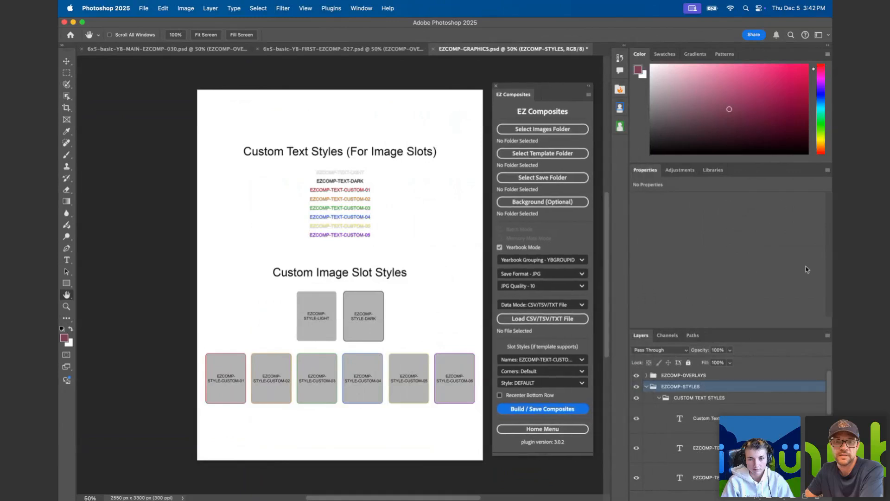
Copy the layer style of the EZCOMP-TEXT-CUSTOM-05 text layer
scroll(827, 384, "down", 2)
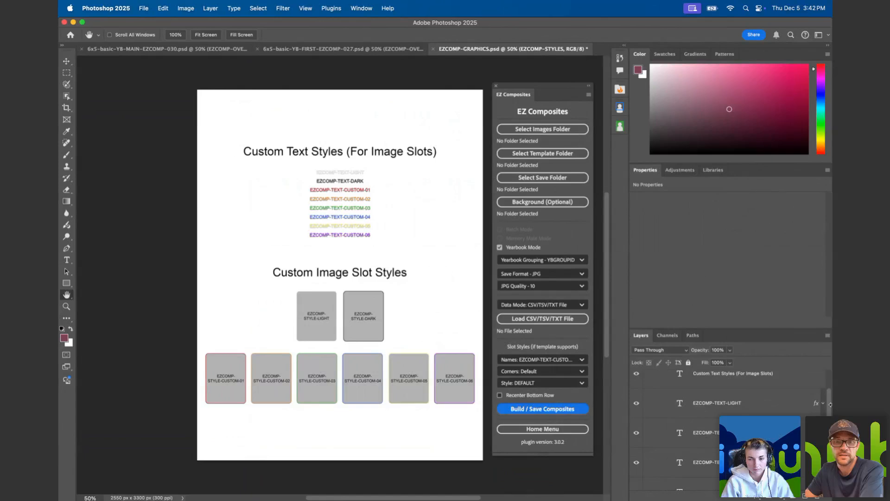
left_click_drag(829, 406, 829, 436)
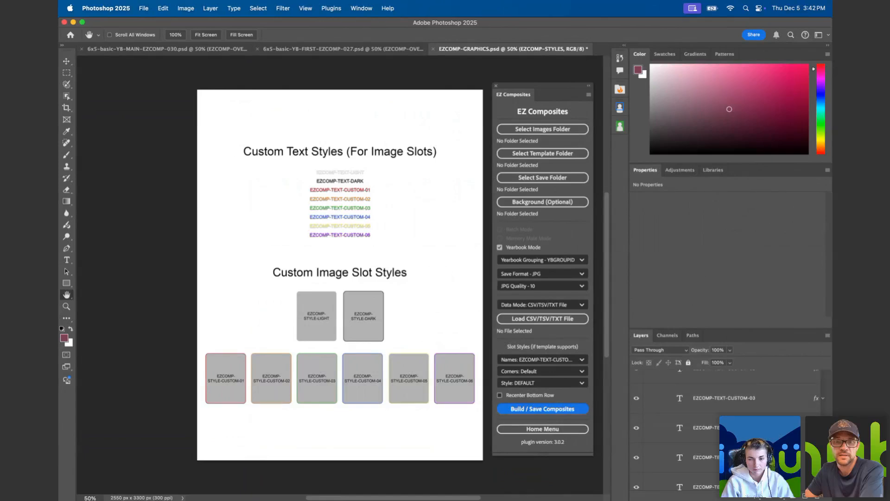
left_click(706, 457)
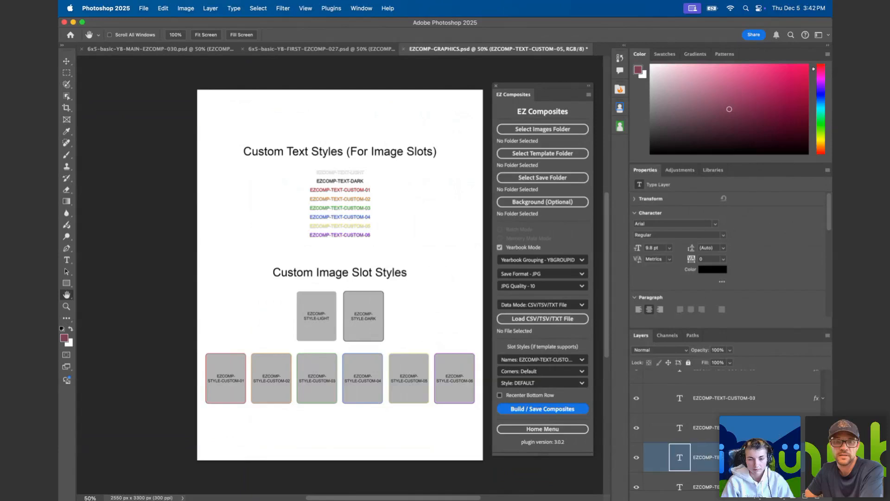
right_click(815, 457)
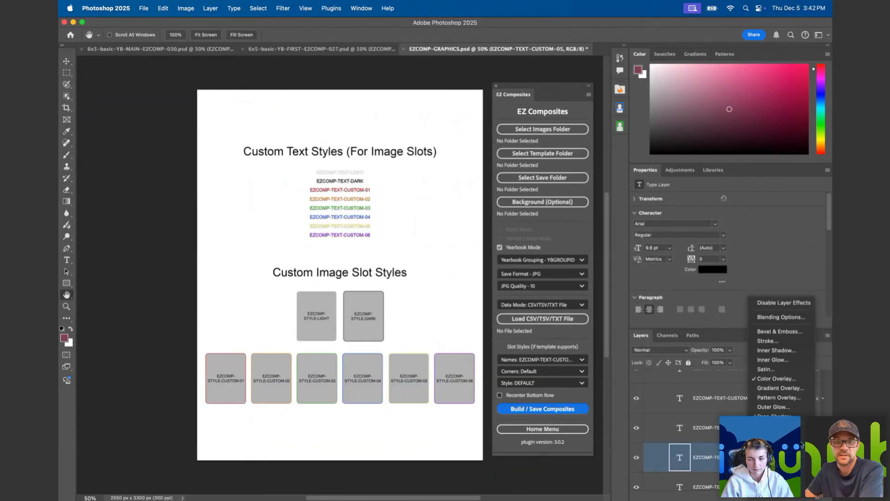
left_click(784, 431)
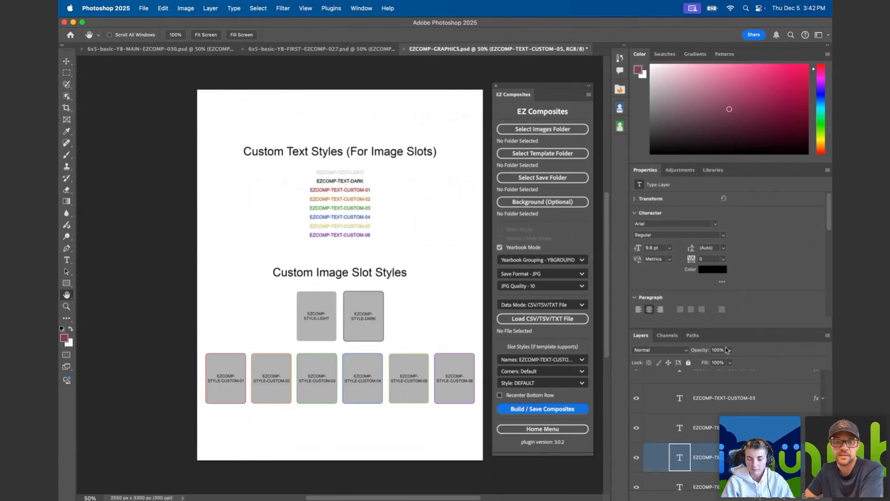
Paste the copied text style onto NAME-EZCOMP-001, inside ROW-1's EZCOMP-001 group in the 6x5-basic-YB-FIRST-EZCOMP-027 template
left_click(272, 49)
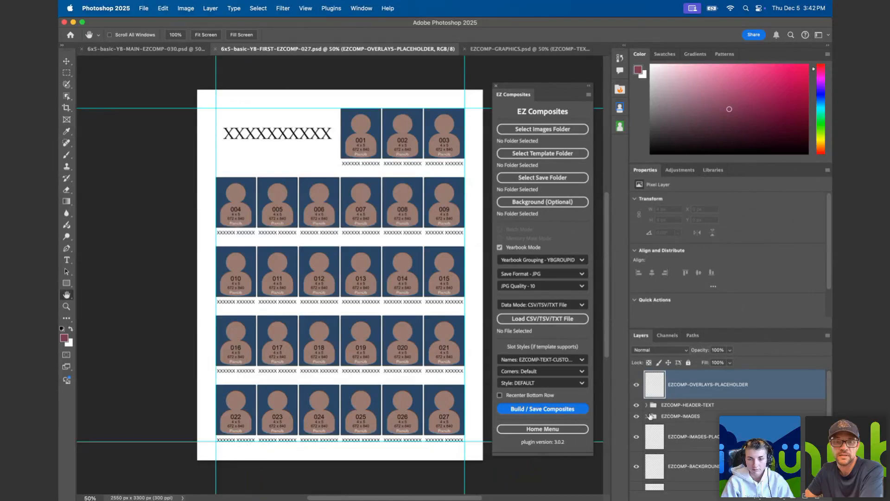
scroll(678, 418, "down", 1)
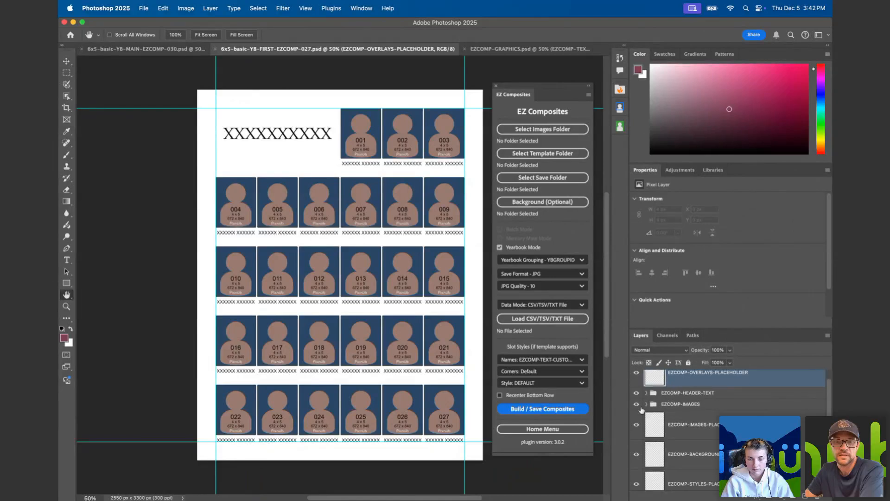
left_click(646, 404)
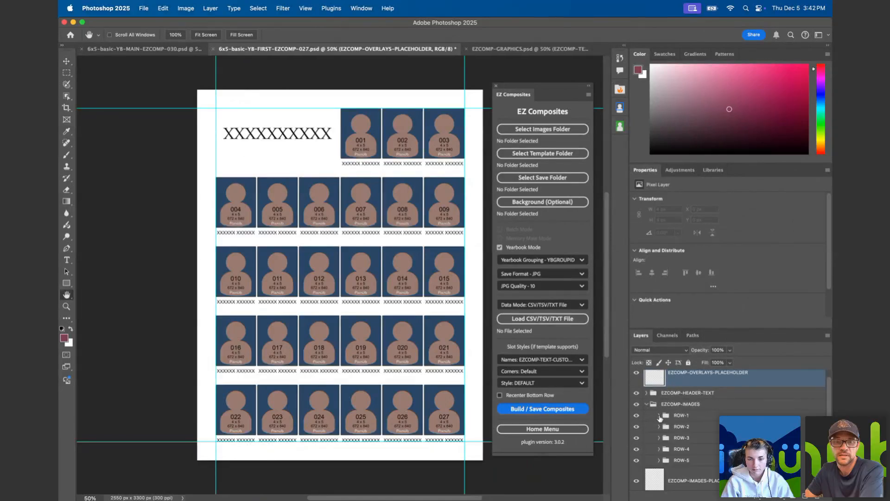
left_click(659, 415)
left_click(671, 427)
scroll(688, 441, "up", 1)
scroll(688, 440, "down", 1)
right_click(802, 458)
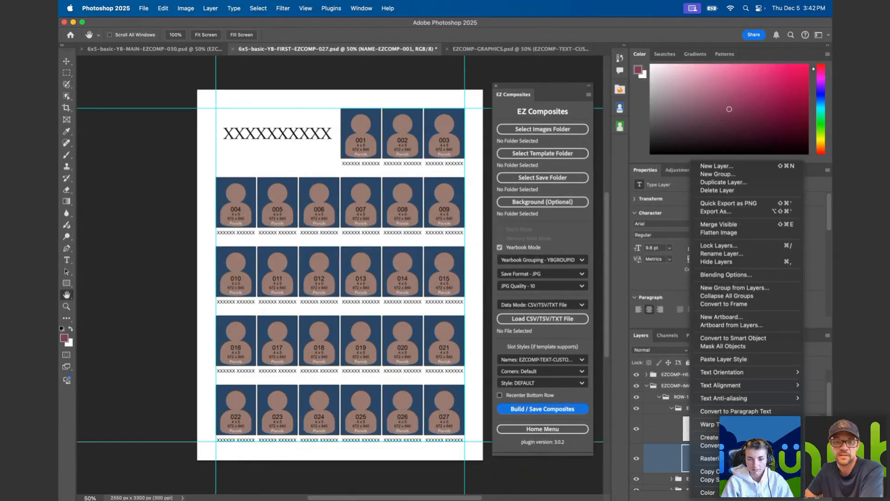
left_click(760, 357)
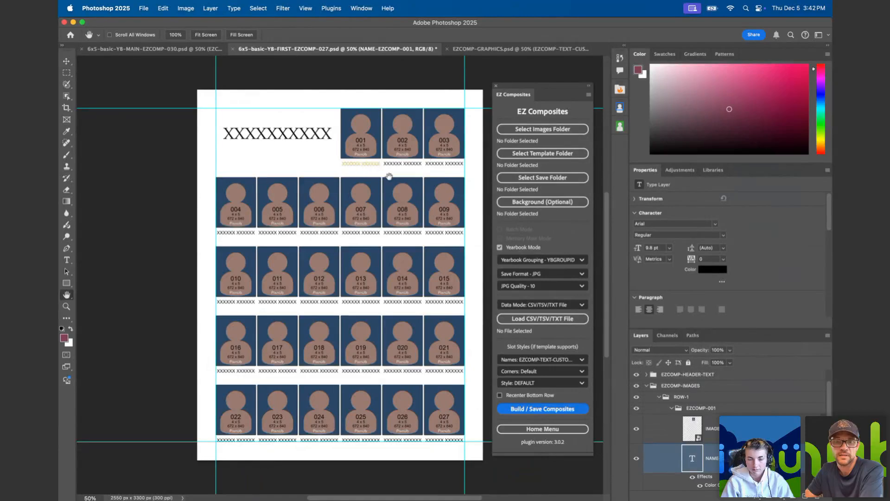
Display EZCOMP-GRAPHICS.psd again and set the slot Style option to EZCOMP-STYLE-CUSTOM-05
left_click(482, 49)
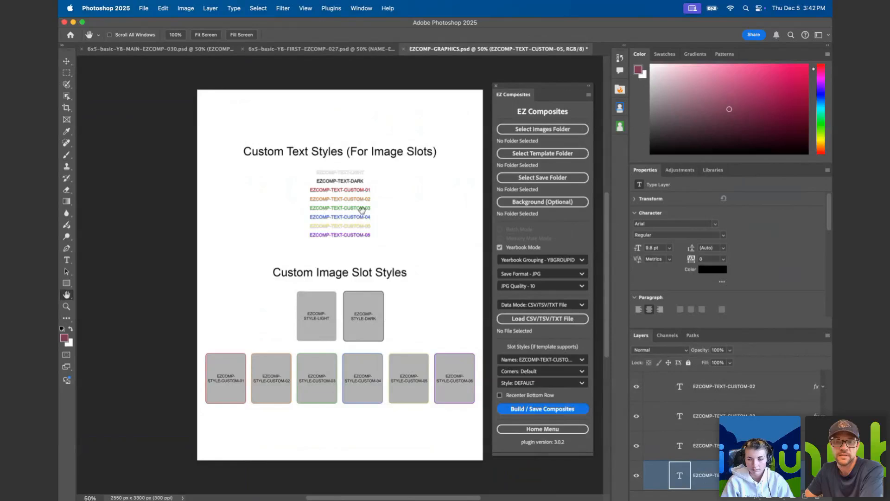
left_click(582, 383)
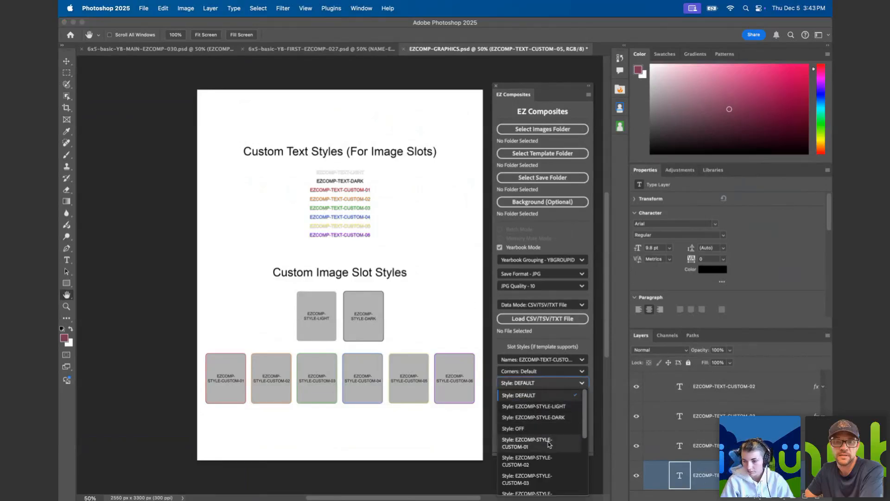
scroll(538, 468, "down", 1)
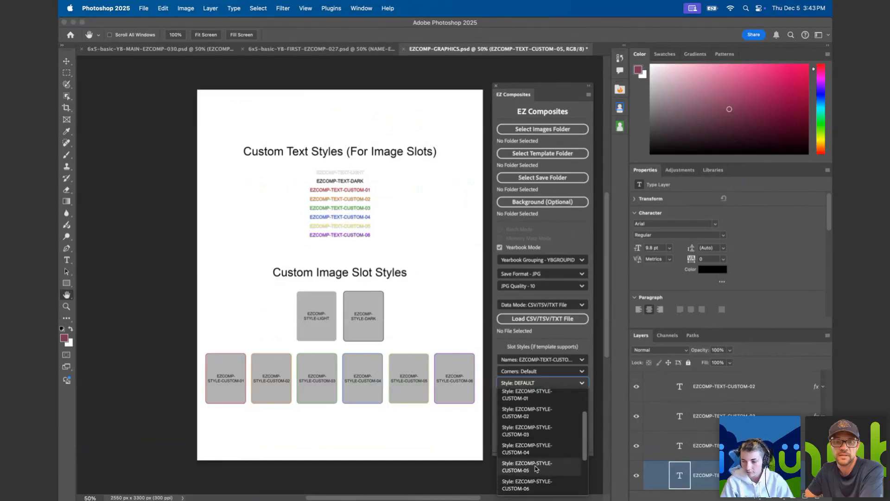
left_click(536, 467)
Expand the CUSTOM IMAGE STYLES group in EZCOMP-GRAPHICS.psd and copy the layer style of EZCOMP-STYLE-CUSTOM-05
left_click(345, 49)
left_click(524, 49)
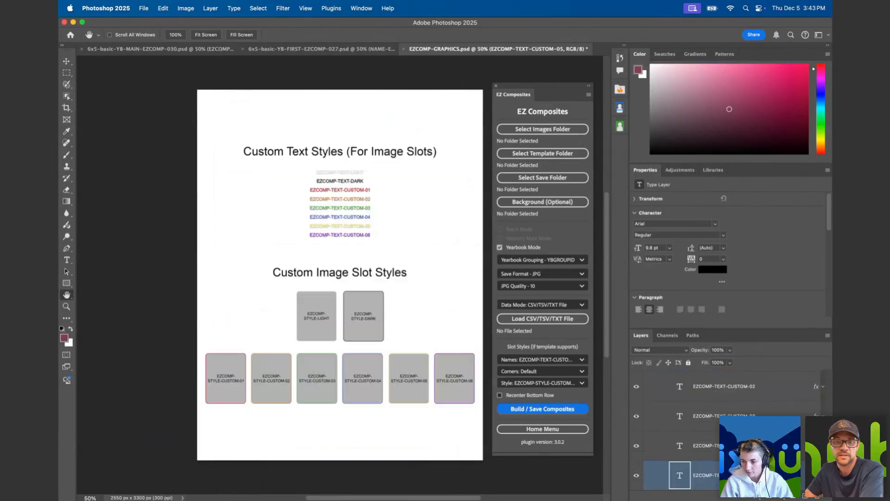
scroll(682, 430, "down", 3)
left_click(658, 473)
scroll(699, 451, "down", 5)
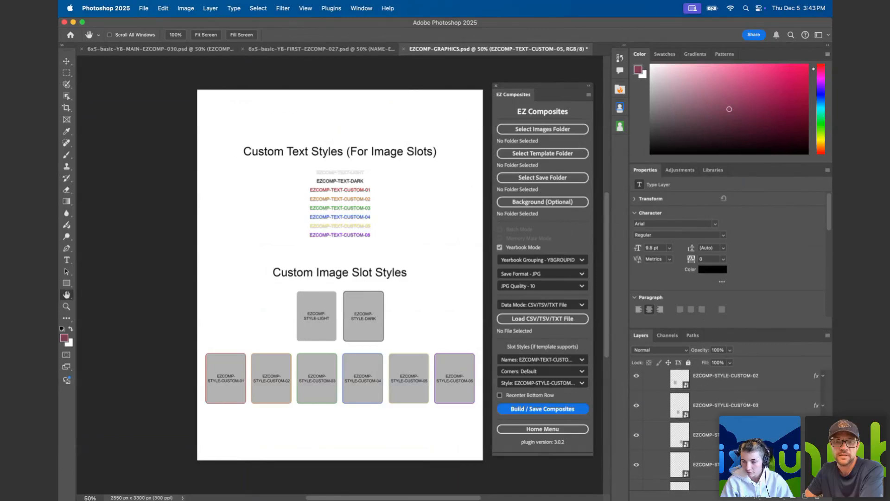
right_click(815, 464)
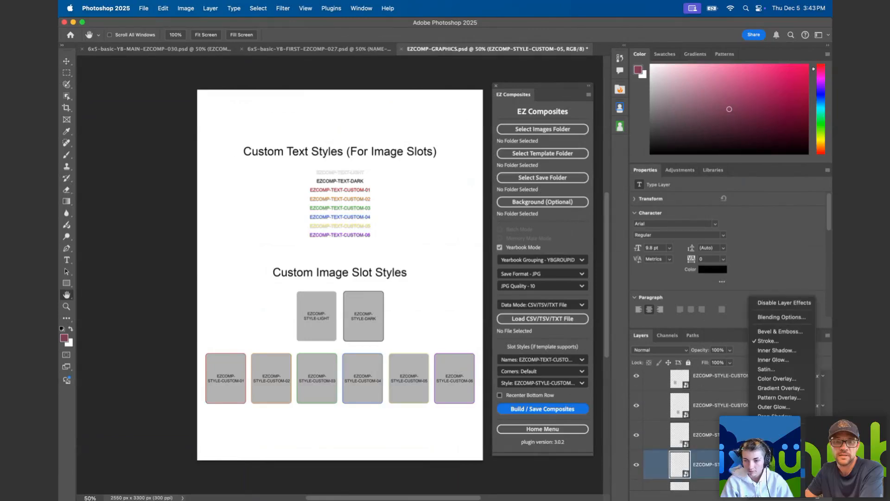
left_click(802, 430)
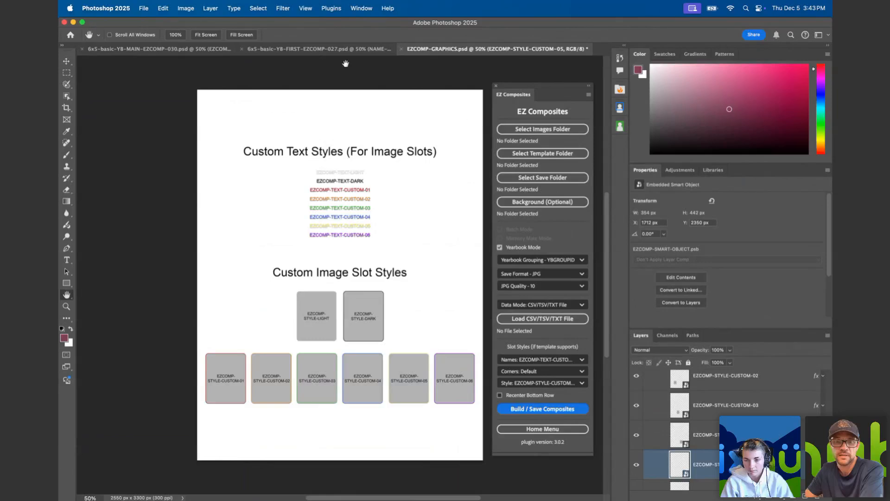
Return to the 6x5-basic-YB-FIRST-EZCOMP-027 template and show the layers of slot EZCOMP-001
left_click(328, 50)
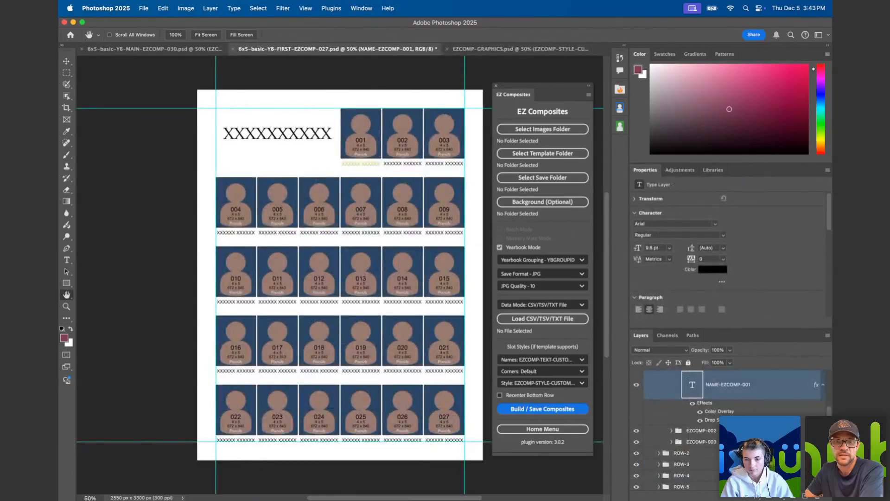
scroll(772, 411, "up", 1)
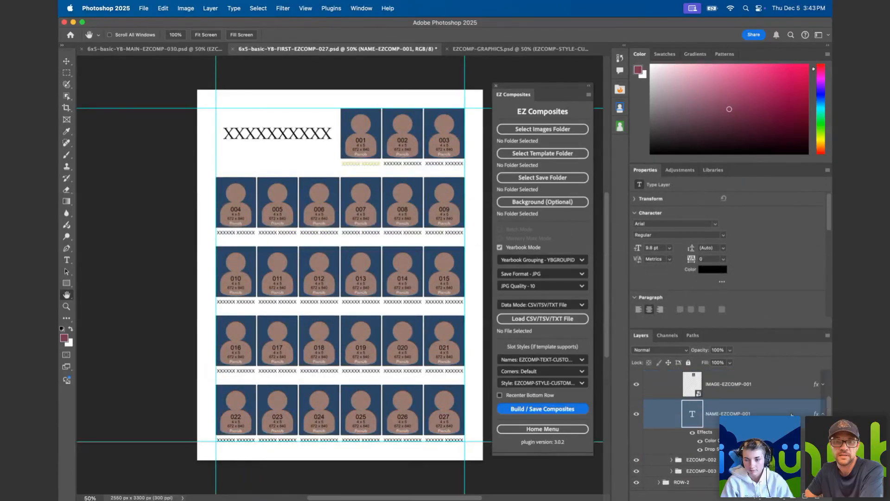
right_click(788, 413)
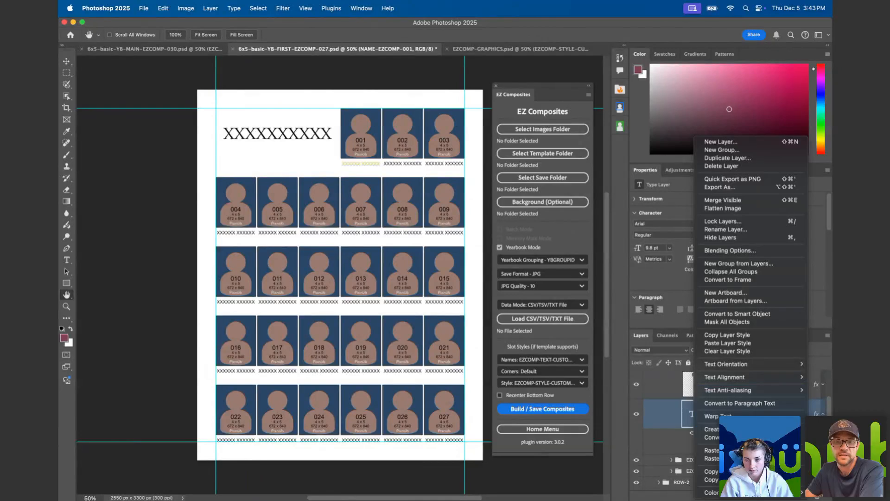
left_click(726, 343)
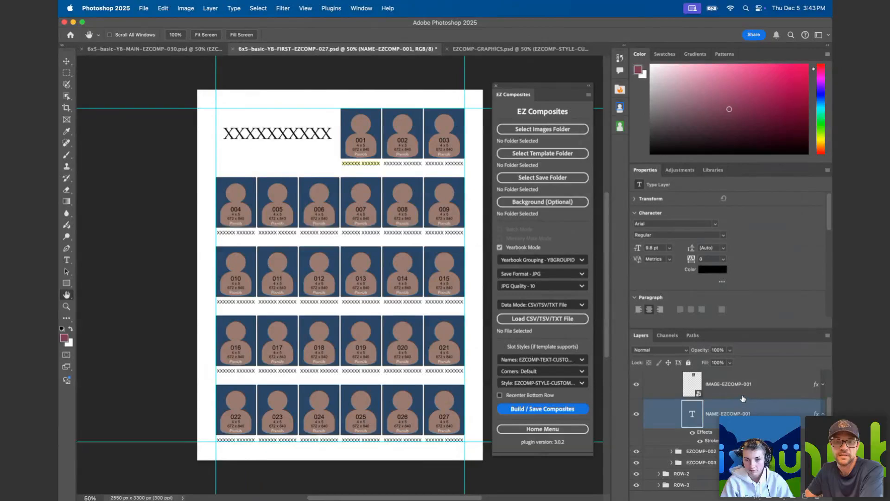
key("super+z")
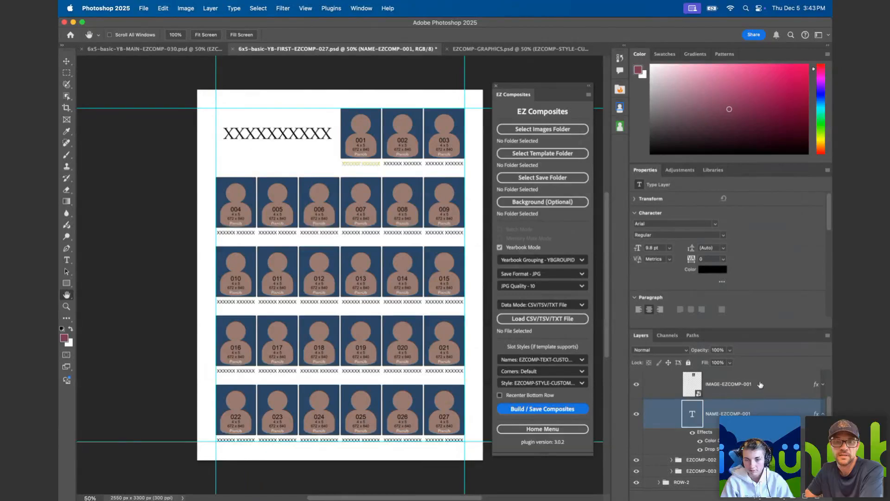
Paste the copied image slot style onto the IMAGE-EZCOMP-001 layer
left_click(761, 384)
right_click(805, 388)
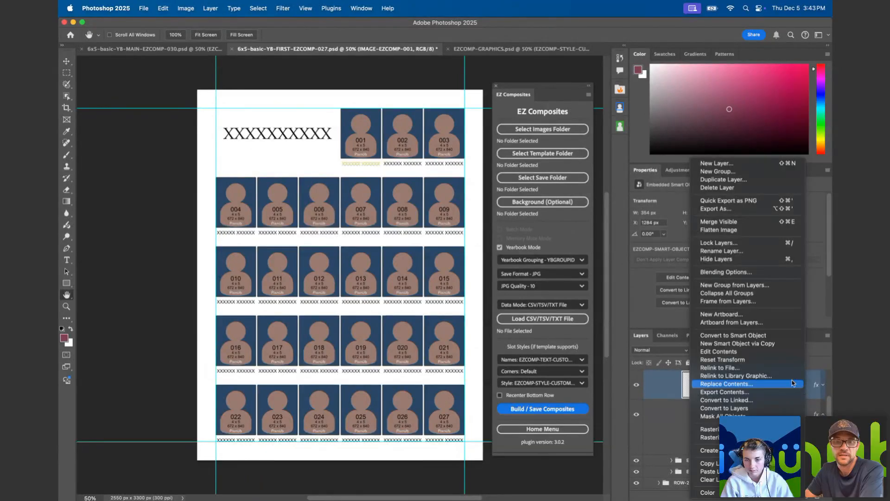
left_click(770, 471)
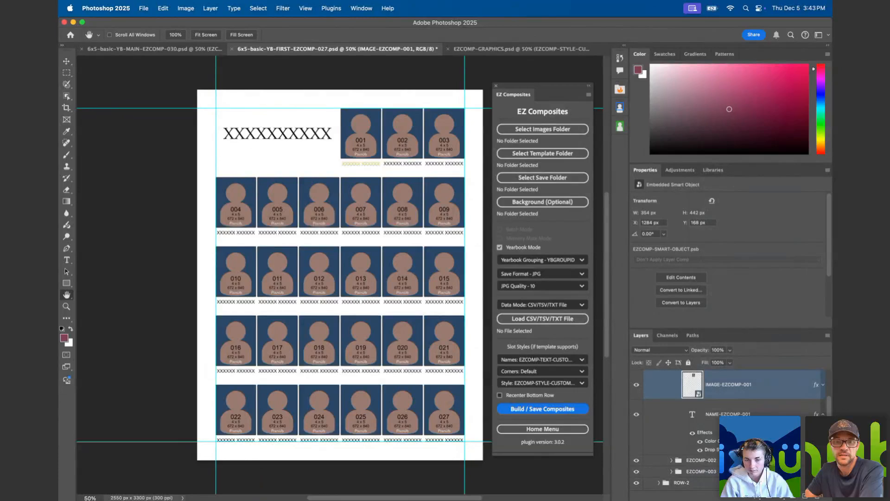
scroll(777, 416, "down", 3)
scroll(778, 414, "down", 3)
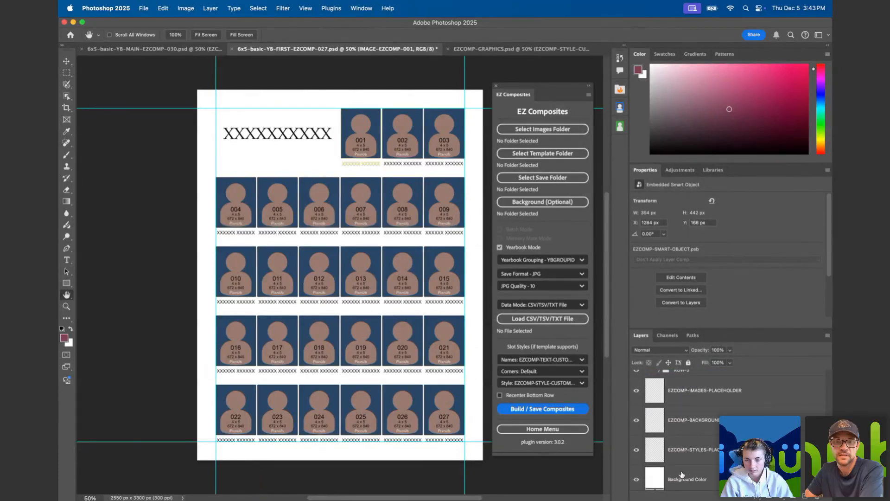
Add a Solid Color fill layer directly above the Background Color layer, using the dark mauve #58444B
scroll(682, 473, "down", 2)
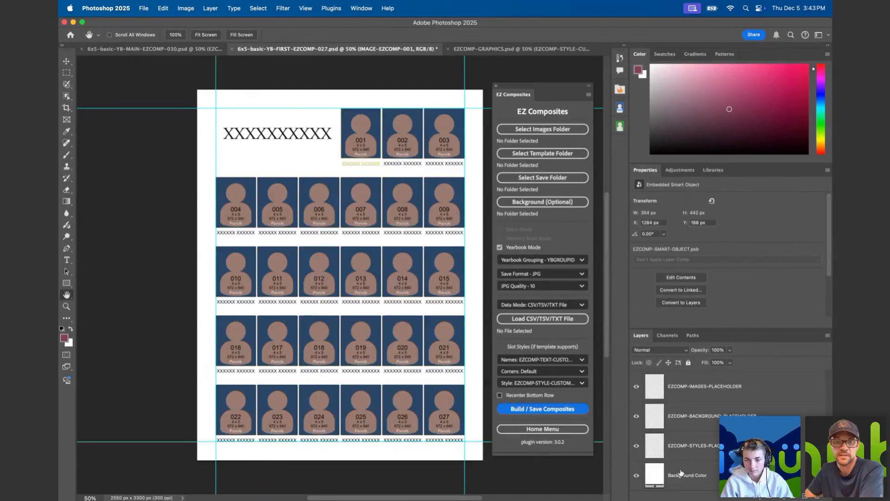
left_click(652, 470)
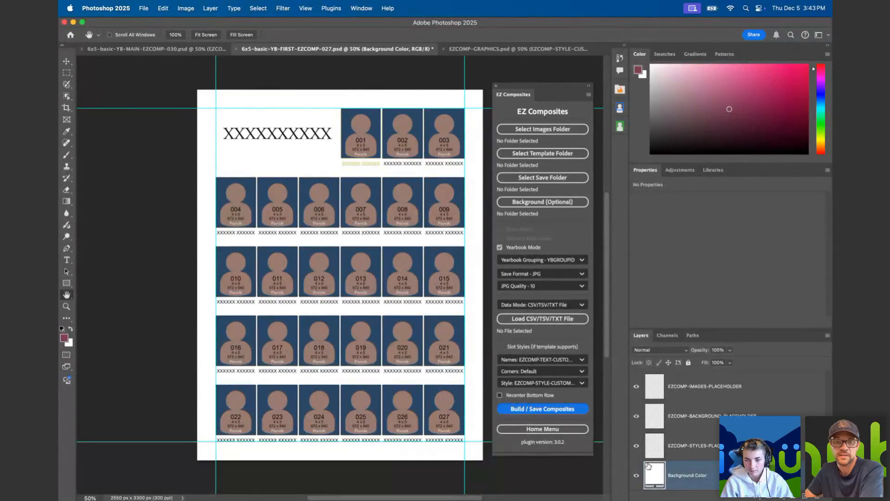
left_click(764, 498)
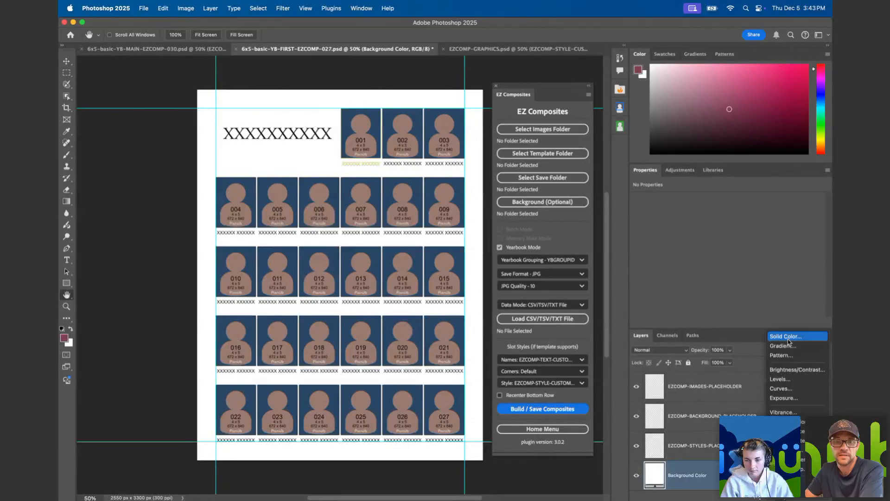
left_click(788, 337)
left_click_drag(383, 237, 354, 273)
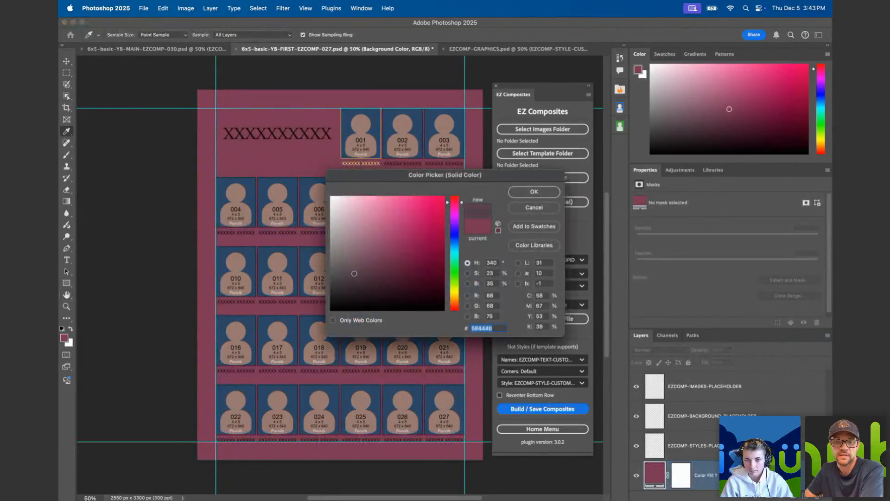
left_click(533, 192)
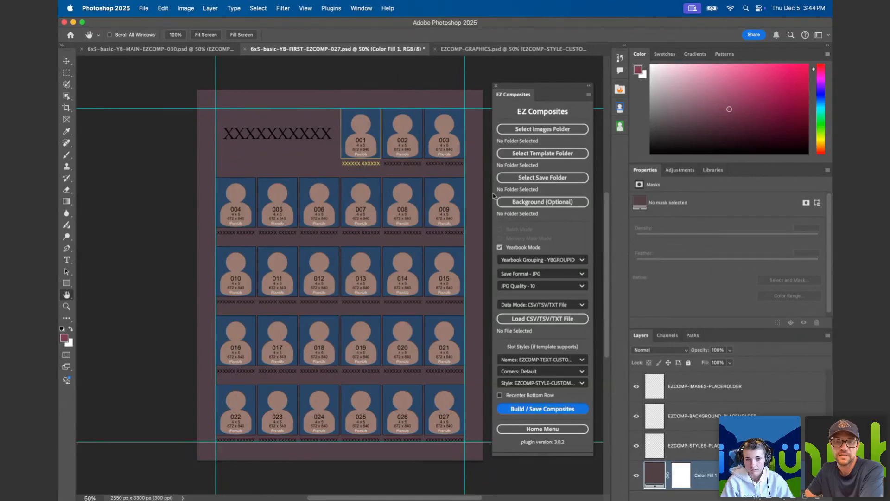
View EZCOMP-GRAPHICS.psd, return to the YB-FIRST template, and open the YBGROUPTEXT-RM text in the EZCOMP-HEADER-TEXT group for editing
left_click(510, 48)
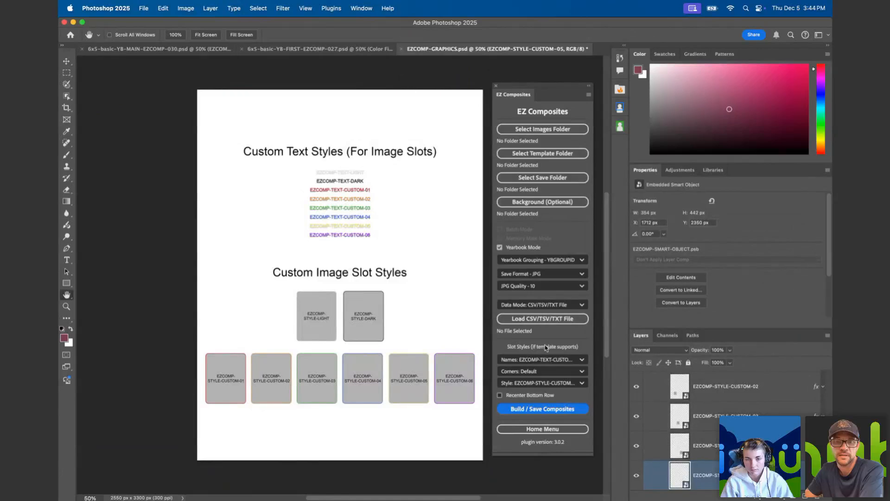
left_click(310, 49)
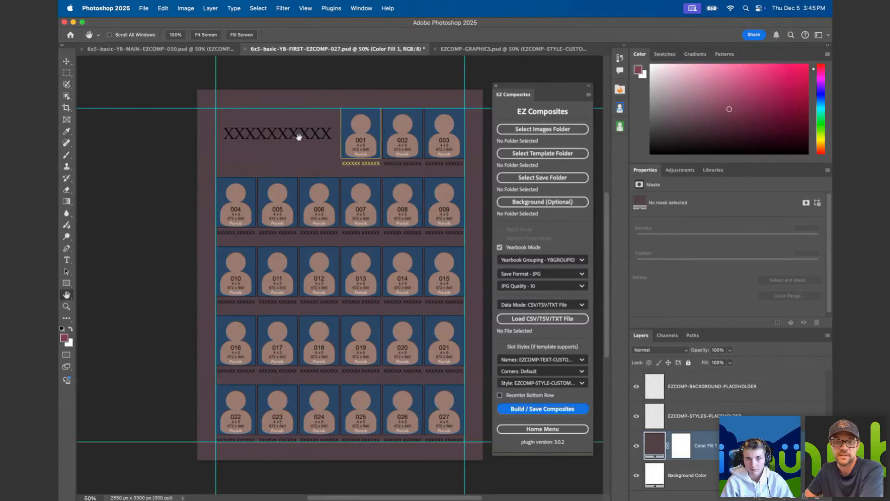
scroll(695, 402, "up", 10)
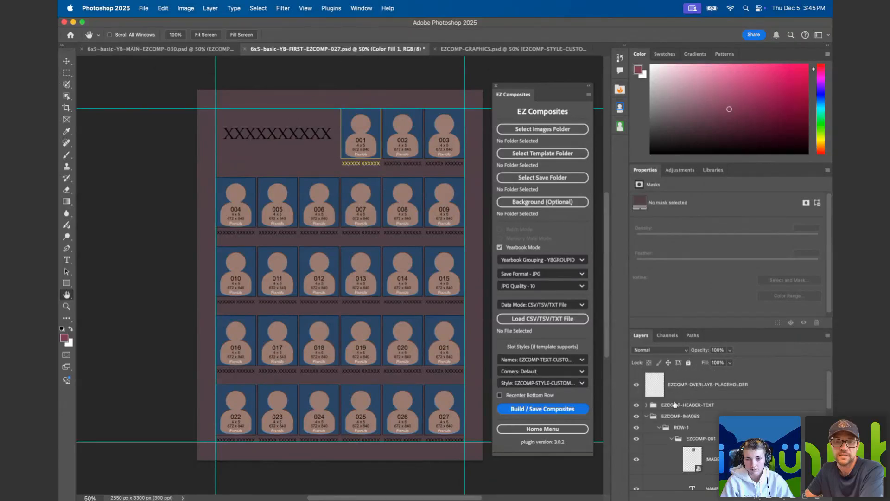
left_click(647, 405)
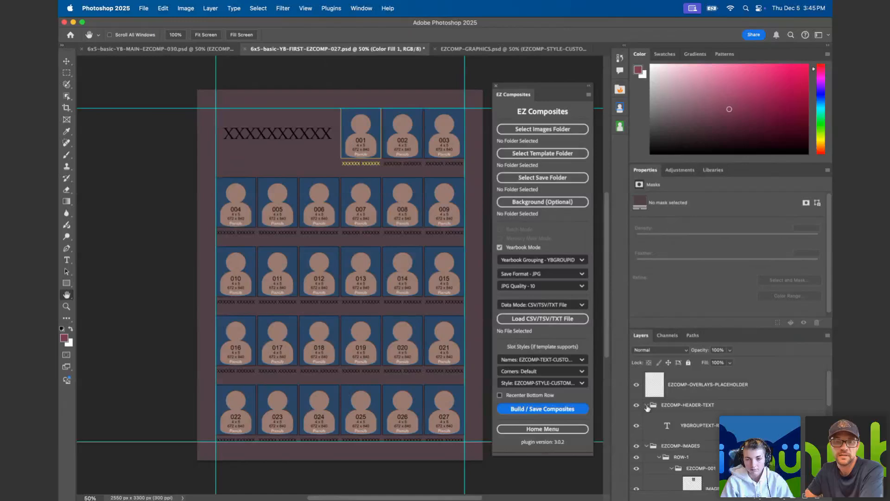
left_click(707, 426)
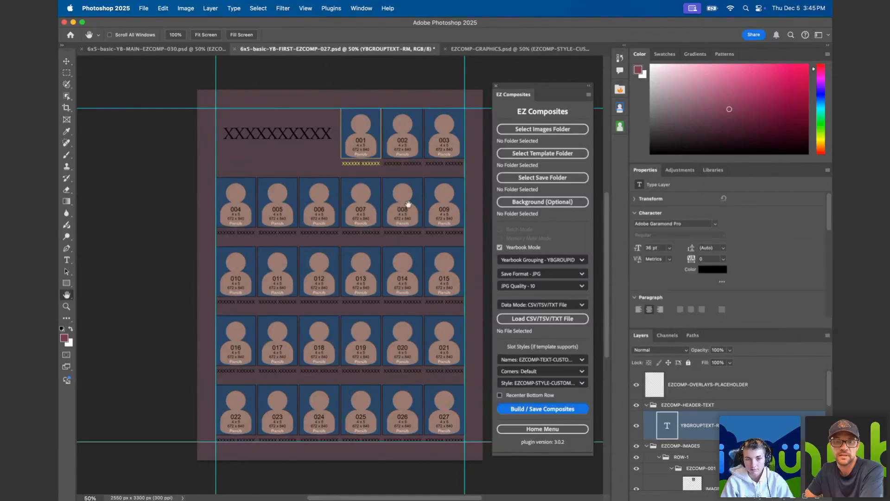
double_click(667, 430)
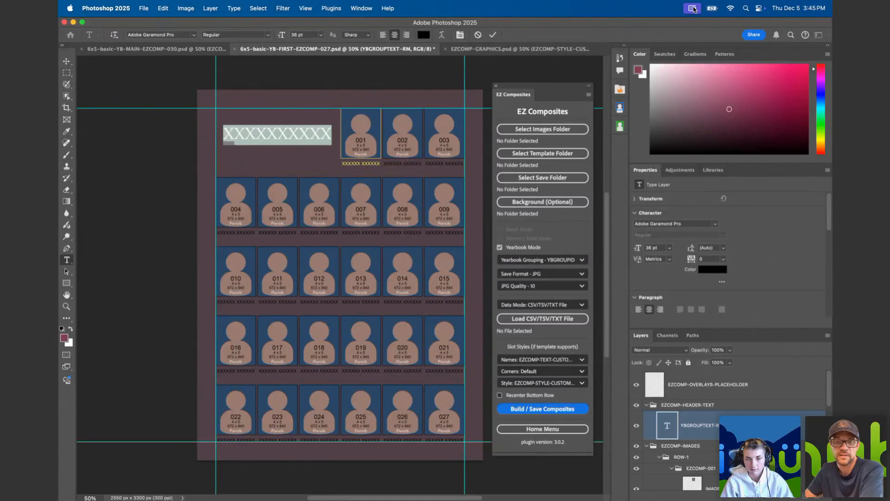
Minimise the Photoshop window, show the WebinarJam broadcast in Chrome and hide the screen-sharing notice
left_click(73, 22)
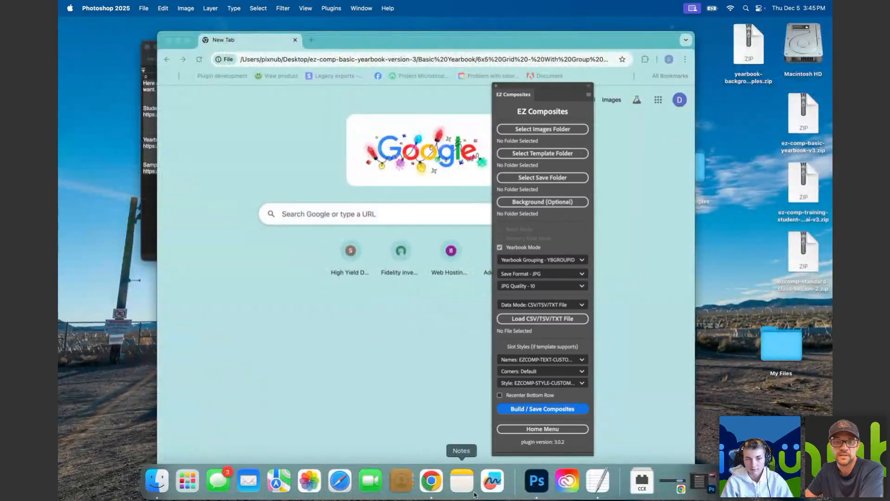
left_click(434, 483)
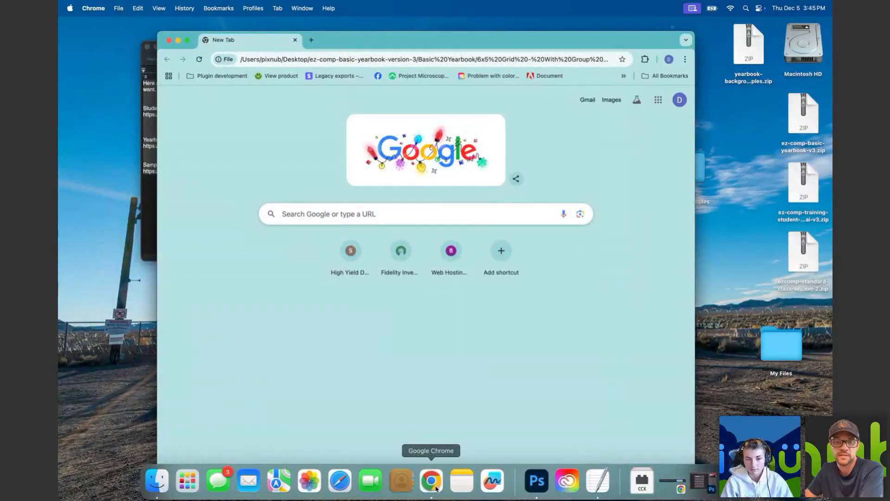
left_click(436, 488)
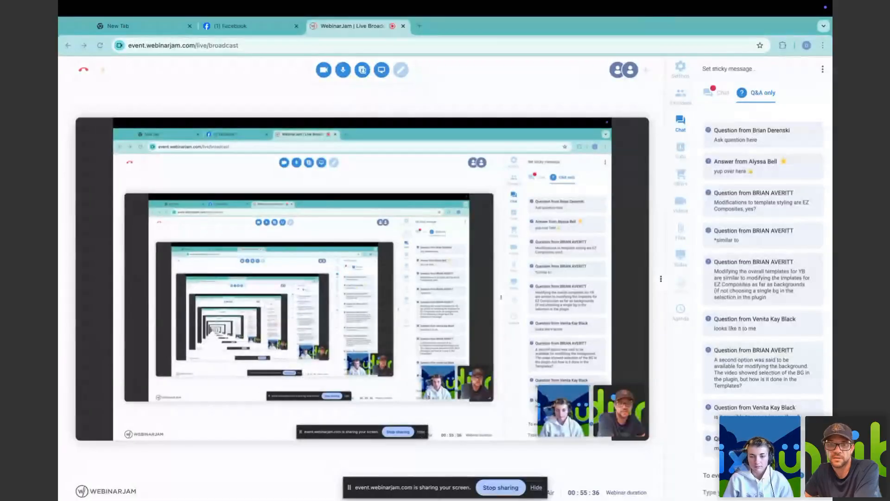
left_click(534, 487)
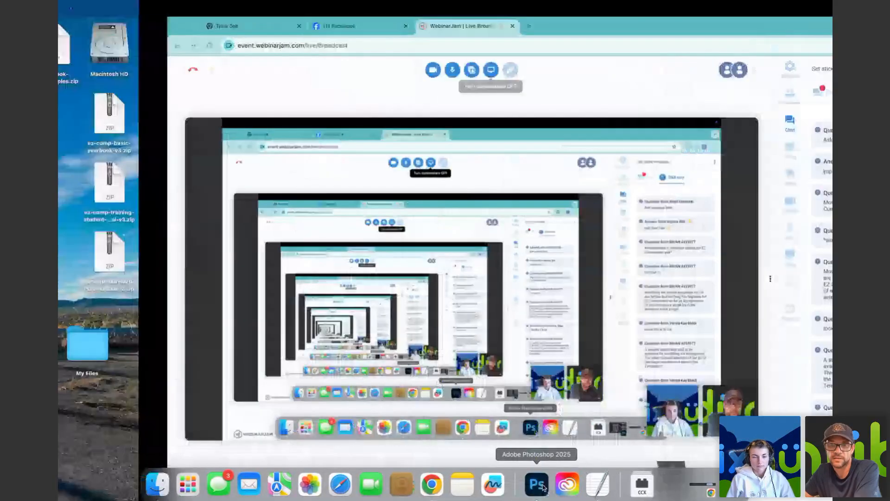
Switch to EZCOMP-GRAPHICS.psd in Photoshop, expand the EZCOMP-BACKGROUND group and make the DARK GRAY background layer visible
left_click(538, 485)
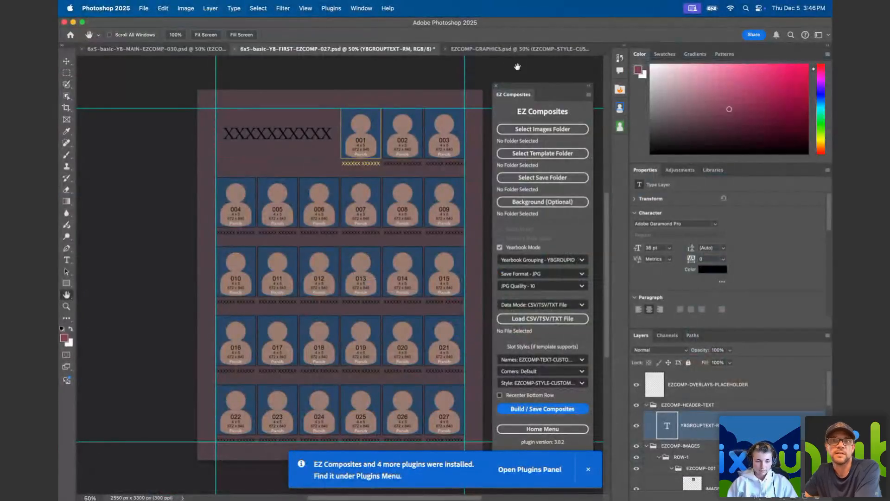
left_click(500, 49)
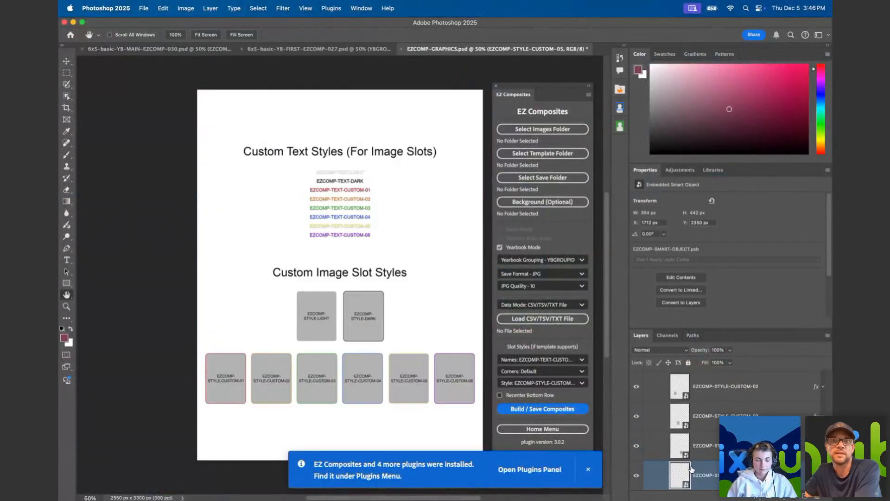
scroll(659, 473, "down", 2)
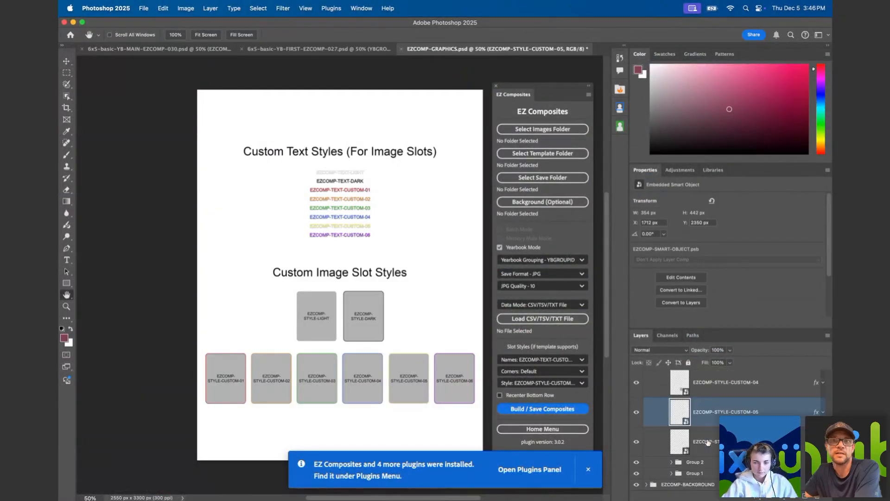
left_click(645, 484)
scroll(708, 455, "down", 5)
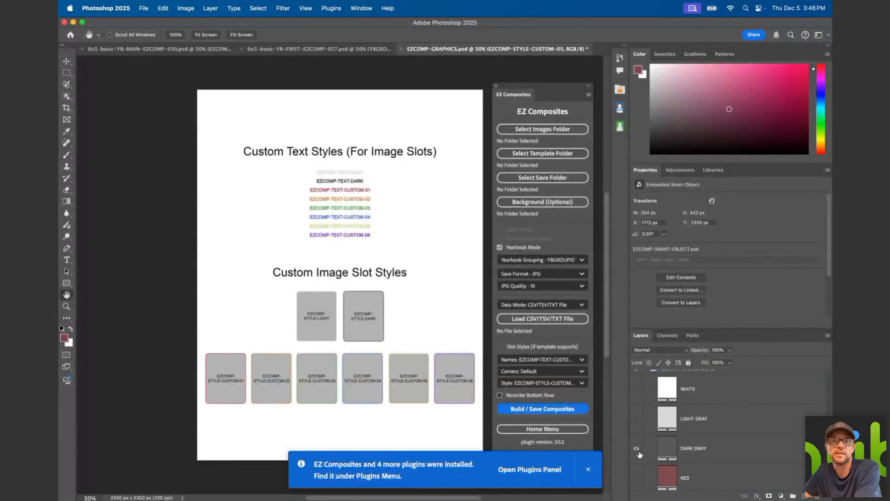
left_click(637, 449)
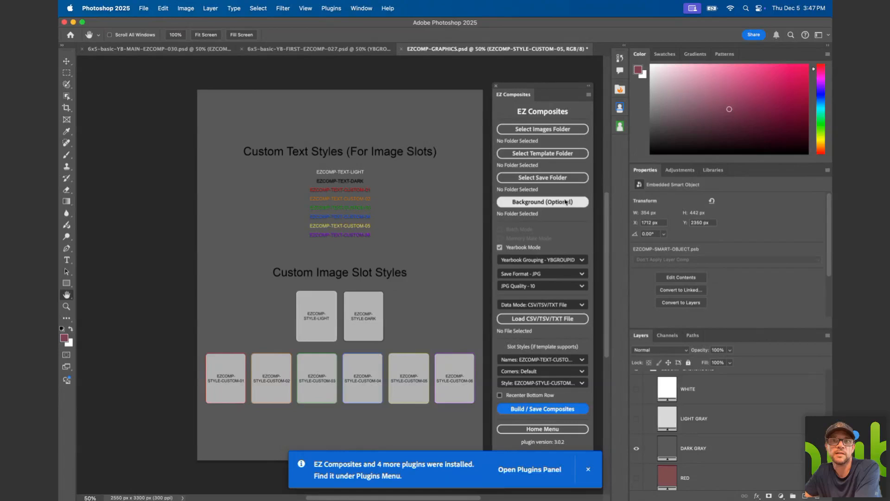
Turn off Yearbook Mode in EZ Composites, try Batch Mode, and switch back to Yearbook Mode
left_click(500, 248)
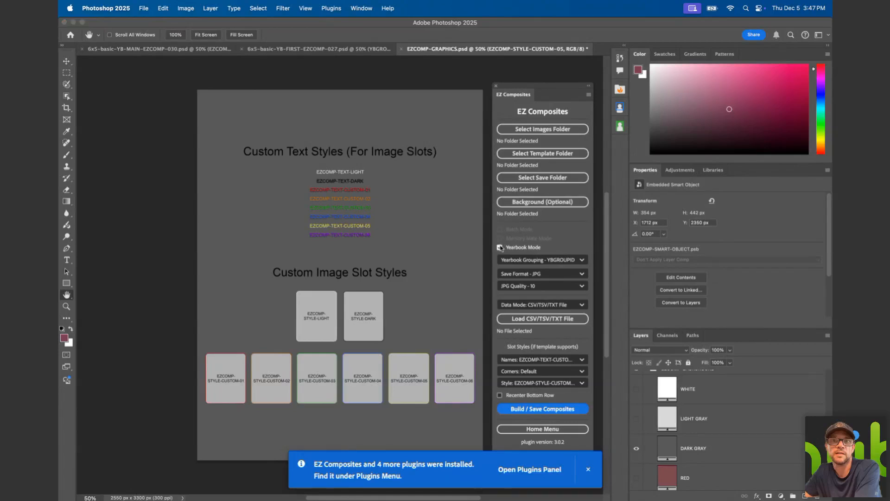
left_click(500, 247)
left_click(445, 295)
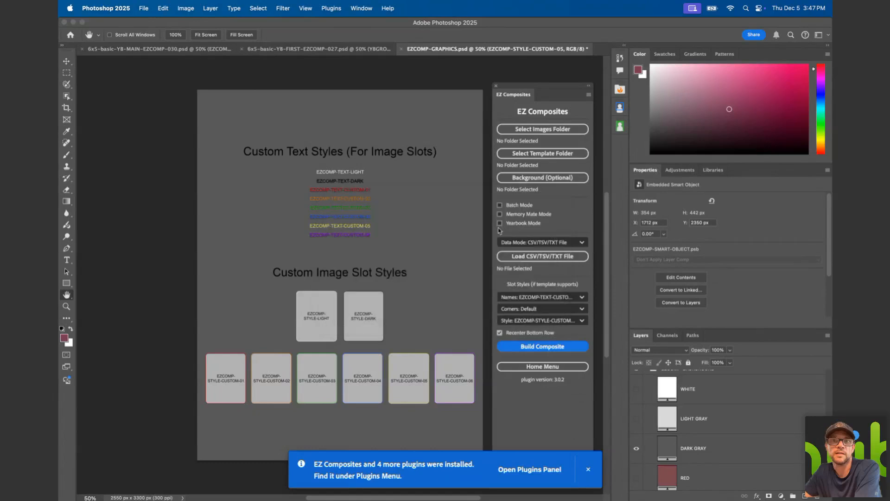
left_click(500, 204)
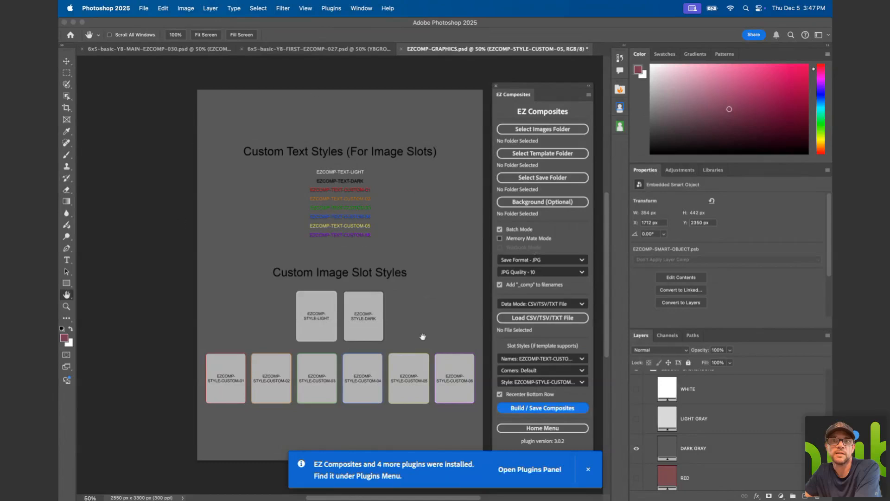
left_click(499, 229)
left_click(499, 224)
left_click(456, 290)
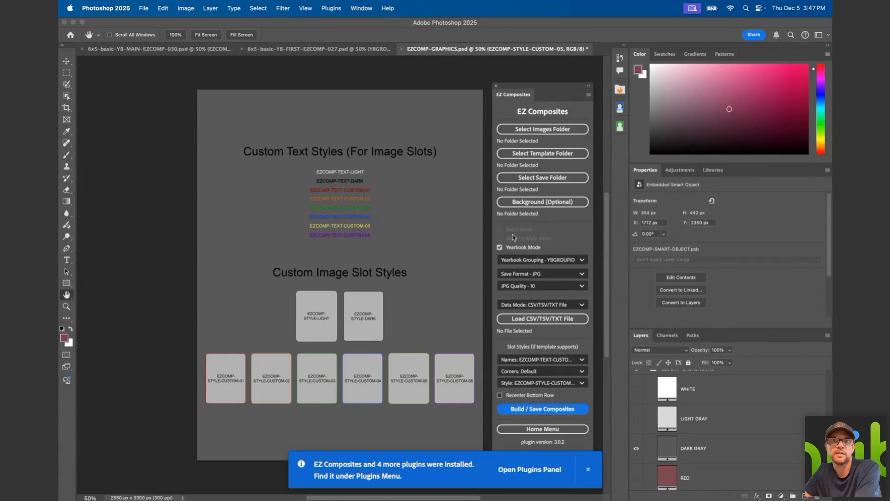
Dismiss the installed-plugins notification and turn off screen sharing in the WebinarJam broadcast in Chrome
mouse_move(507, 499)
left_click(587, 471)
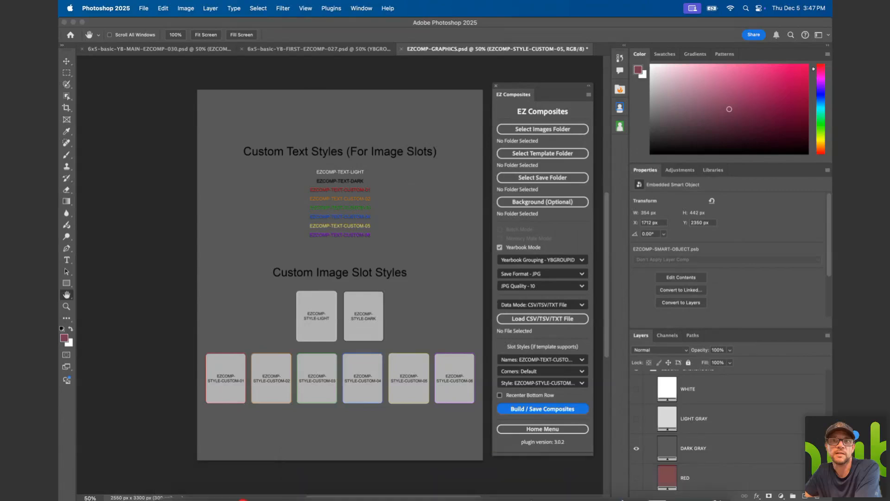
mouse_move(530, 500)
left_click(454, 476)
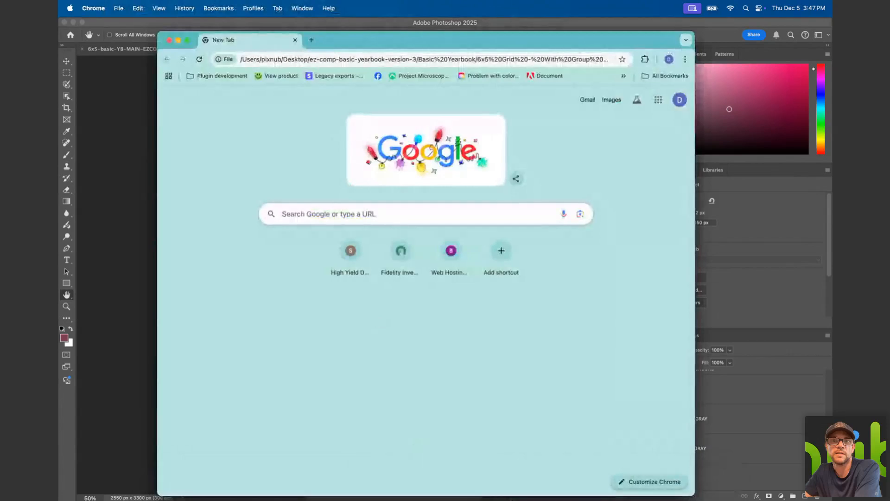
mouse_move(512, 499)
left_click(440, 489)
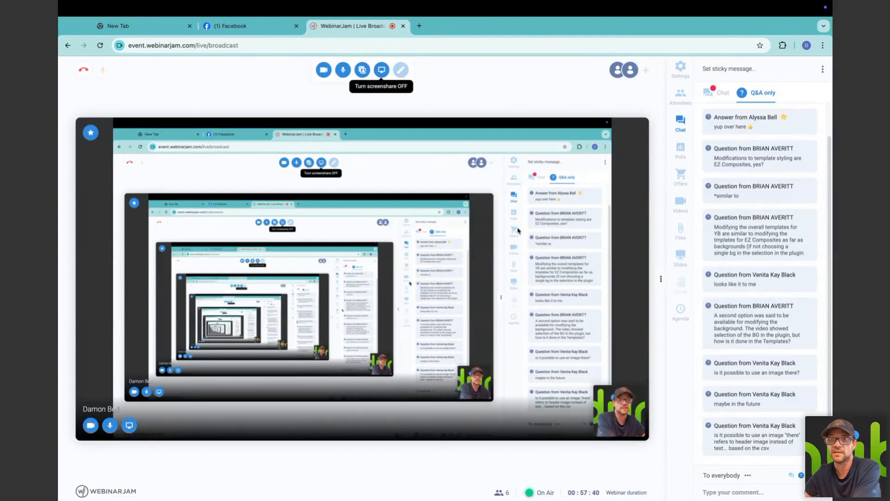
left_click(381, 70)
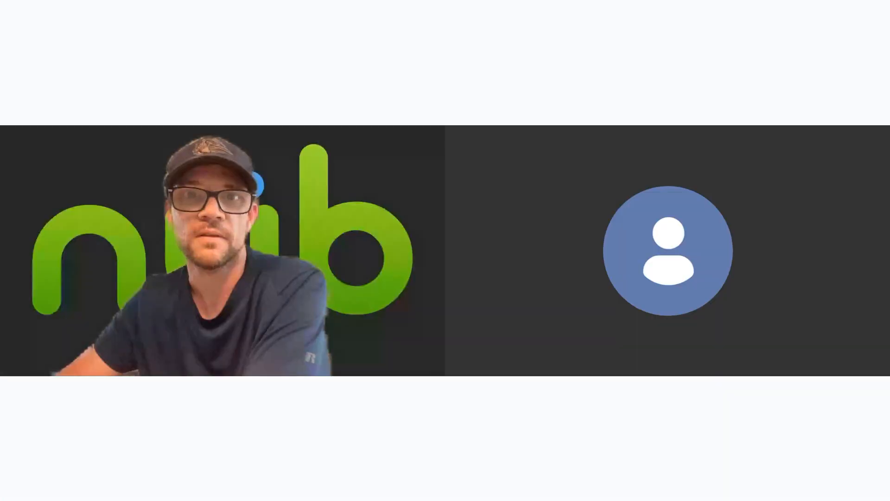
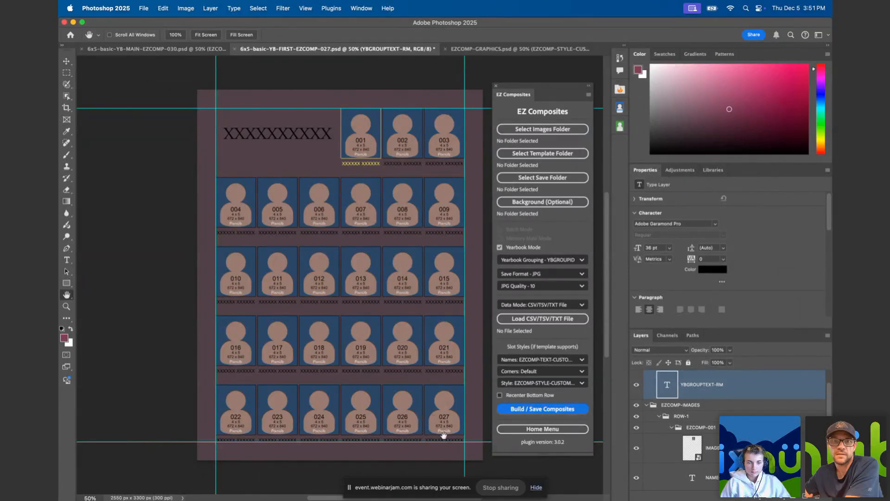
Toggle screen sharing off and back on in Chrome's WebinarJam broadcast, and return to the yearbook template in Photoshop
mouse_move(480, 499)
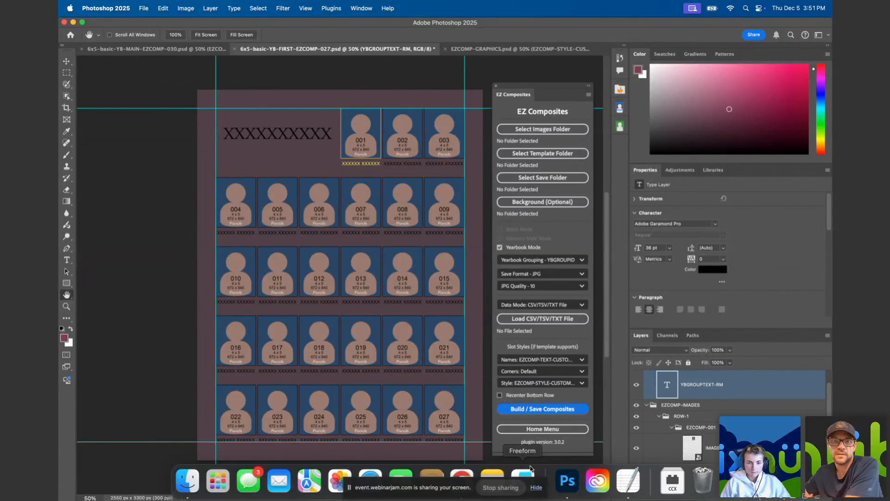
left_click(462, 475)
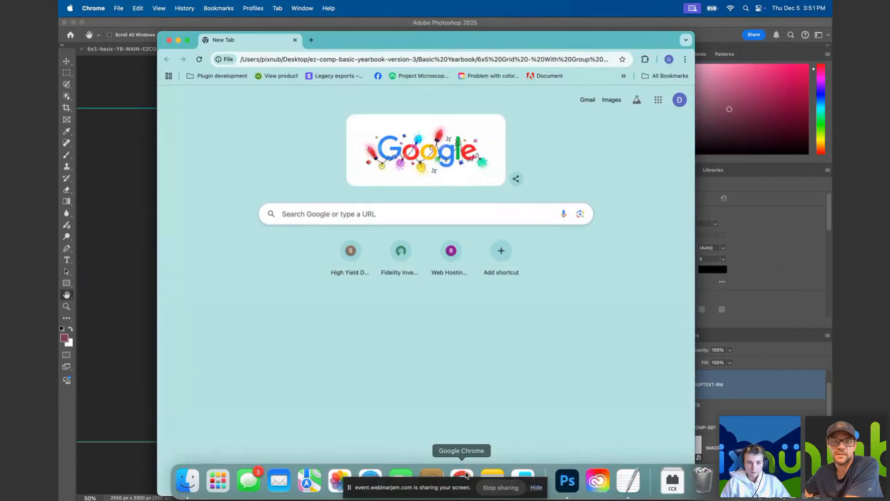
left_click(463, 475)
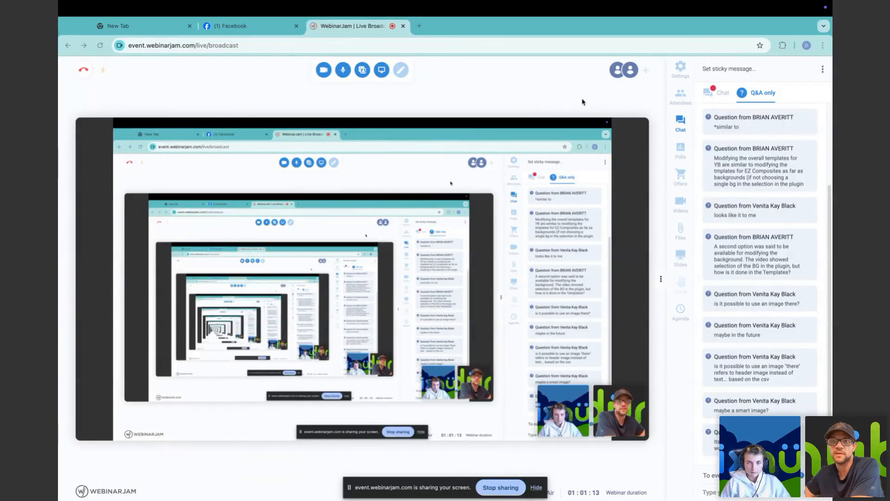
left_click(383, 71)
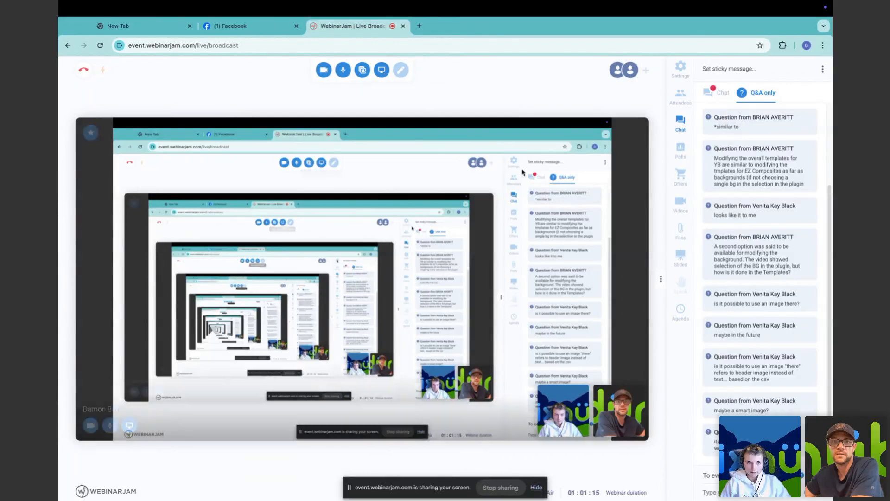
left_click(381, 71)
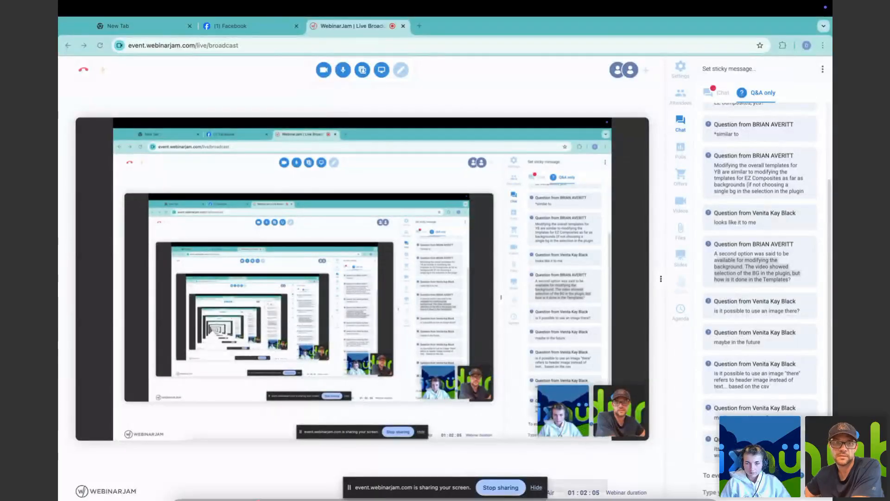
left_click(567, 481)
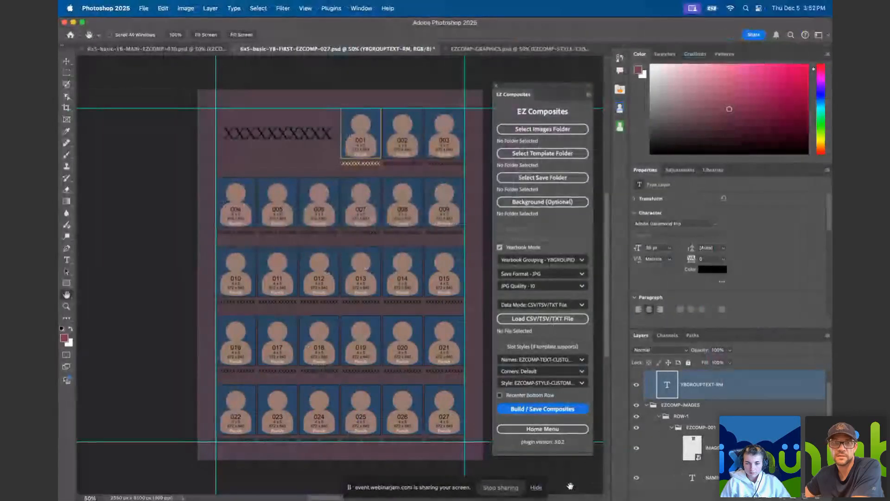
Collapse the EZCOMP-IMAGES and EZCOMP-HEADER-TEXT groups in the 6x5-basic-YB-FIRST-EZCOMP-027.psd yearbook template
left_click(647, 404)
scroll(676, 392, "up", 2)
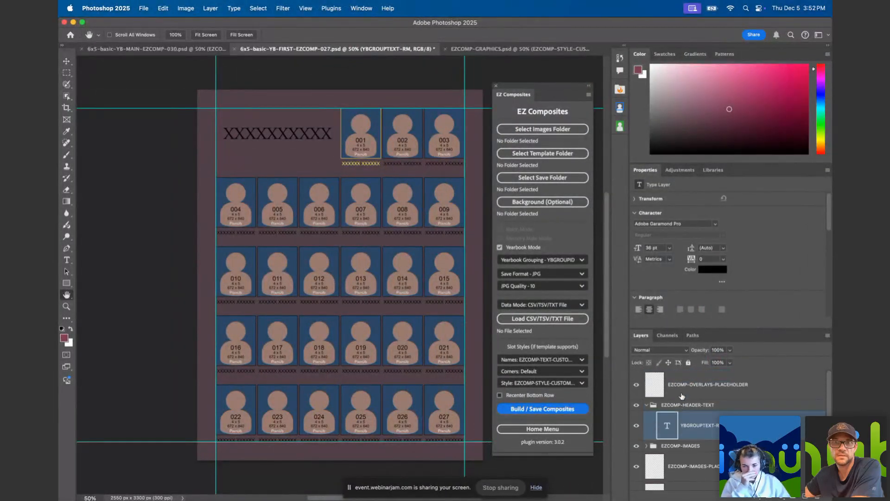
left_click(647, 406)
scroll(785, 408, "down", 1)
scroll(785, 408, "down", 3)
scroll(783, 408, "up", 3)
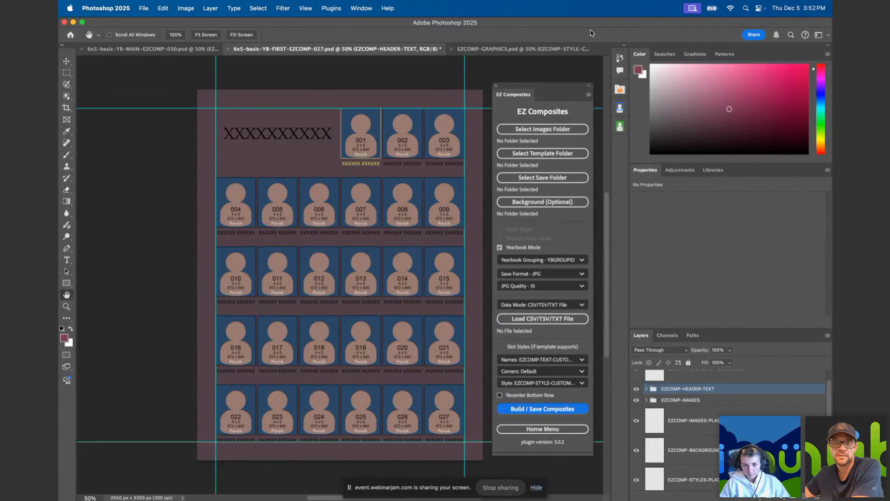
Revert the yearbook template to its originally opened snapshot in the document history
left_click(620, 58)
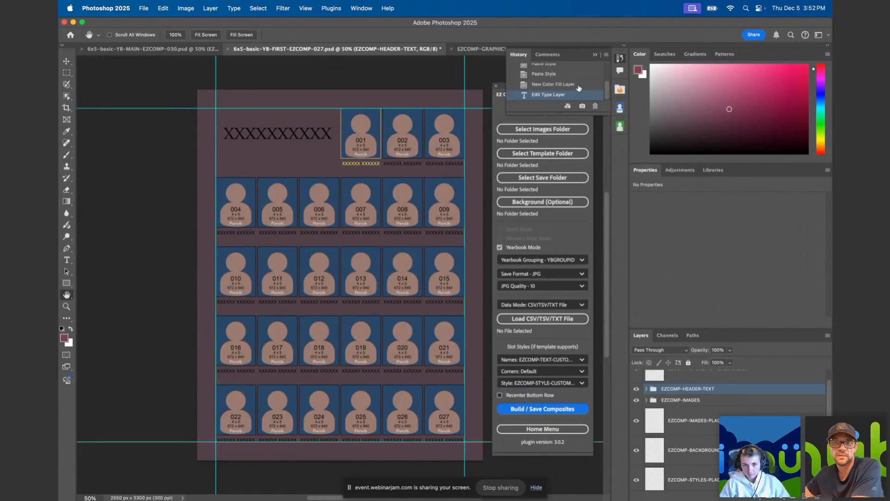
scroll(578, 87, "up", 3)
left_click(572, 74)
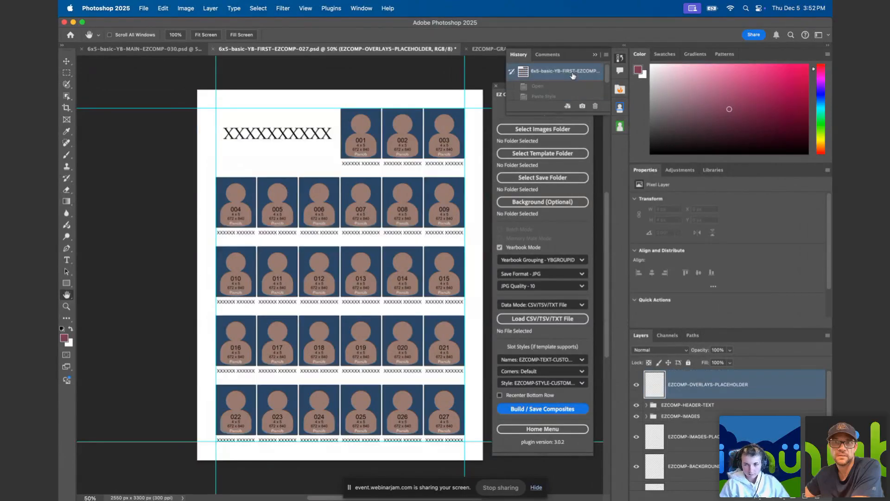
left_click(594, 57)
Move the EZ Composites plugin window slightly and hide the screen-sharing notification bar, returning to the template
left_click_drag(546, 90, 548, 86)
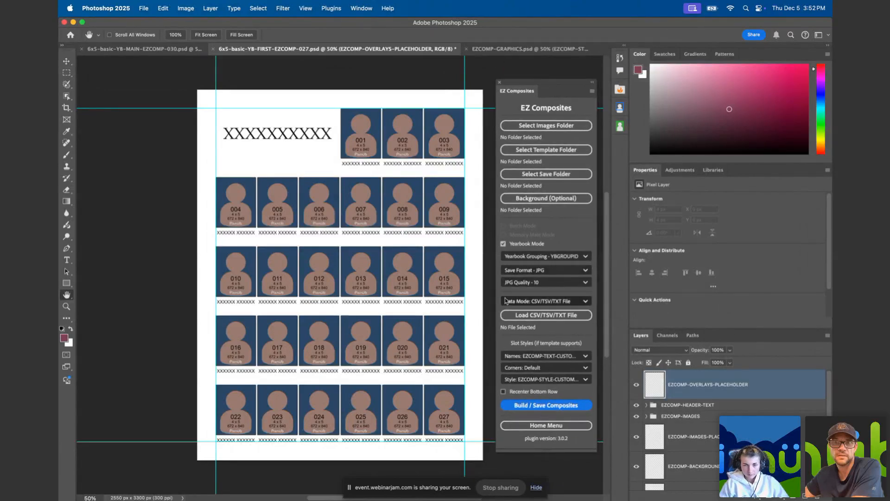
left_click(536, 488)
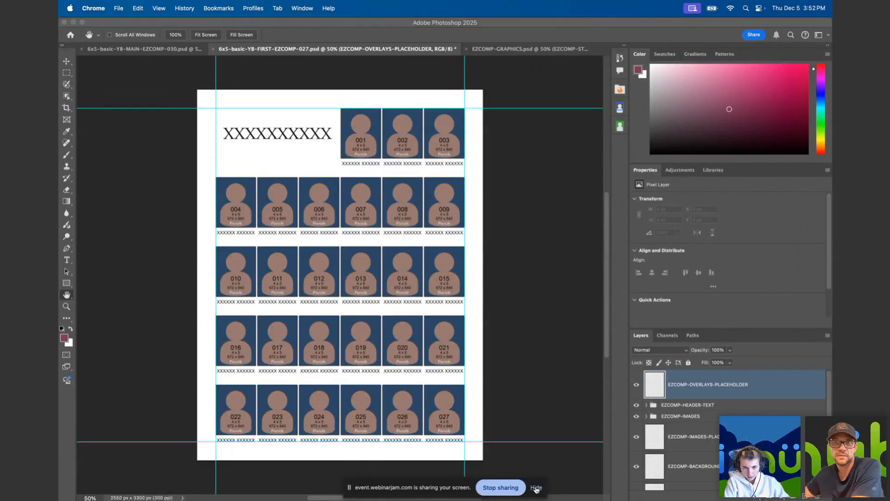
left_click(536, 488)
left_click(120, 93)
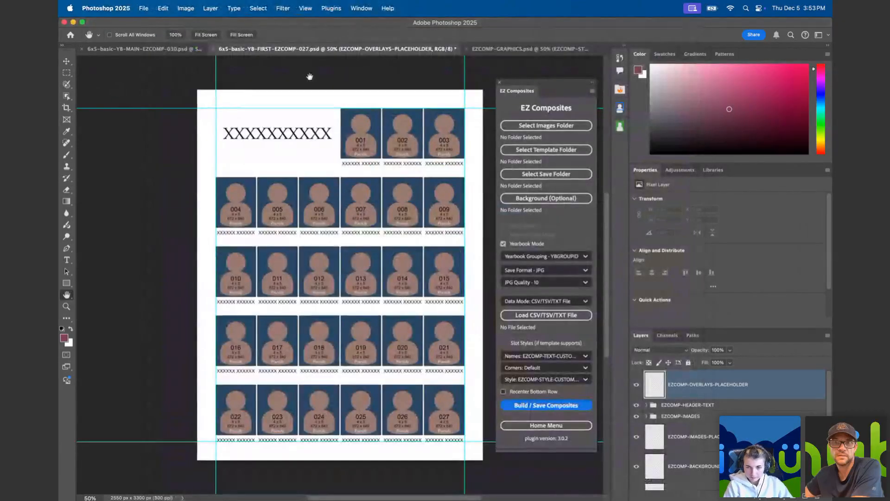
Examine the template's overlays, images, background and styles placeholder layers by selecting them in turn, ending on EZCOMP-OVERLAYS-PLACEHOLDER
scroll(709, 441, "down", 3)
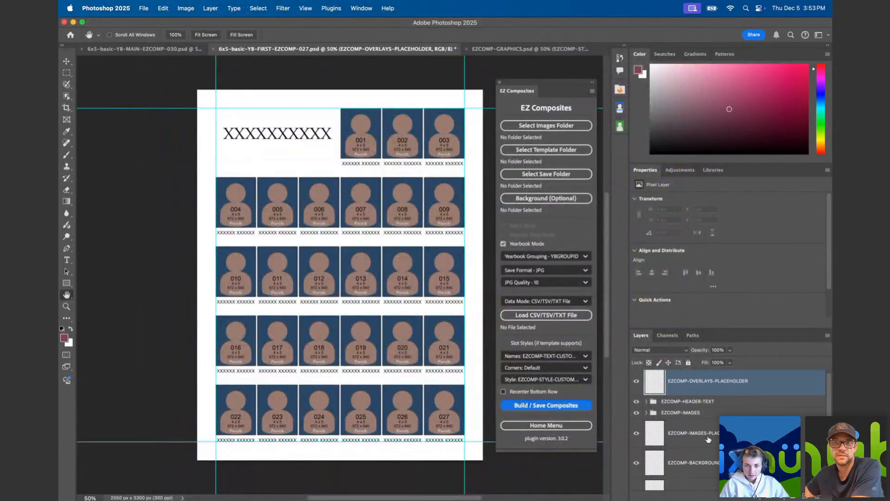
scroll(694, 423, "up", 3)
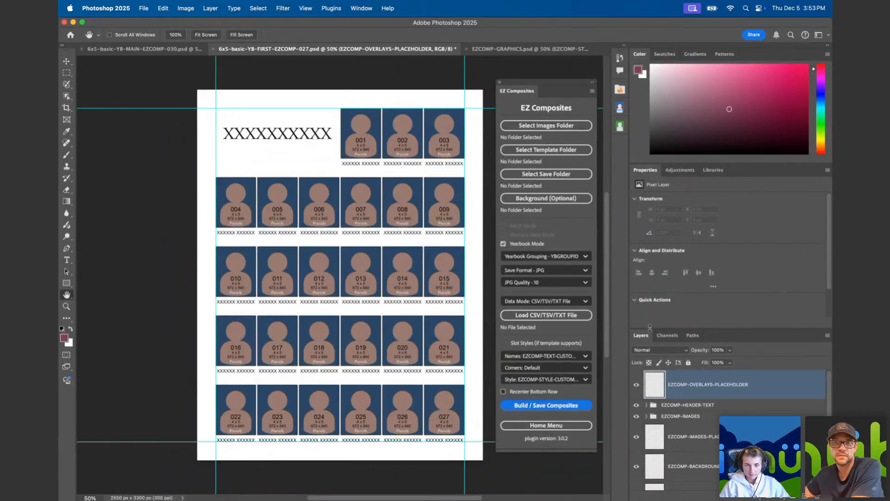
left_click(710, 437)
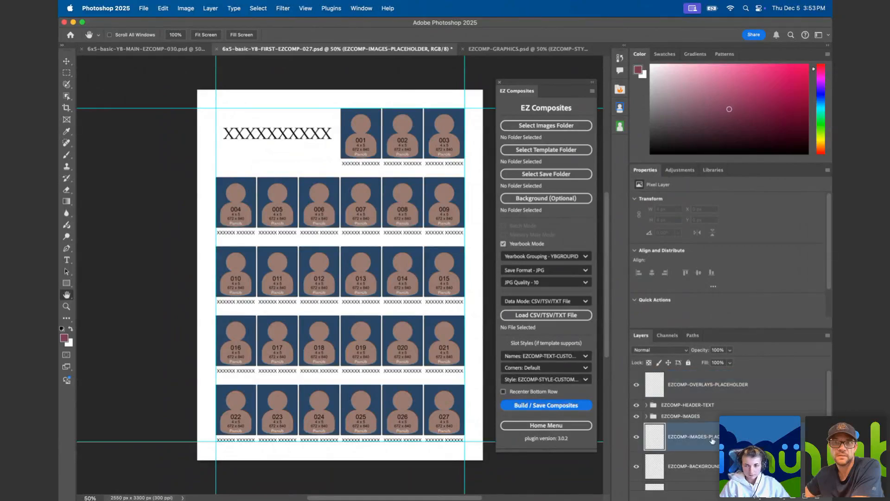
left_click(705, 465)
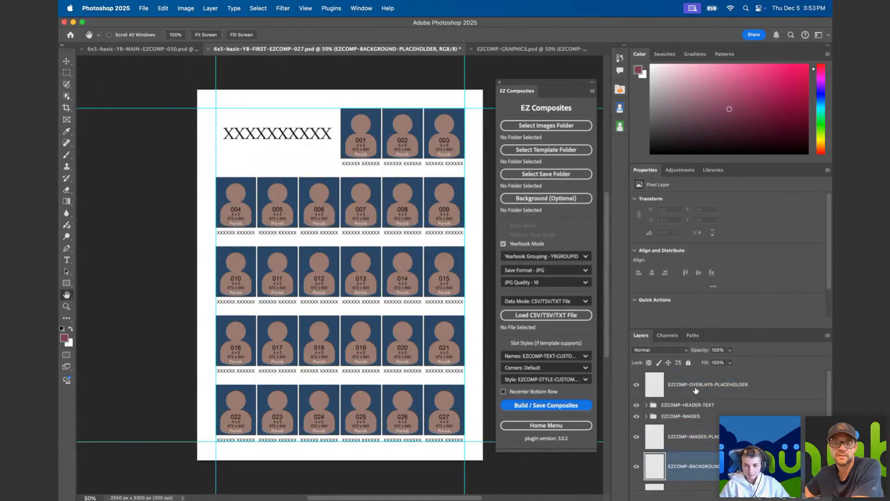
left_click(695, 390)
left_click(714, 441)
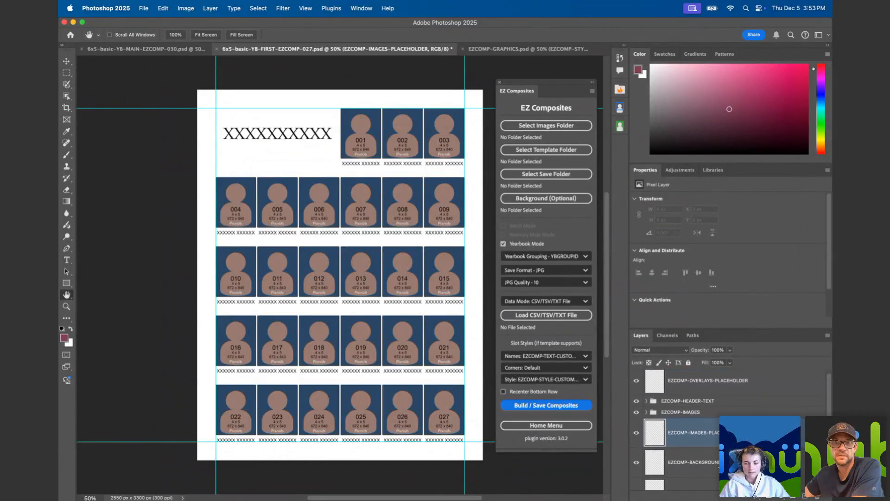
left_click(704, 466)
scroll(705, 435, "down", 2)
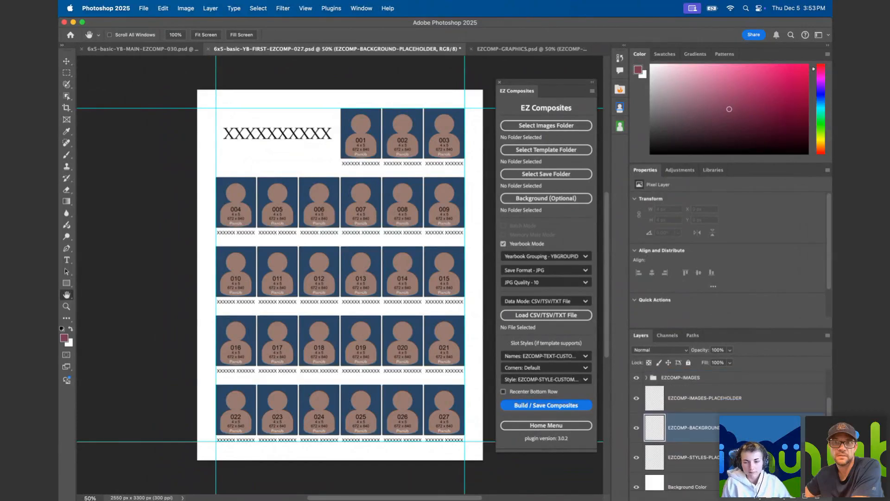
left_click(693, 457)
left_click(714, 431)
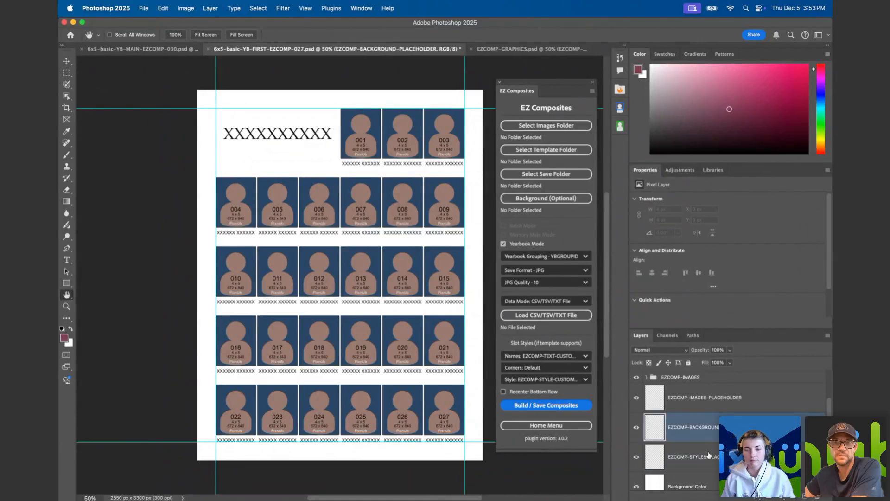
left_click(713, 455)
left_click(714, 432)
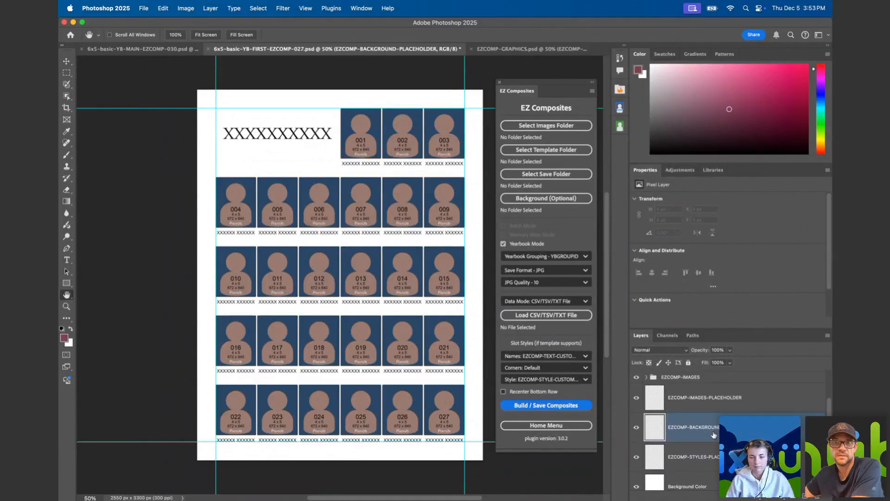
scroll(710, 403, "up", 2)
left_click(709, 386)
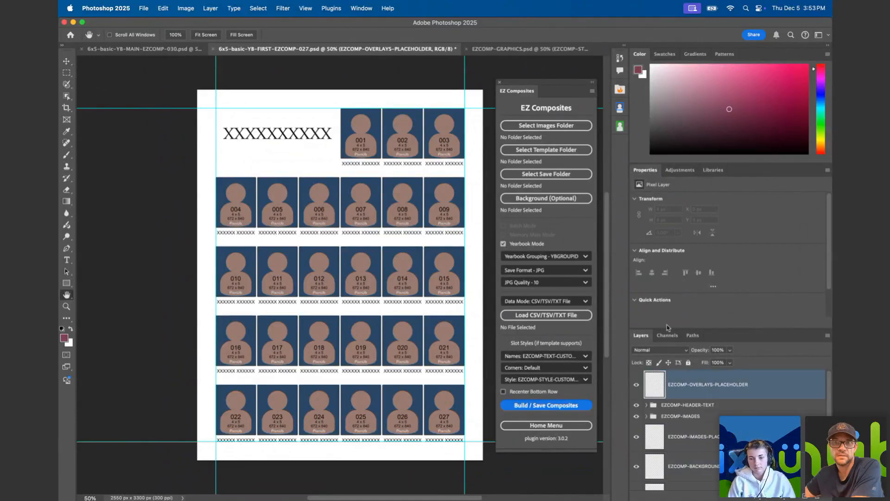
Switch to EZCOMP-GRAPHICS.psd and collapse the CUSTOM TEXT STYLES and EZCOMP-STYLES groups
key("ctrl+Tab")
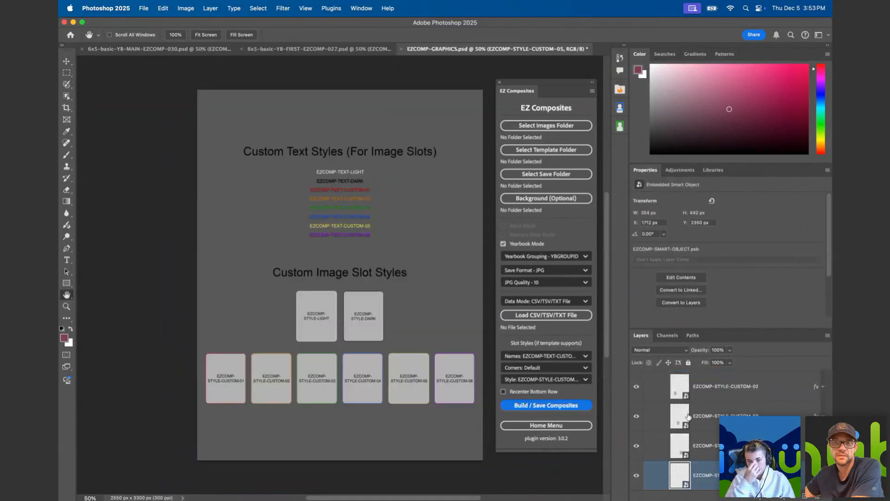
scroll(667, 424, "up", 5)
scroll(666, 424, "up", 5)
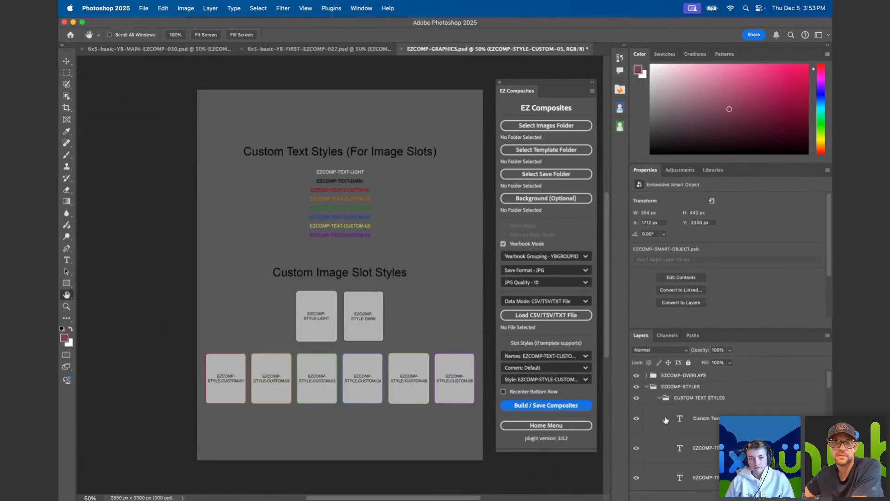
left_click(658, 397)
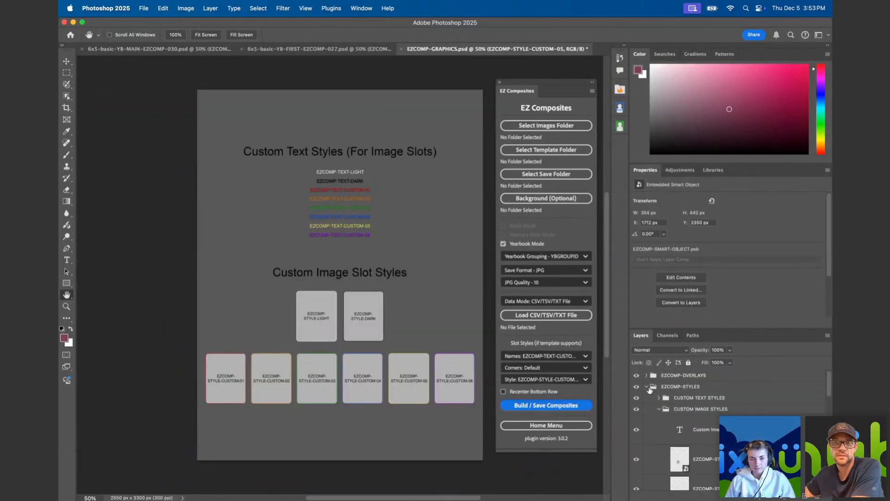
left_click(645, 391)
left_click(646, 387)
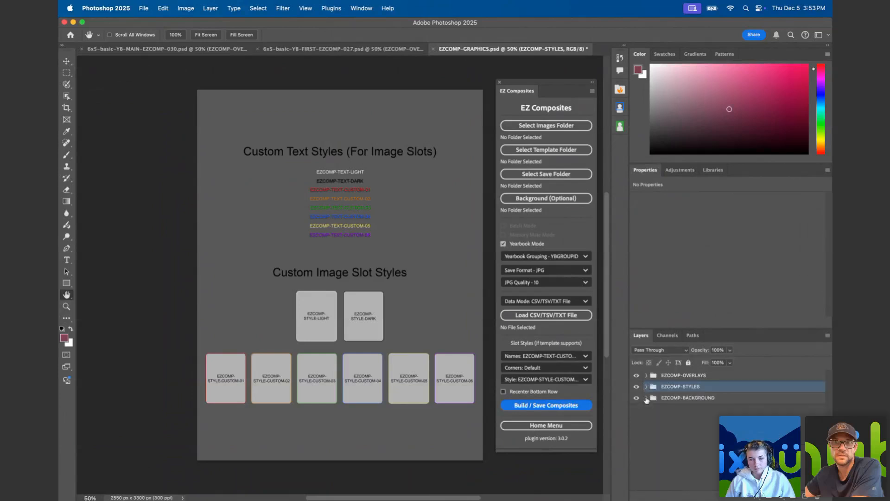
Point out the EZCOMP-OVERLAYS, EZCOMP-STYLES and EZCOMP-BACKGROUND groups by selecting each, ending on EZCOMP-BACKGROUND
left_click(683, 376)
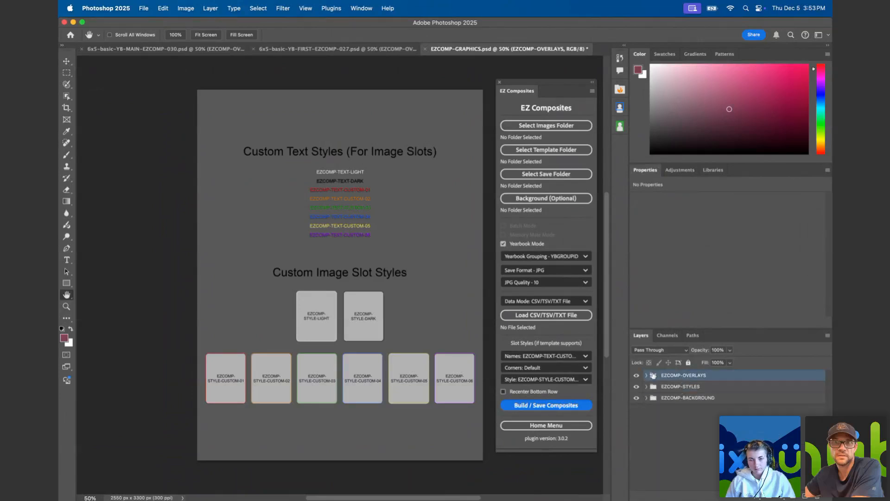
left_click(687, 386)
left_click(686, 376)
left_click(685, 388)
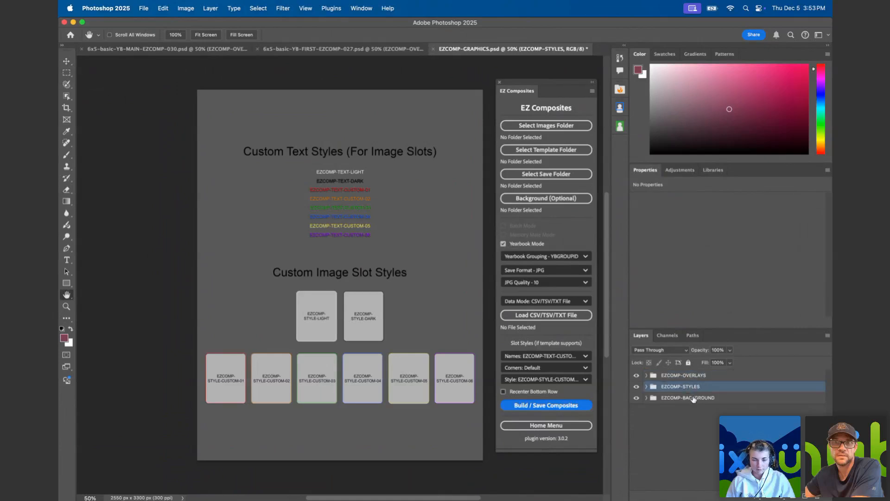
left_click(694, 399)
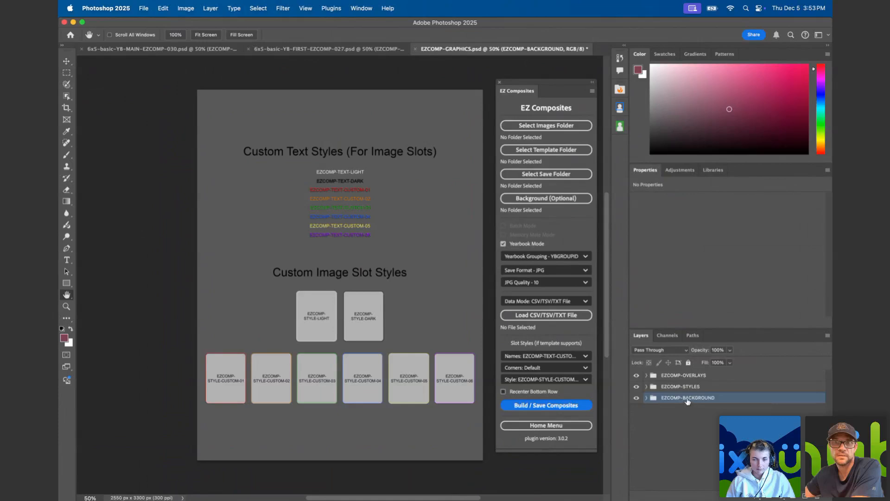
Return to the 6x5-basic-YB-FIRST-EZCOMP-027.psd template and select its EZCOMP-BACKGROUND-PLACEHOLDER layer
left_click(288, 48)
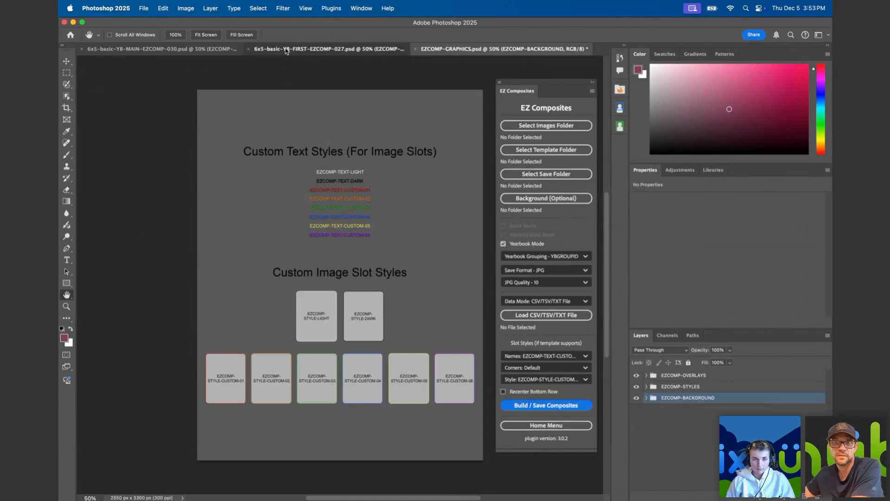
scroll(727, 417, "down", 3)
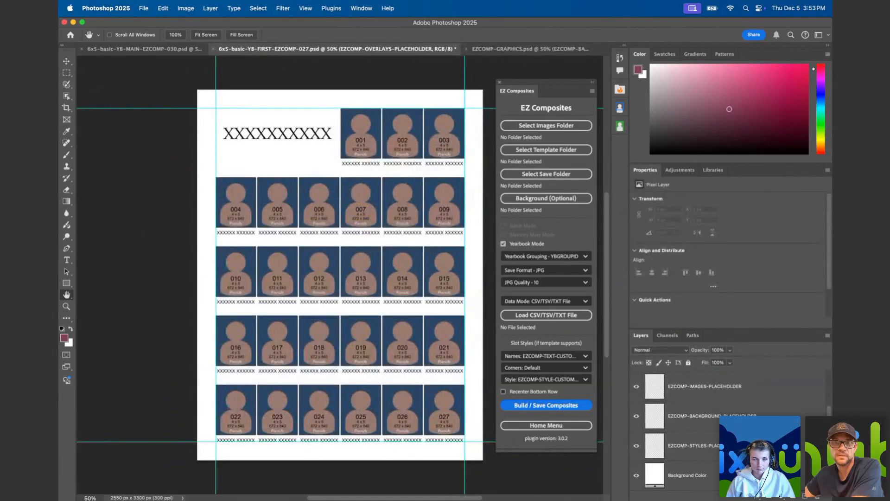
left_click(712, 416)
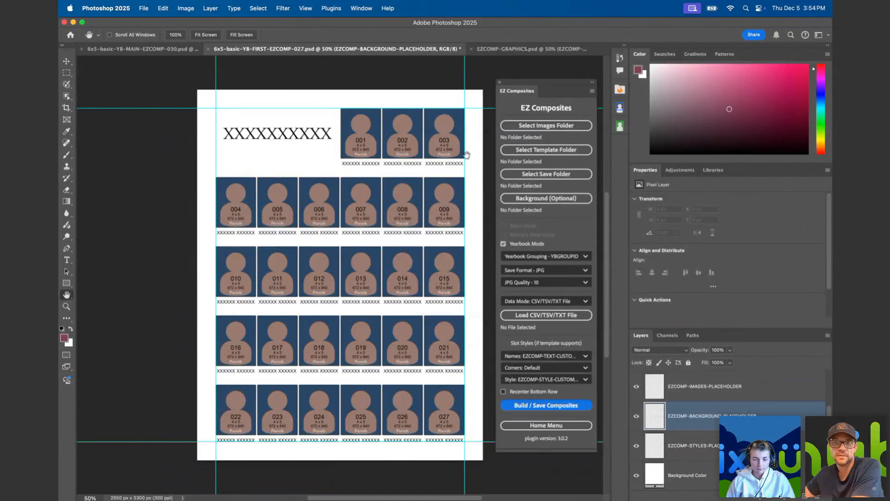
Switch to the WebinarJam broadcast in Chrome and turn off screen sharing
mouse_move(586, 496)
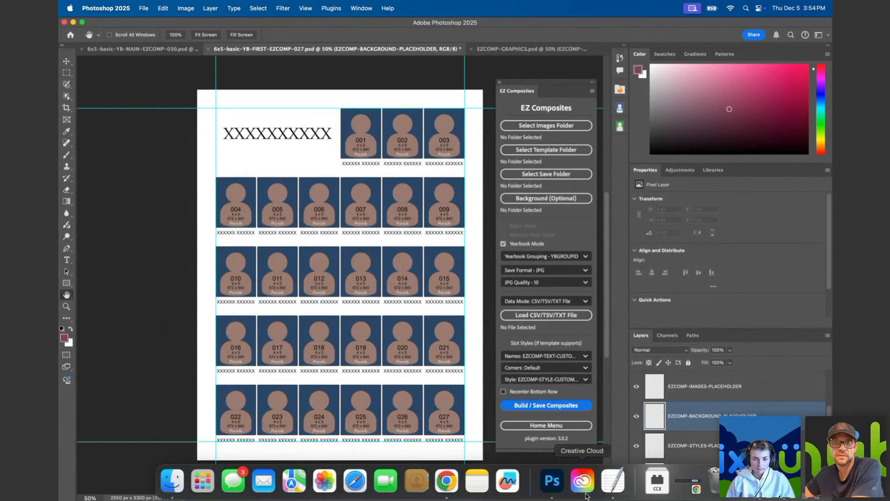
left_click(448, 482)
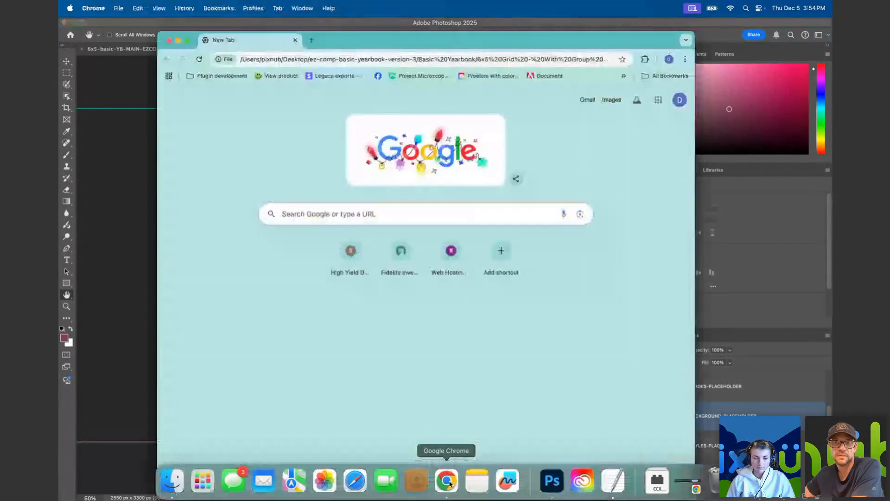
left_click(446, 488)
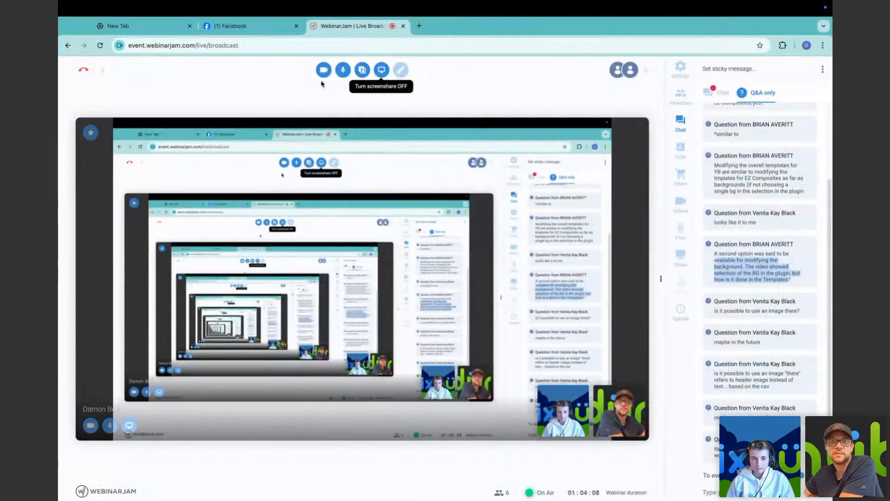
left_click(382, 71)
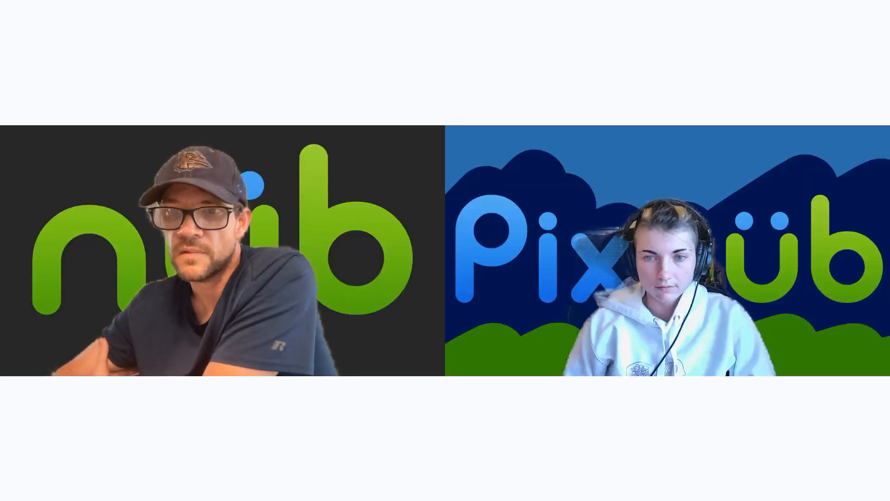